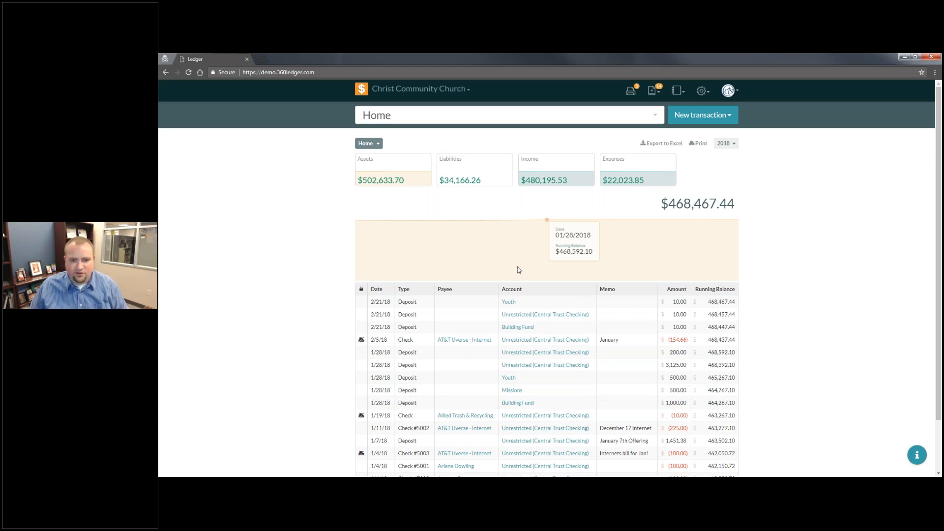
- Enlarge the ledger page view to 150%
key(ctrl+plus)
key(ctrl+plus)
key(ctrl+plus)
key(ctrl+plus)
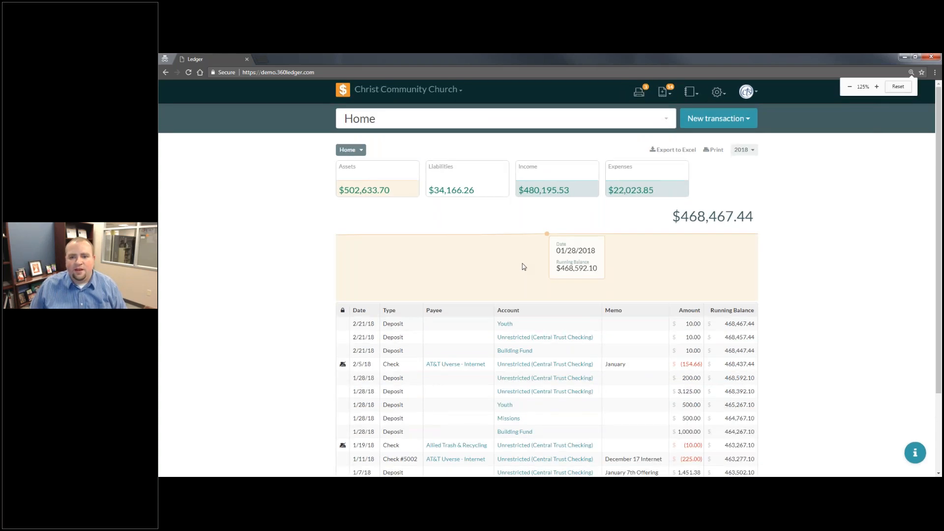
key(ctrl+minus)
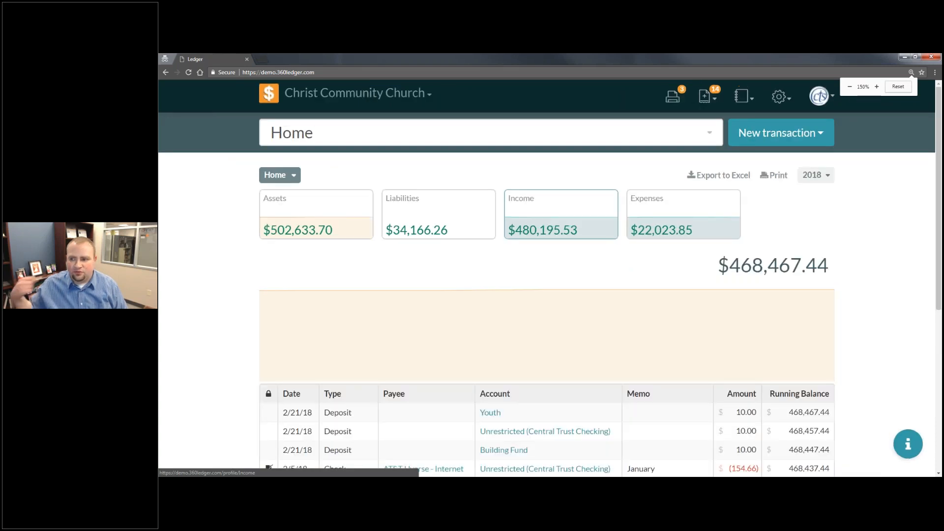
key(ctrl+plus)
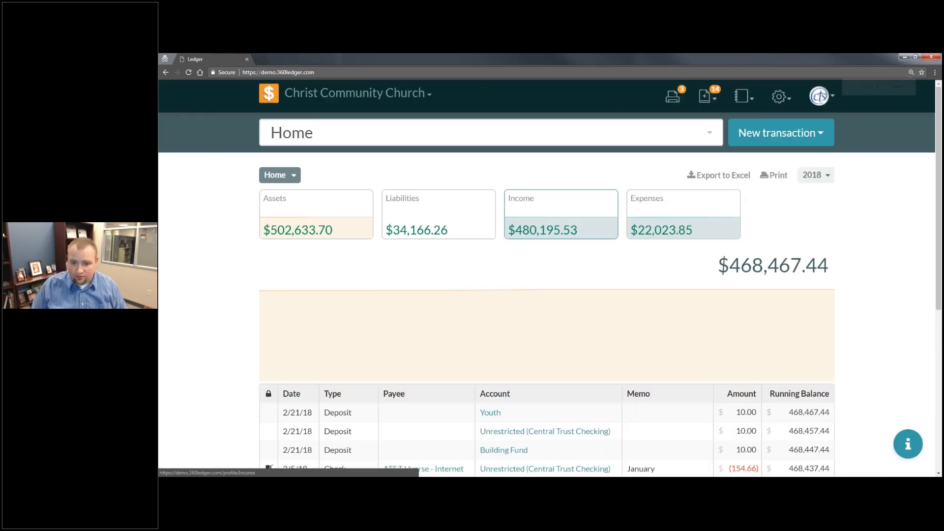
key(ctrl+minus)
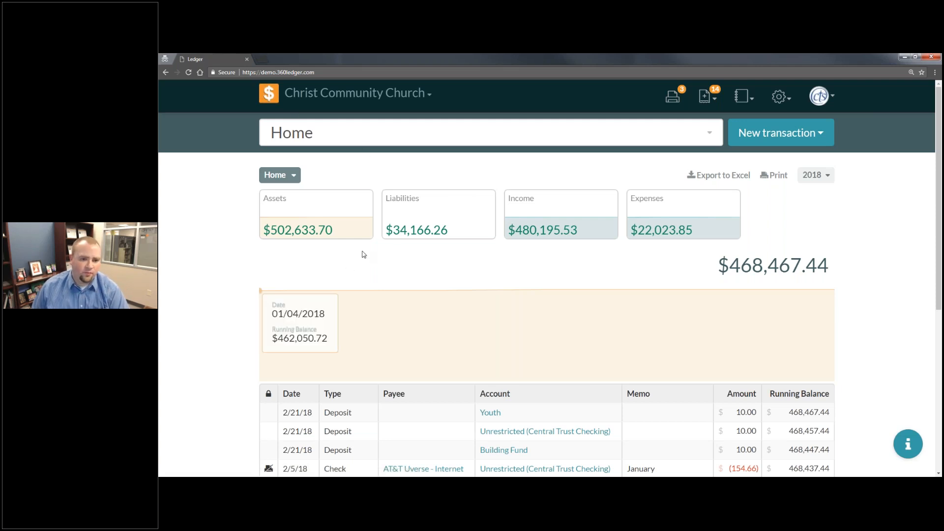
- Look over the list of available books and open the print queue of checks
click(345, 94)
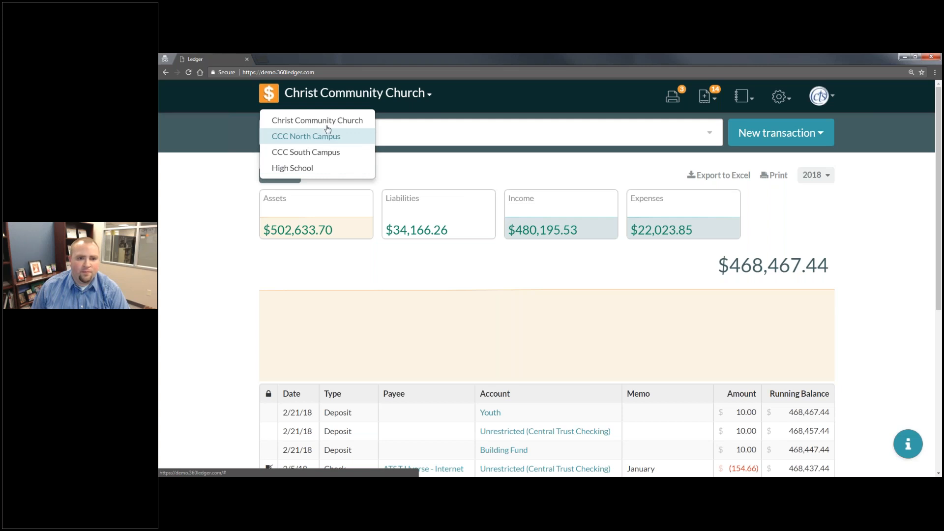
click(413, 108)
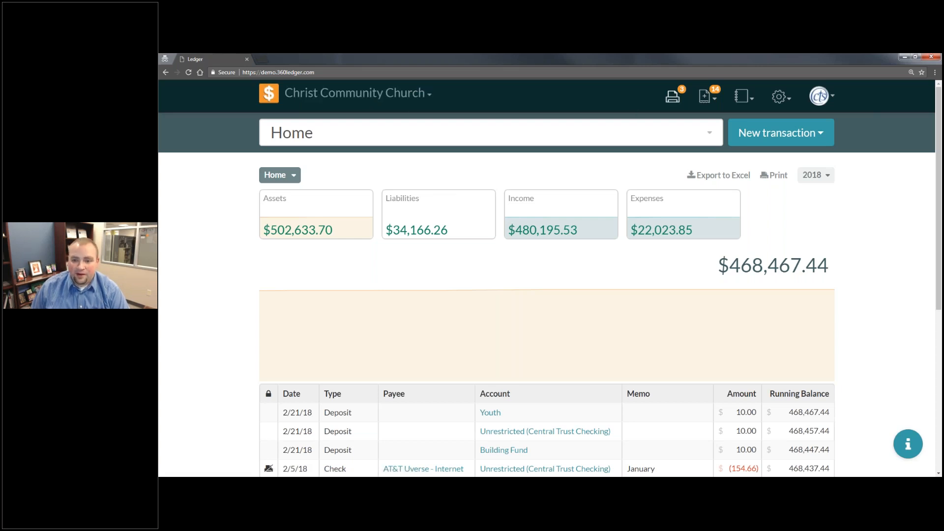
click(673, 98)
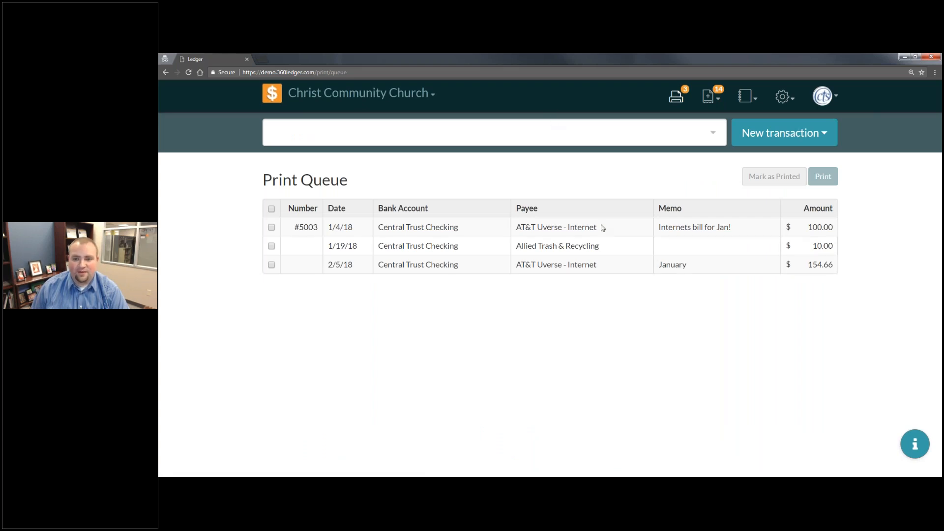
- Review the pending transactions along with the report and settings options available for Christ Community Church
click(717, 104)
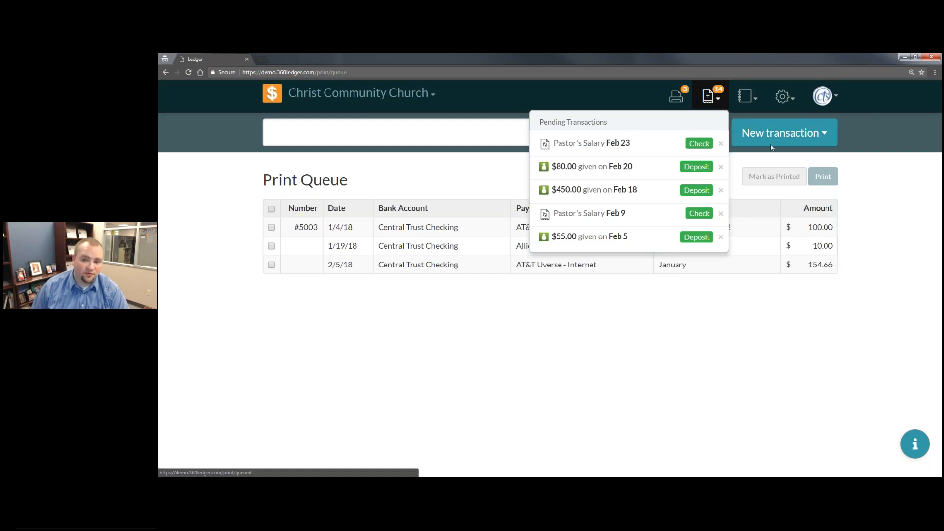
click(753, 101)
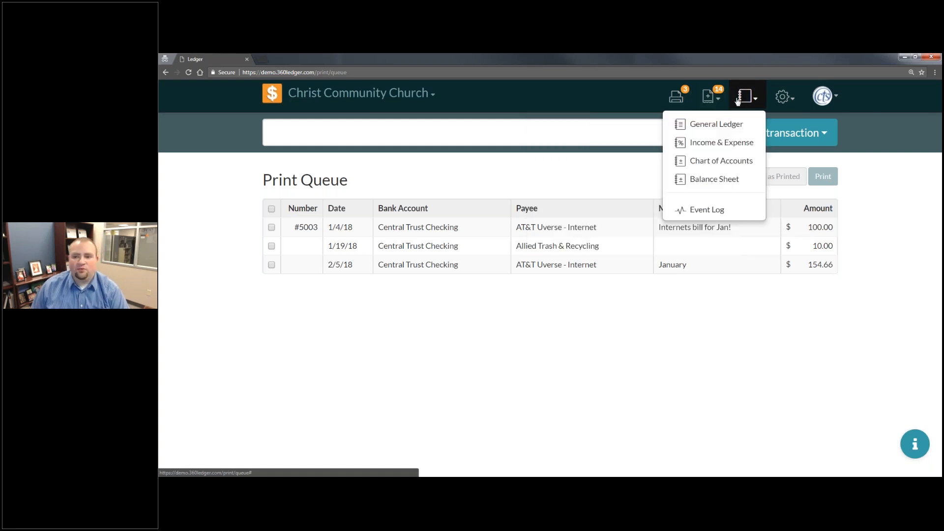
click(785, 96)
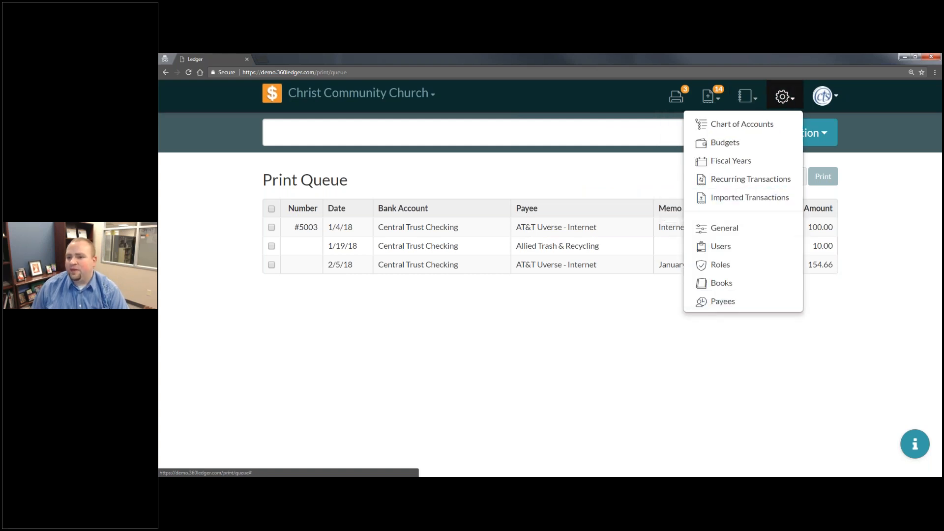
- View the User Settings page with its email and password fields, and return to the home overview
click(824, 96)
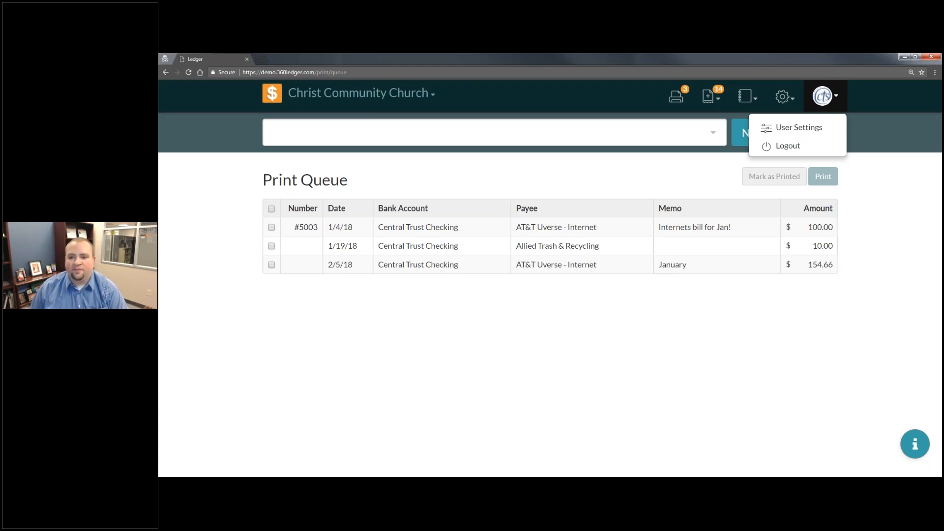
click(796, 131)
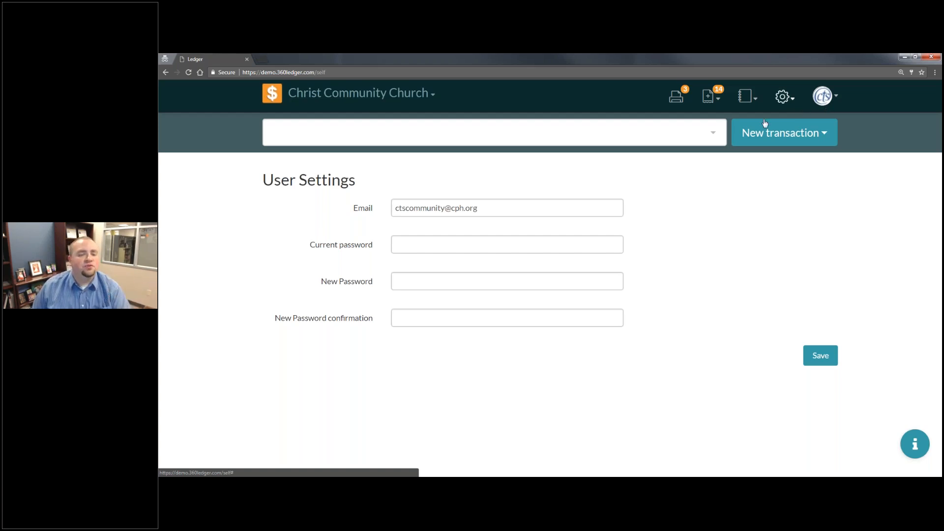
click(274, 96)
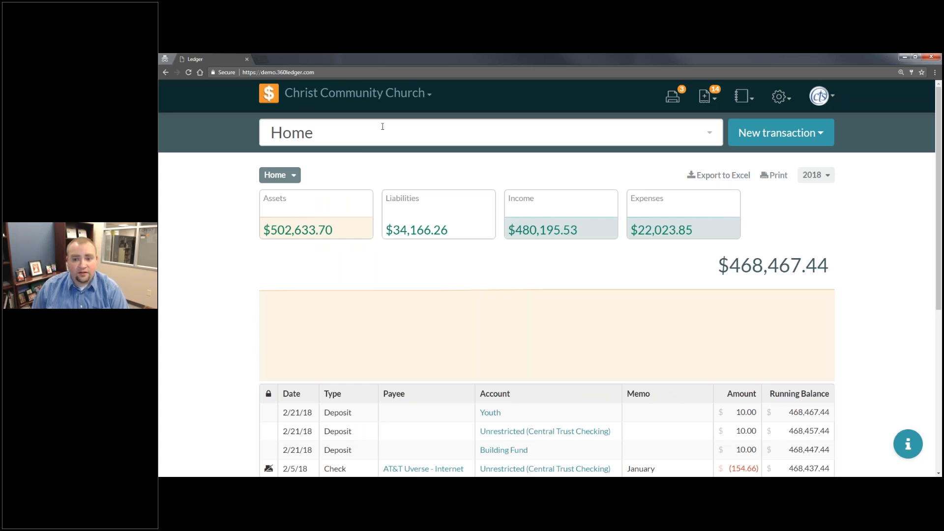
- Search the accounts for "VBS" and for "Va", and clear the search text
click(354, 142)
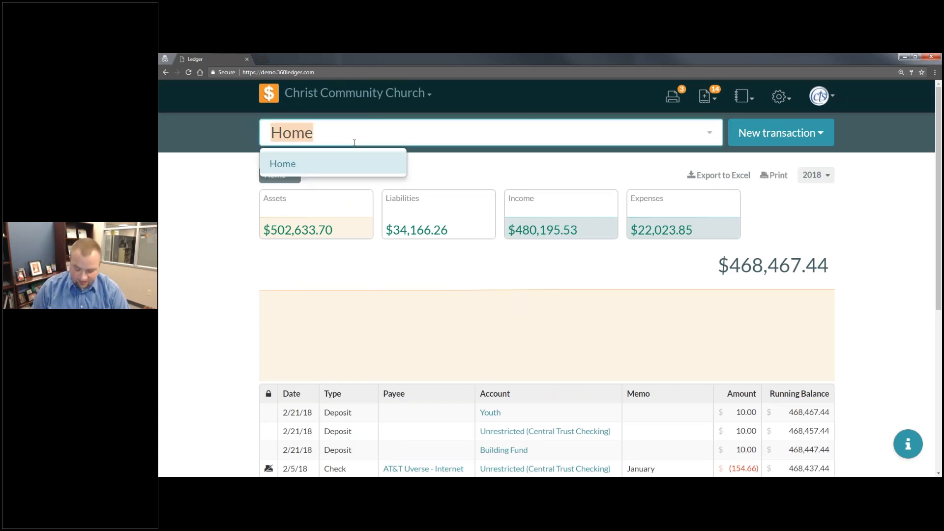
key(BackSpace)
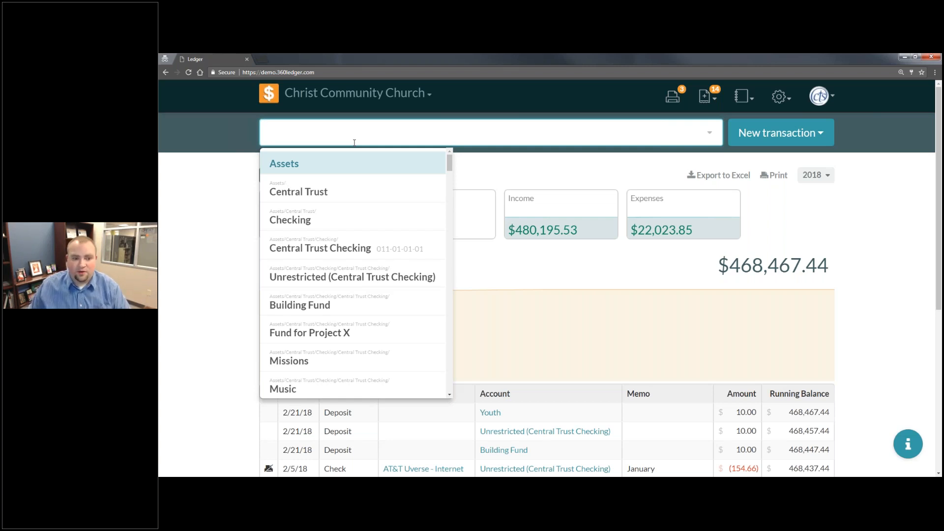
text(VBS)
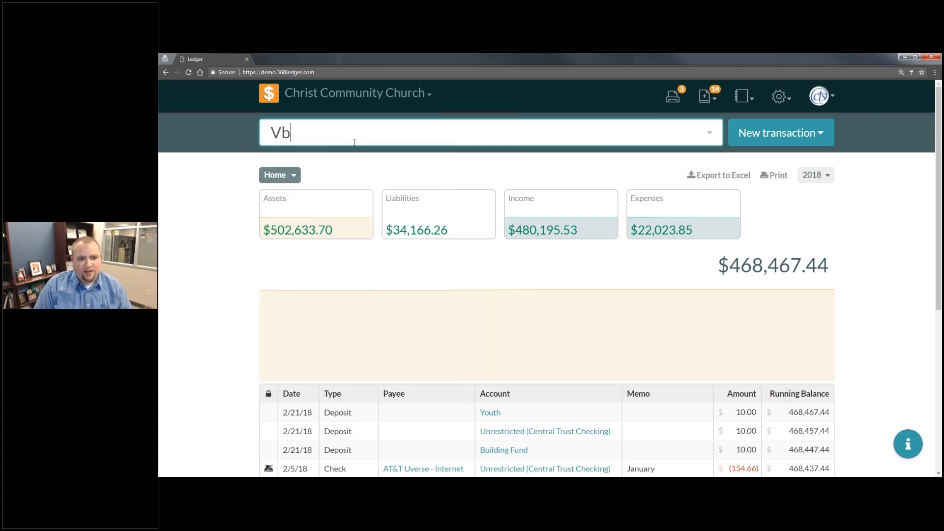
key(BackSpace)
key(BackSpace)
text(a)
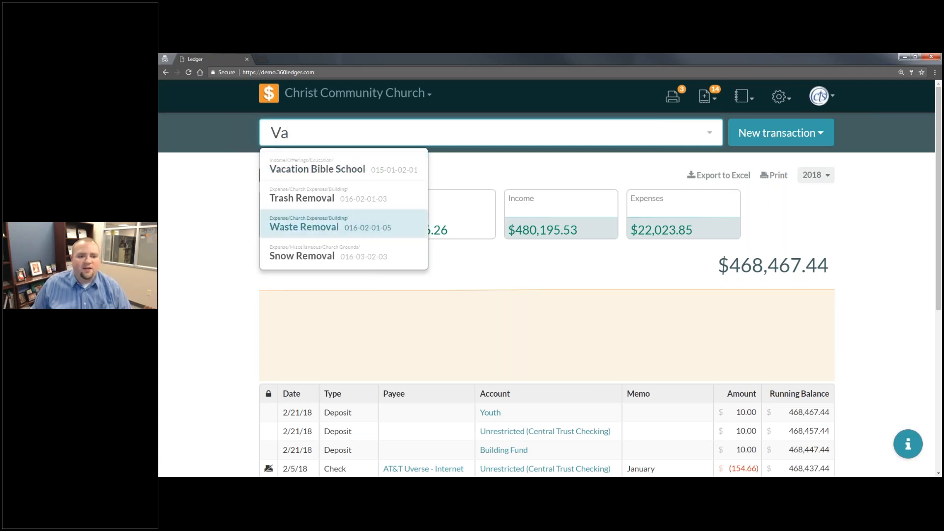
drag(304, 134, 241, 120)
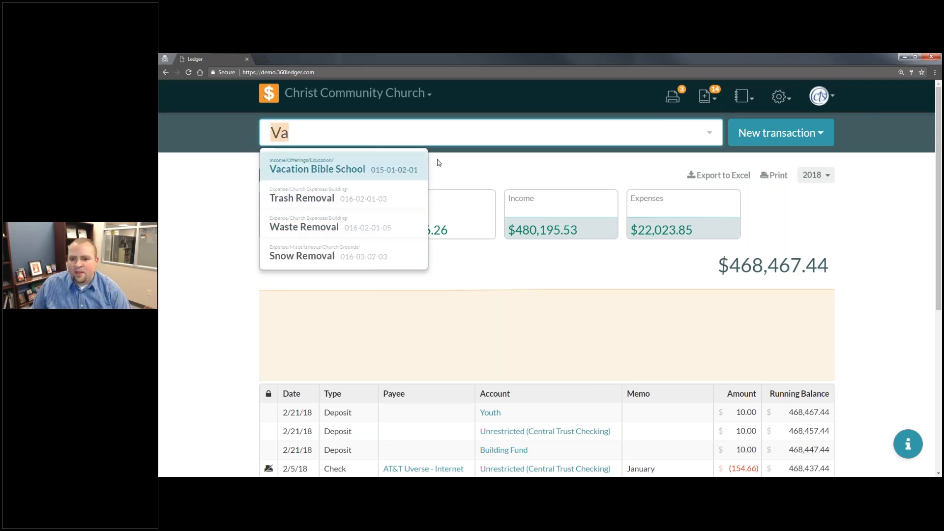
key(BackSpace)
- View the transaction types available for a new transaction without starting one
click(753, 138)
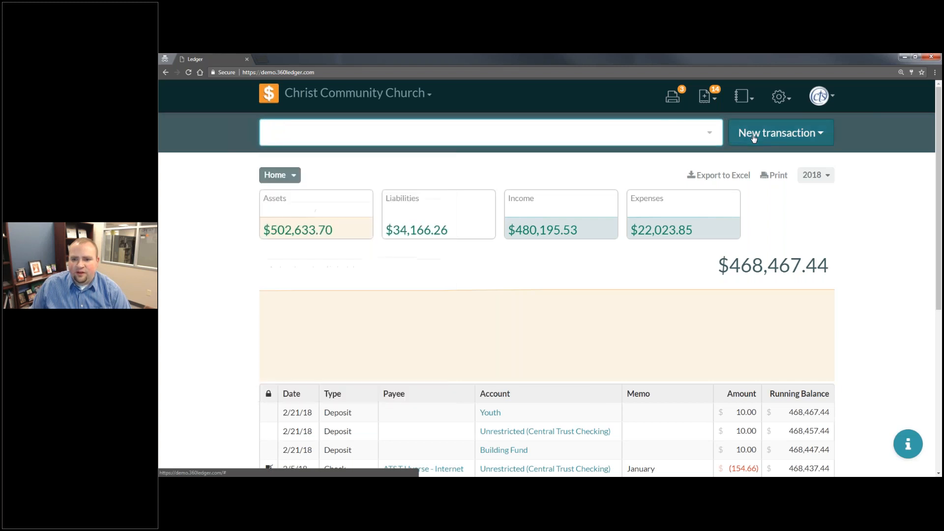
click(754, 137)
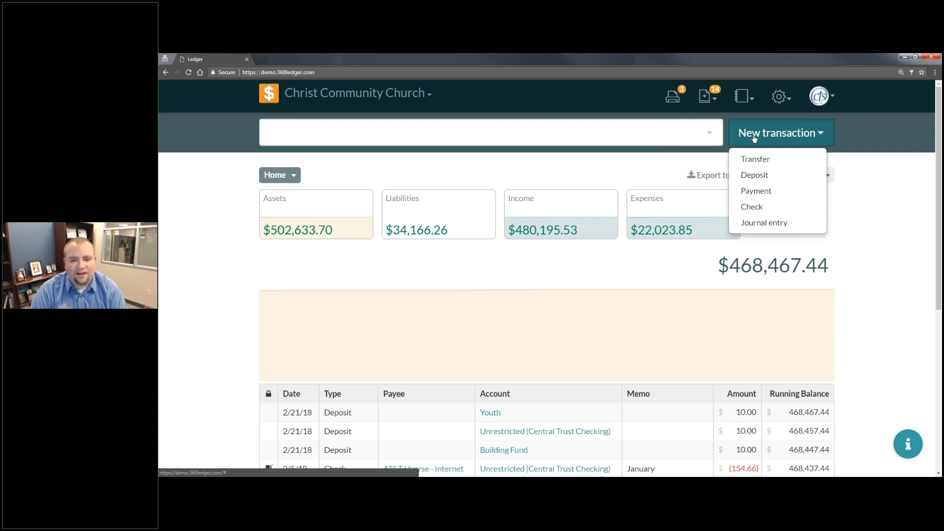
click(337, 290)
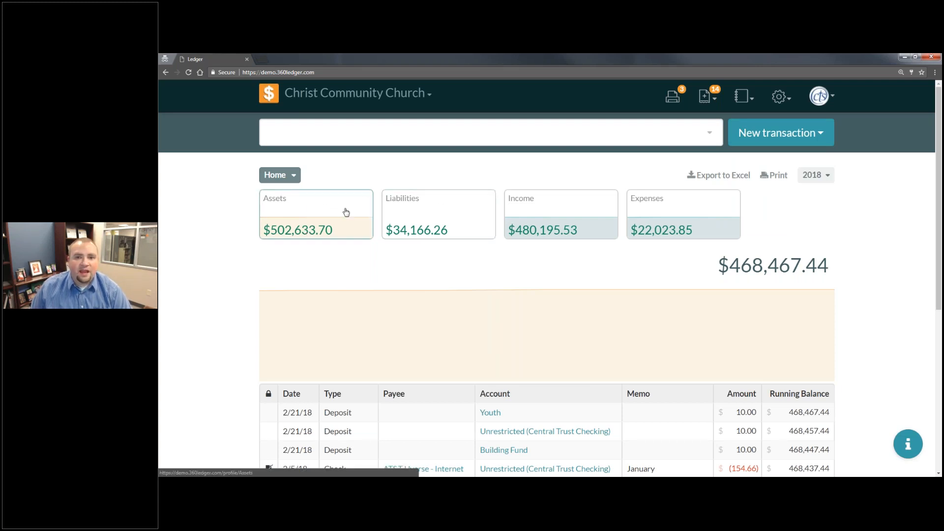
- Drill down from Assets to Central Trust, and hide and show its Checking and Savings cards
click(320, 215)
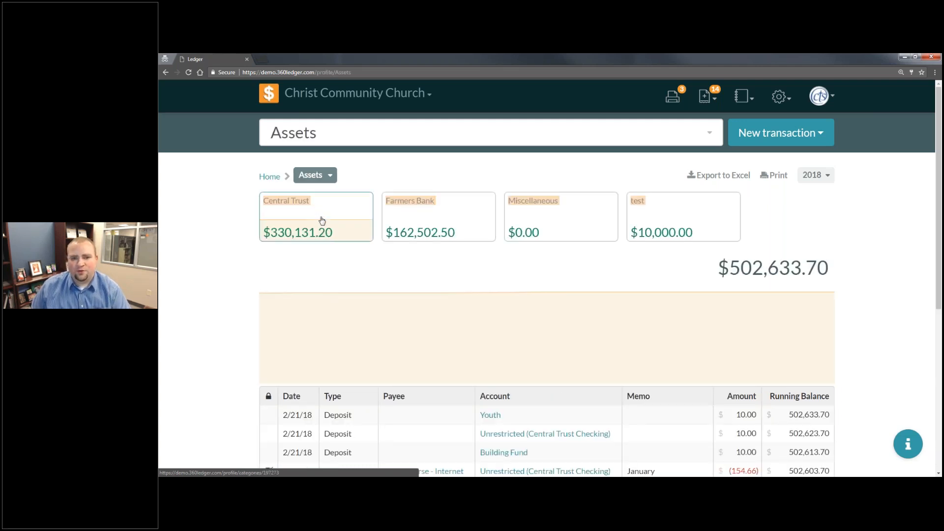
click(312, 233)
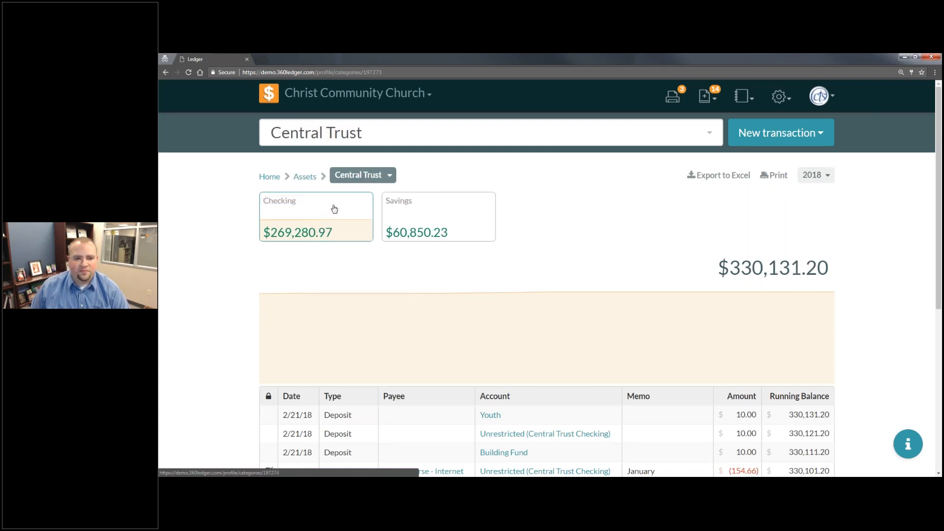
click(394, 181)
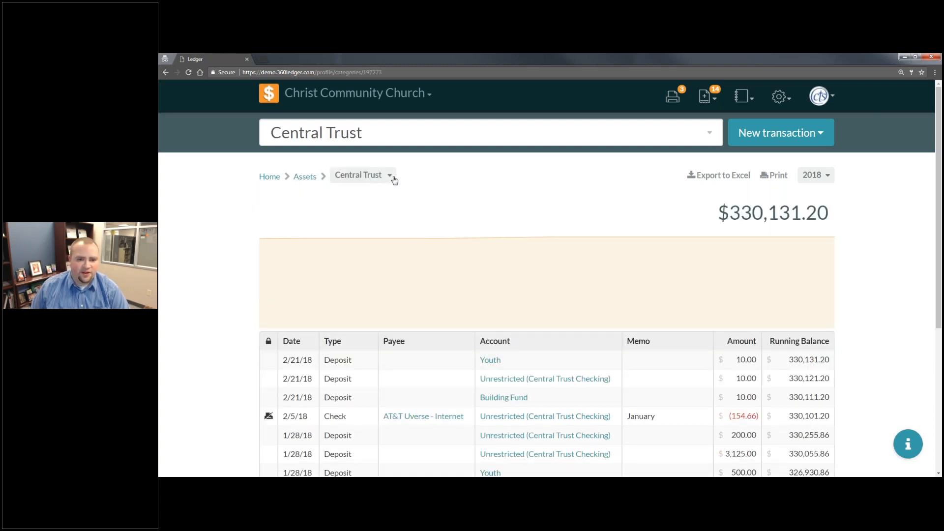
click(393, 180)
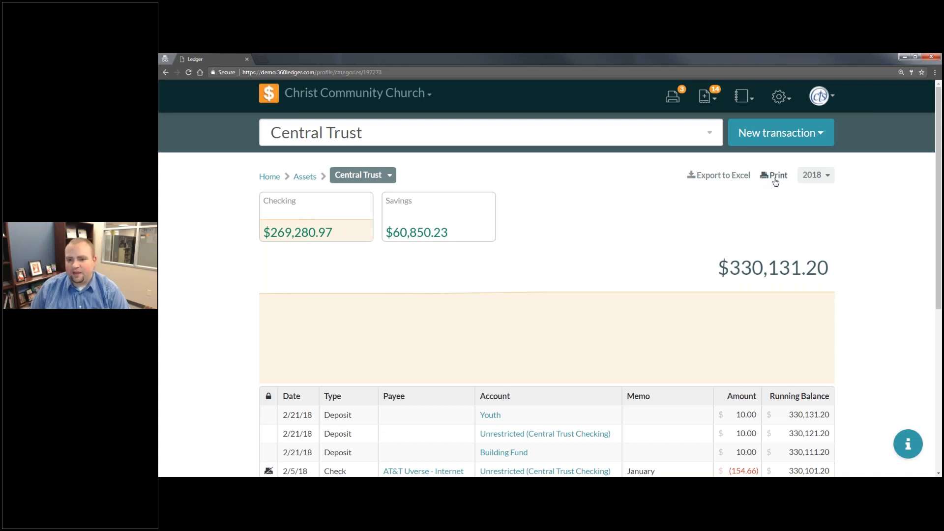
- View the date range choices for Central Trust and return to the home overview to look over its transactions
click(828, 178)
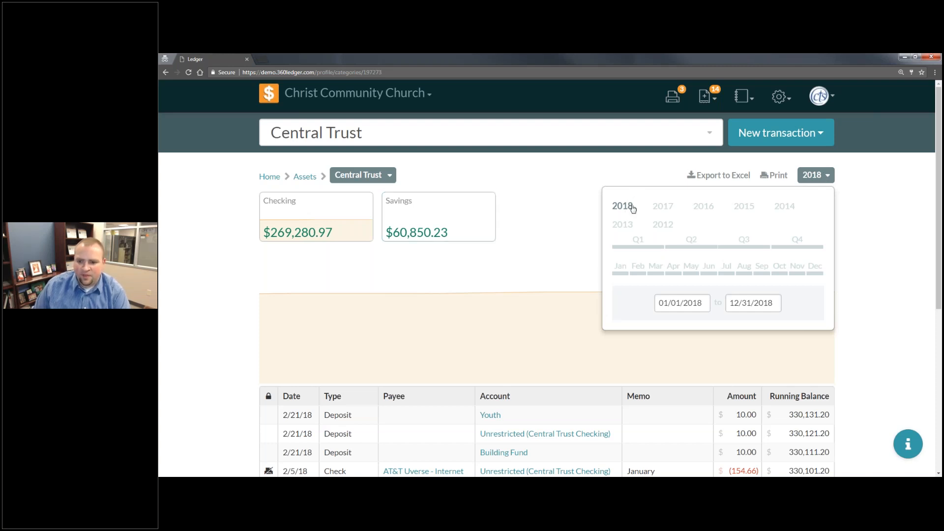
click(270, 99)
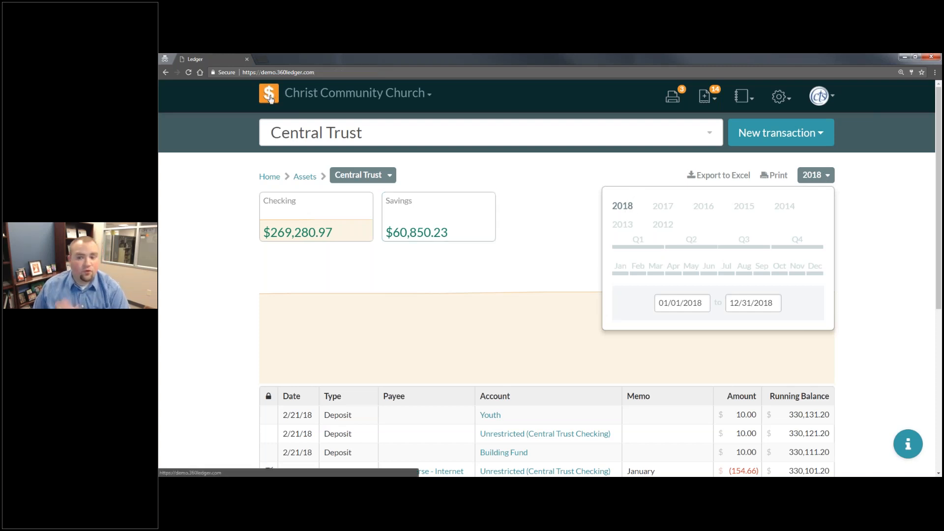
scroll(301, 323, down, 1)
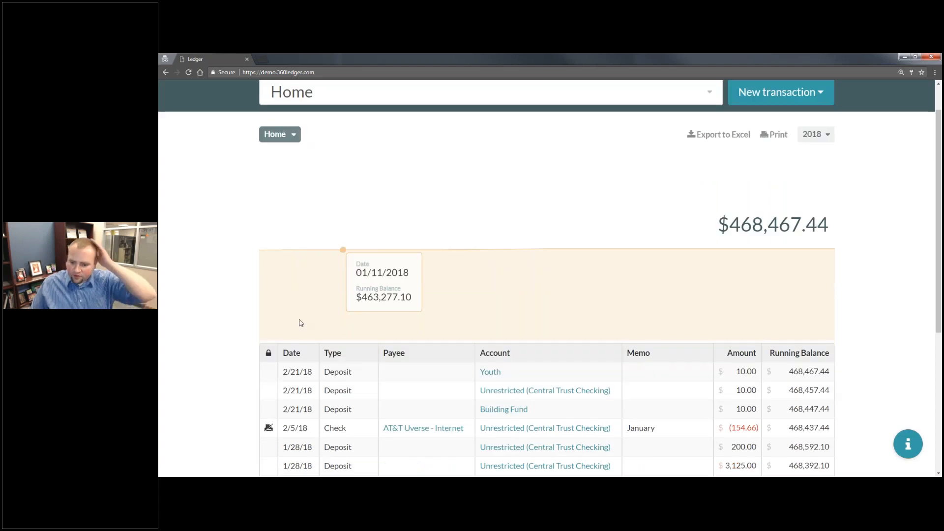
scroll(301, 324, up, 1)
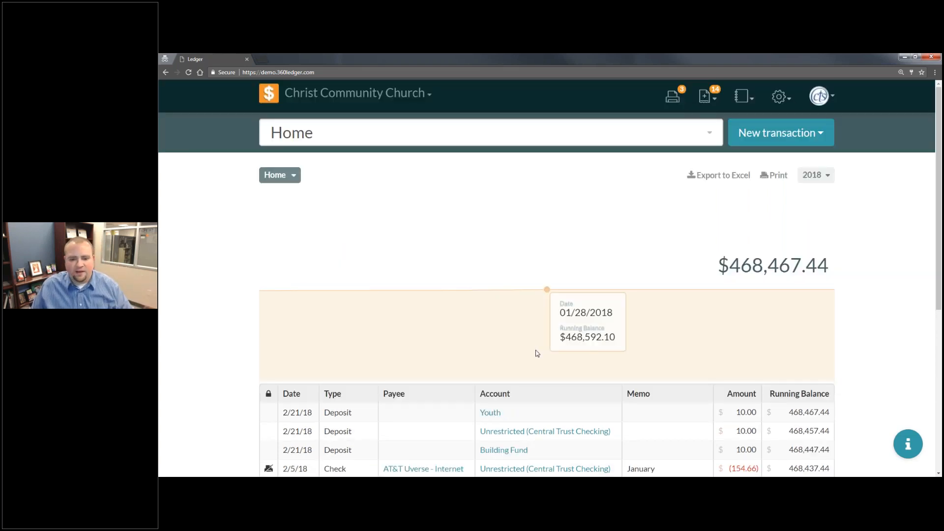
scroll(537, 353, down, 2)
scroll(503, 282, up, 2)
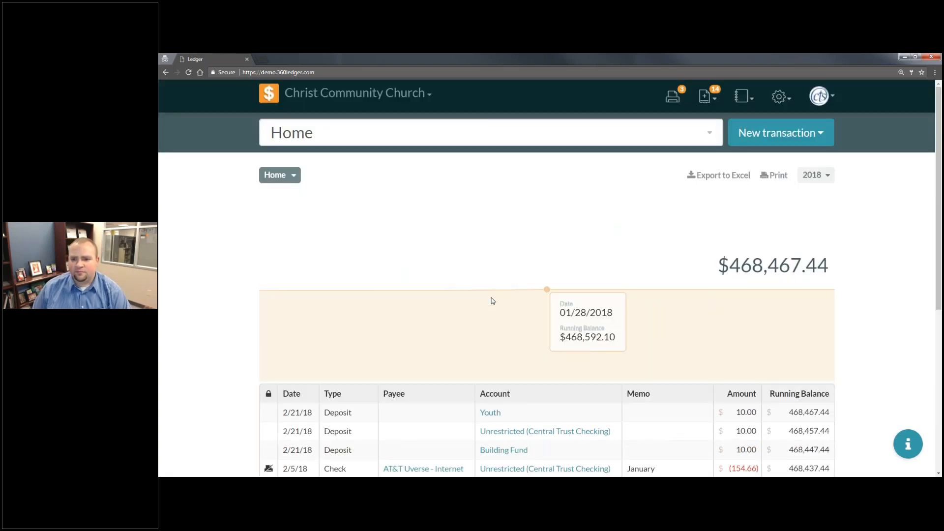
- Open the General Settings page to examine the church details and check options
click(779, 96)
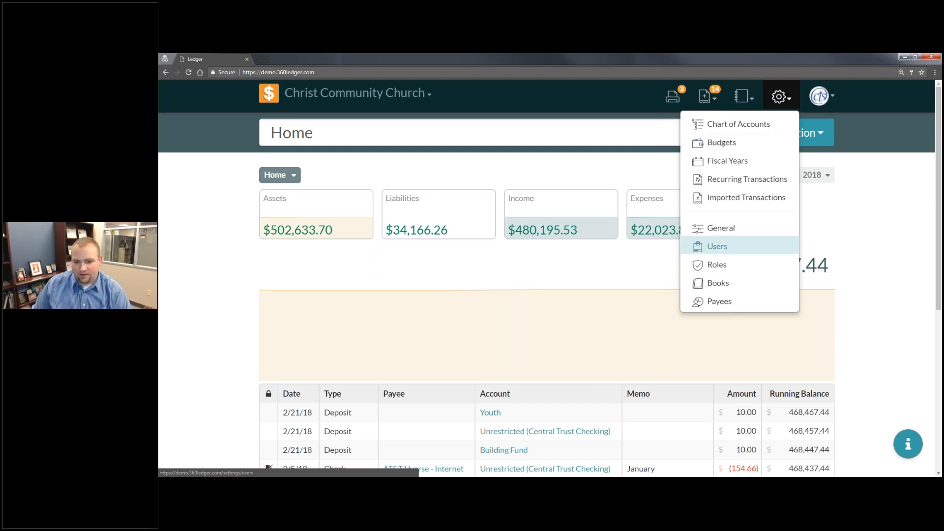
click(759, 233)
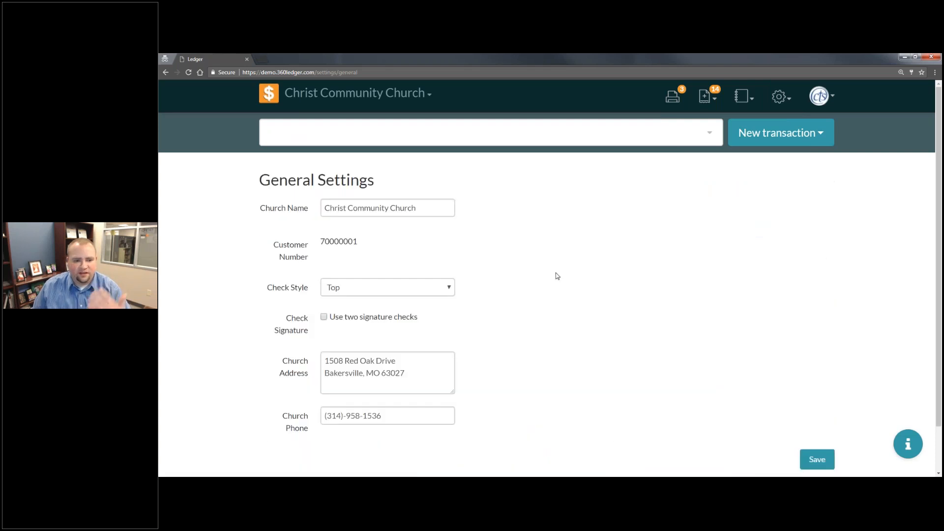
- Examine the list of users in the settings and open the list of books
click(781, 97)
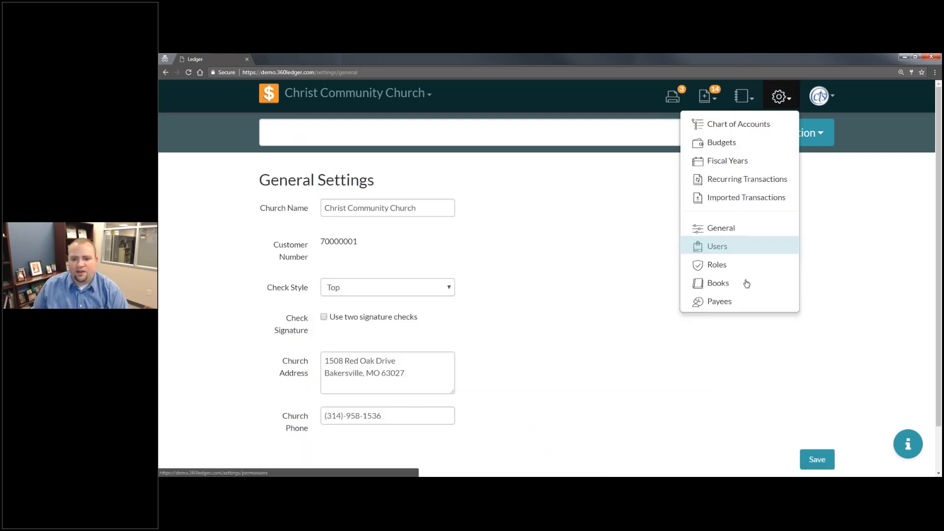
click(753, 251)
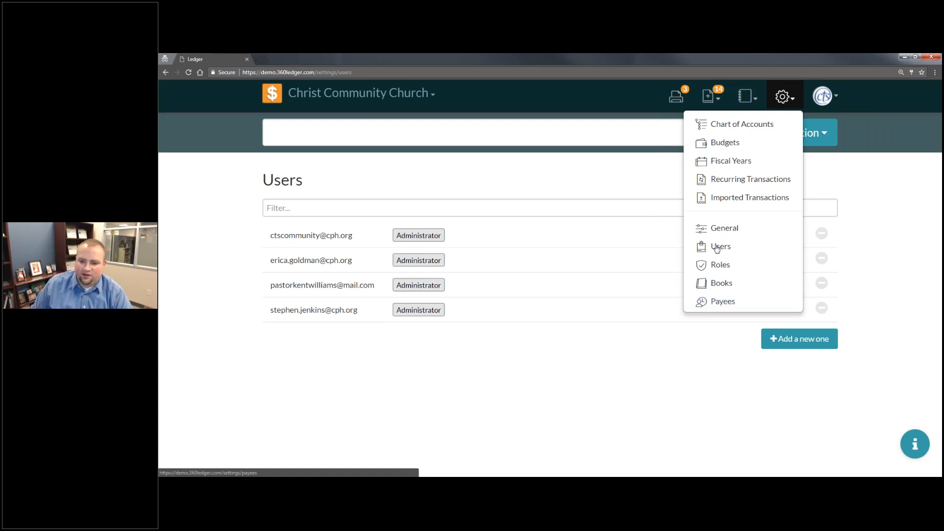
click(721, 287)
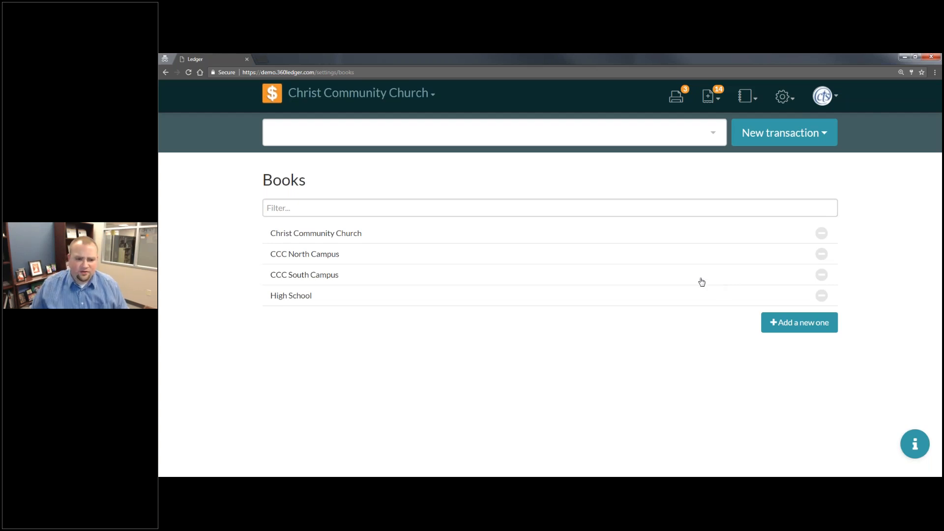
- Filter the list of books by the name CCC Vacation Bible School
click(400, 202)
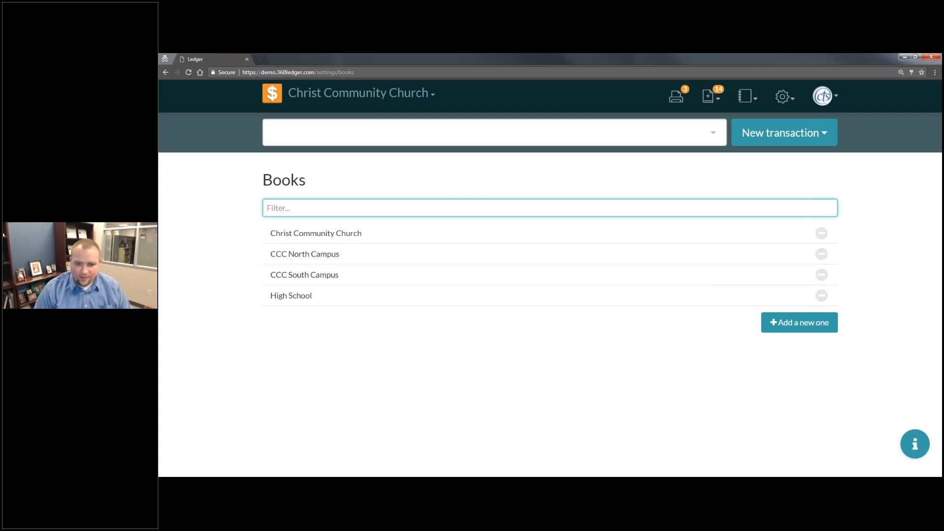
text(Vacatoin)
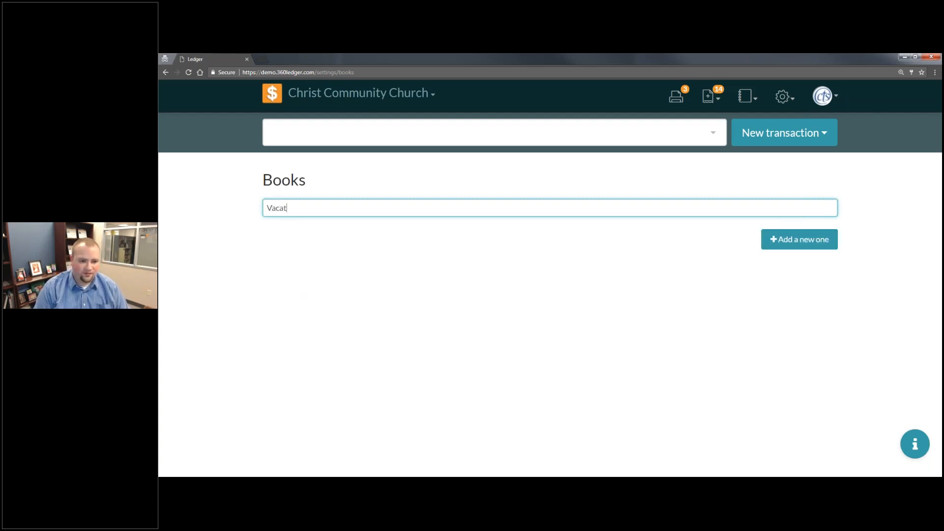
key(BackSpace)
key(BackSpace)
key(BackSpace)
text(ion Bi)
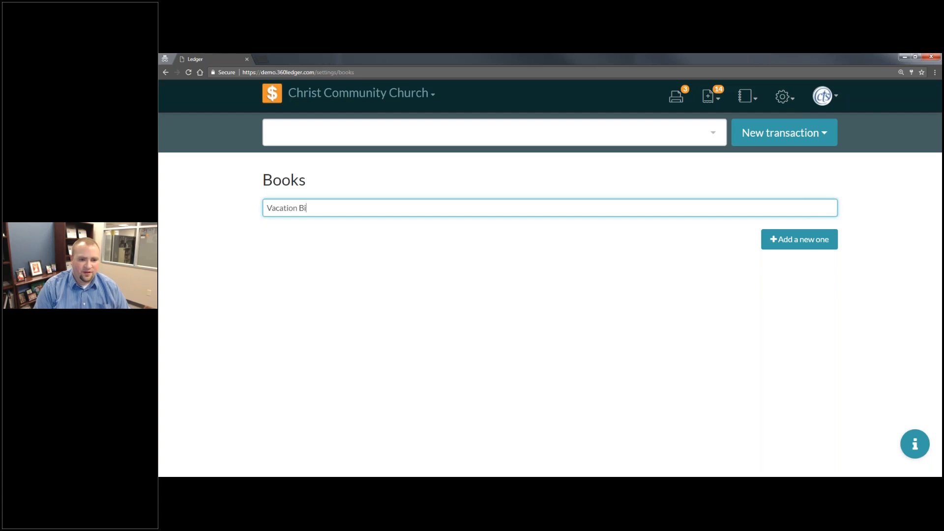
text(ble School)
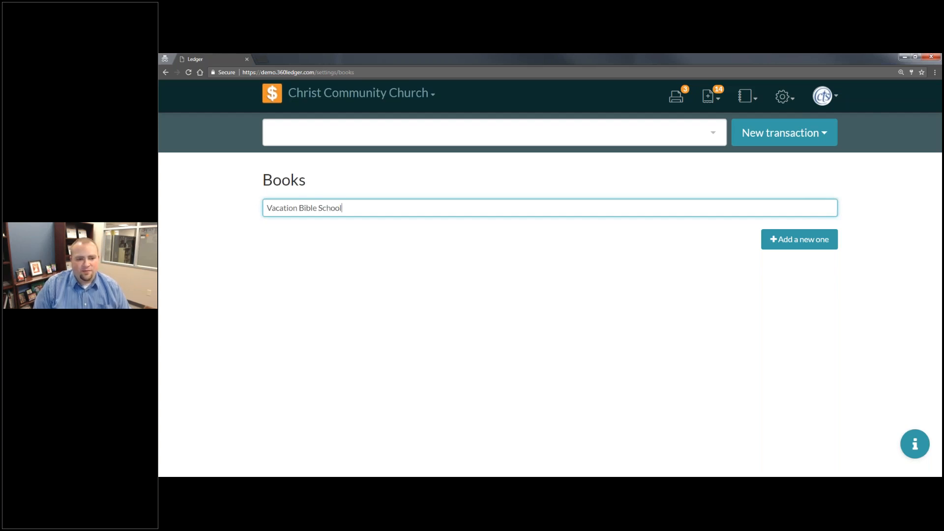
key(Home)
text(CCC)
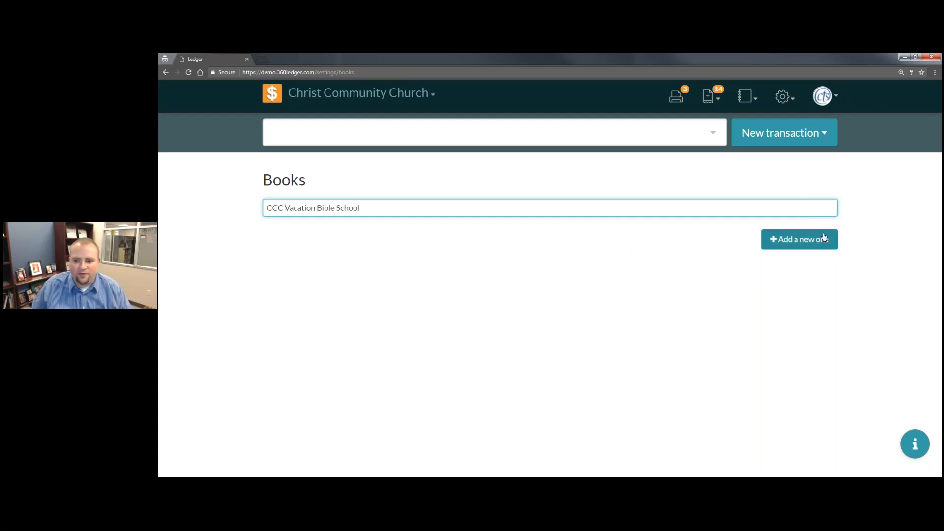
- Add a new book named CCC Vacation Bible School with January as the fiscal year's starting month, keeping the default starting date
click(800, 239)
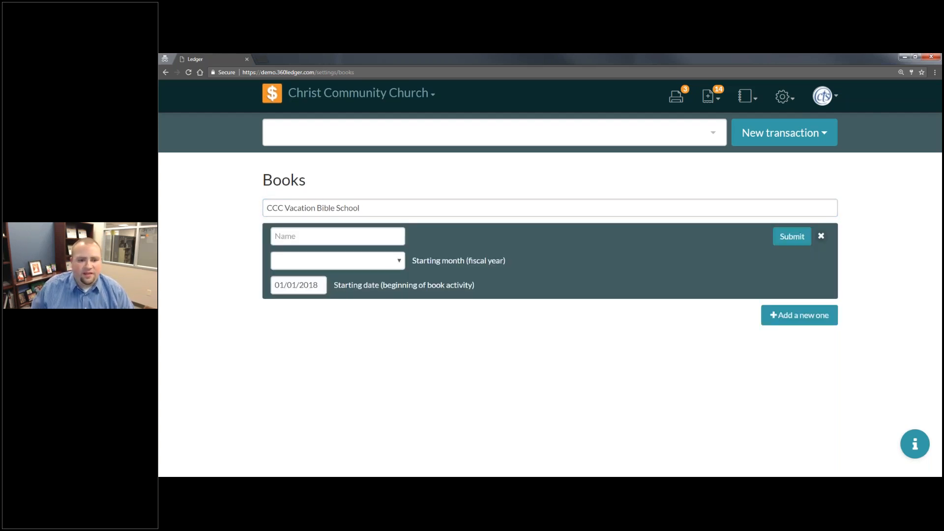
triple_click(361, 208)
key(ctrl+c)
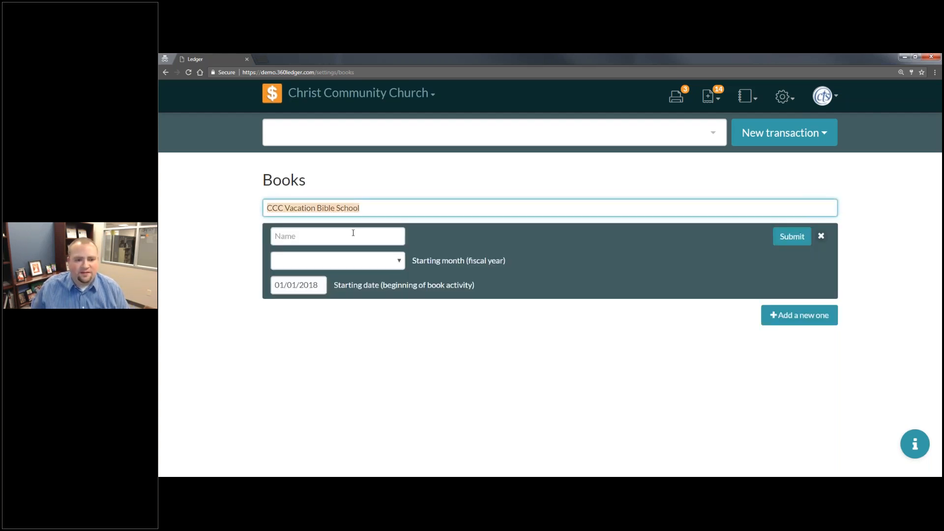
click(353, 232)
key(ctrl+v)
click(350, 261)
key(o)
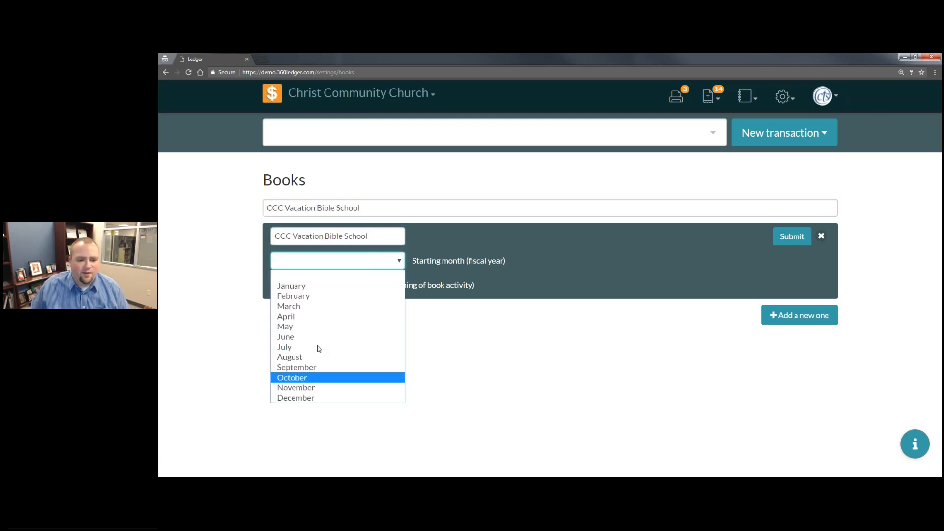
click(292, 286)
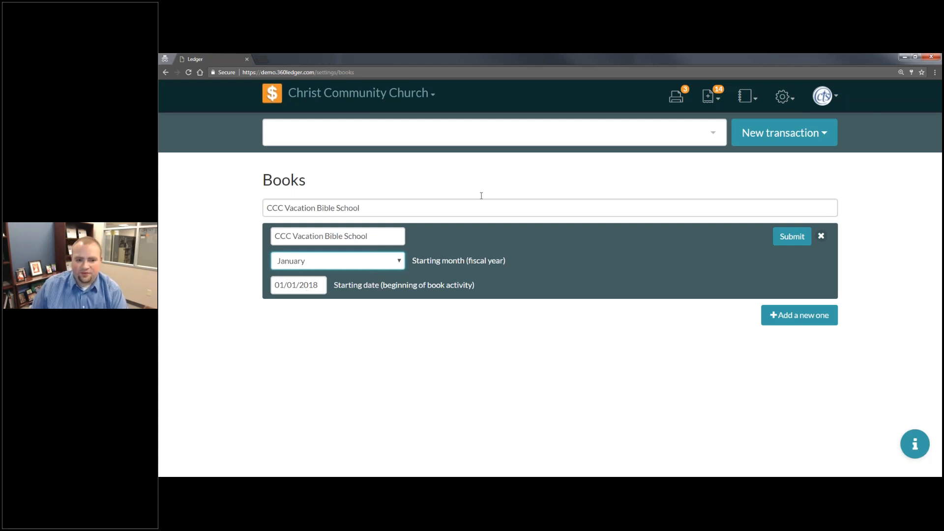
click(802, 238)
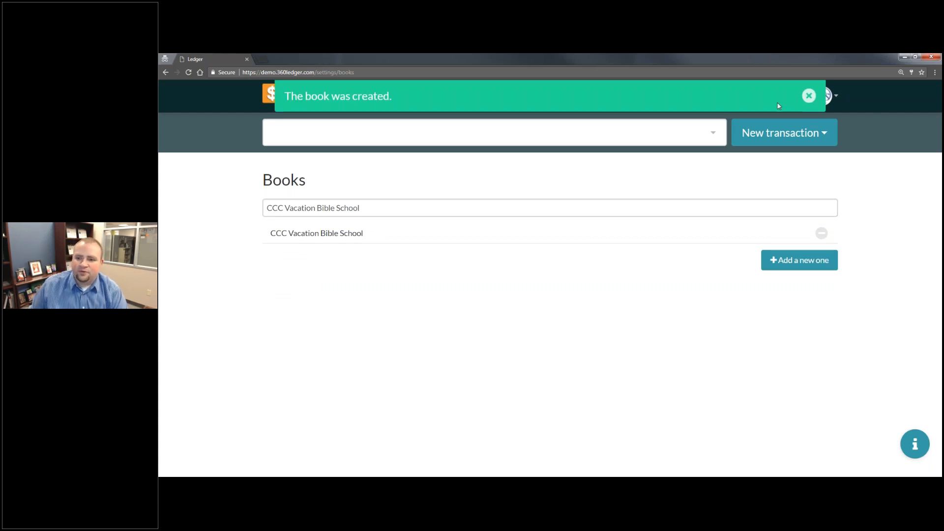
click(809, 95)
- Switch to the CCC Vacation Bible School book and open its Chart of Accounts settings
click(294, 92)
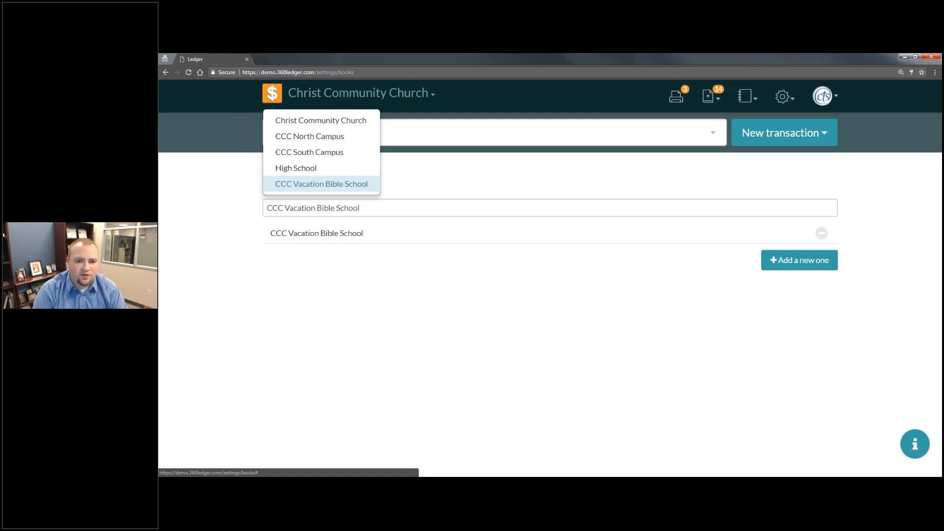
click(373, 186)
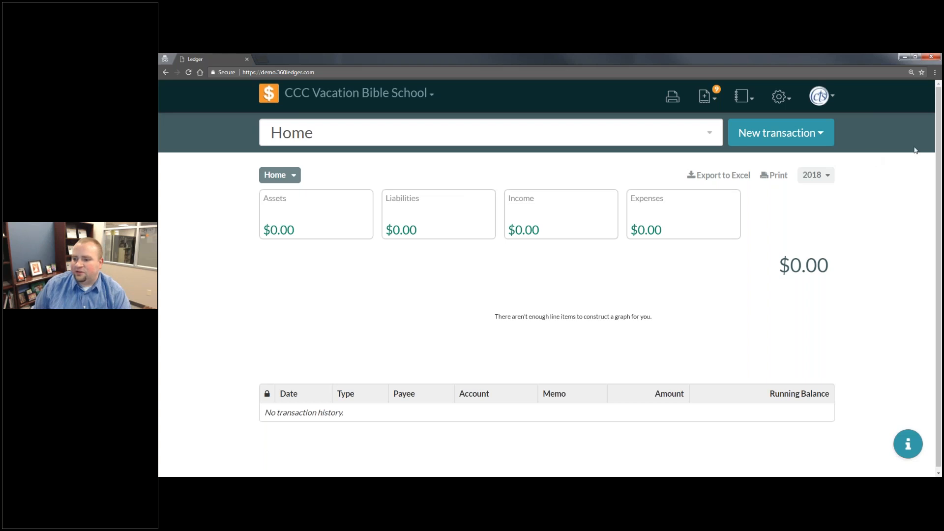
click(784, 97)
click(756, 129)
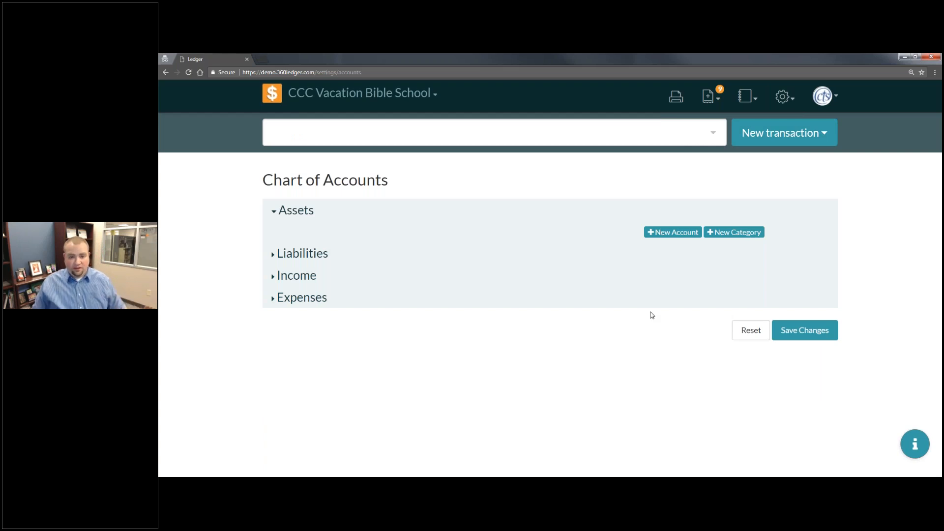
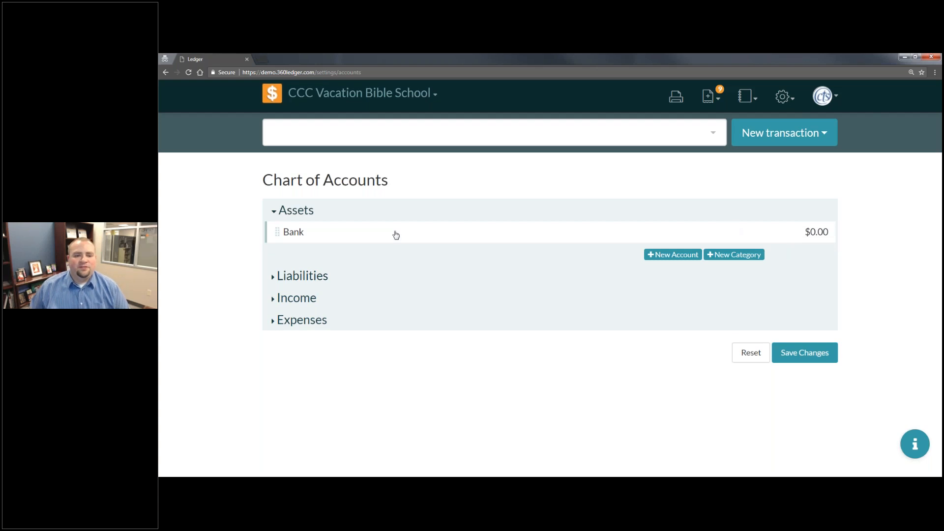
- Add an asset account named Checknig Account that can write checks, with an initial balance of $500
click(677, 255)
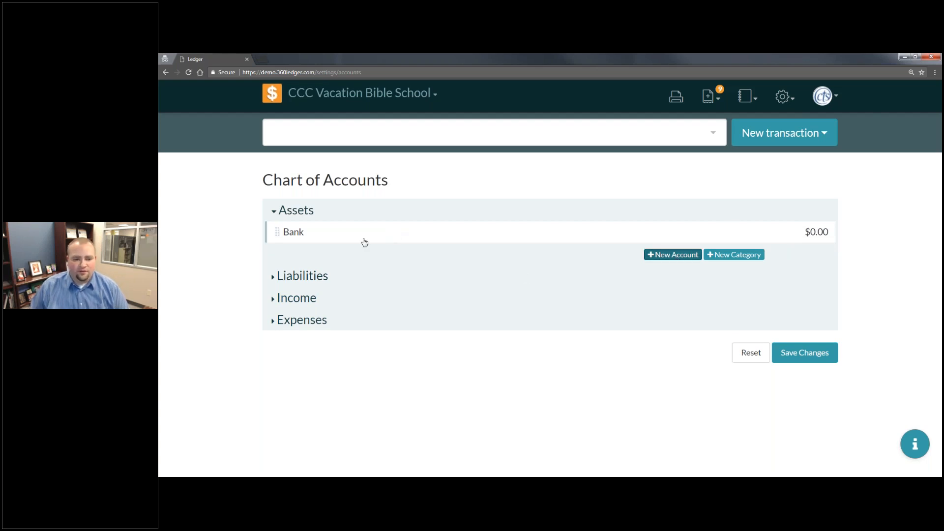
click(369, 252)
text(Checknig Account)
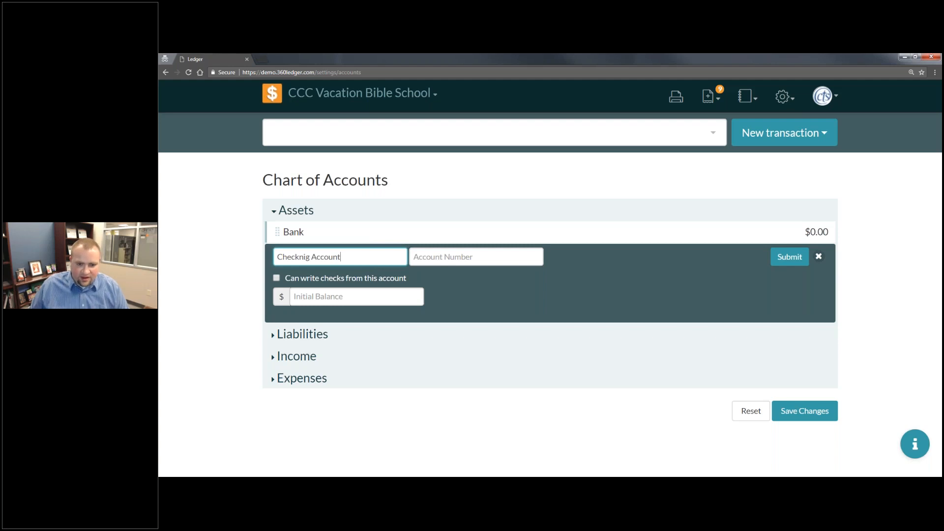
key(Tab)
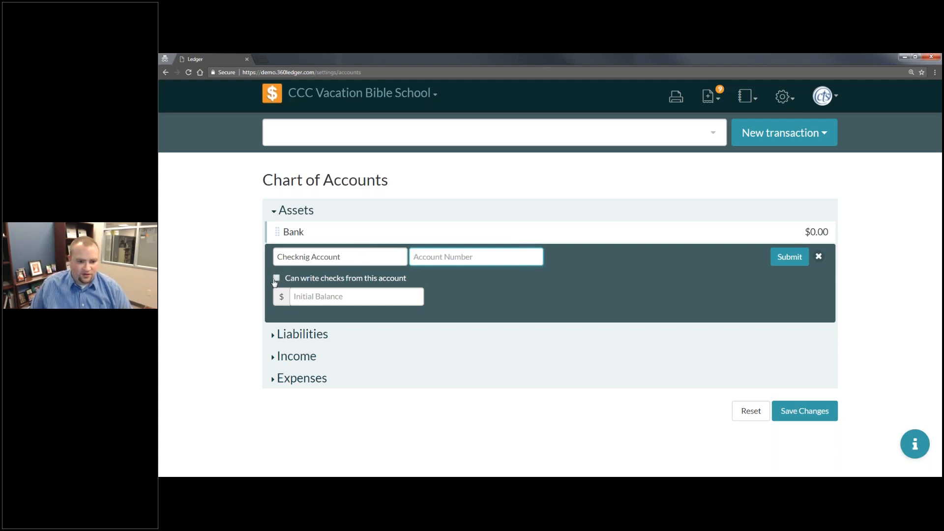
click(276, 281)
click(346, 296)
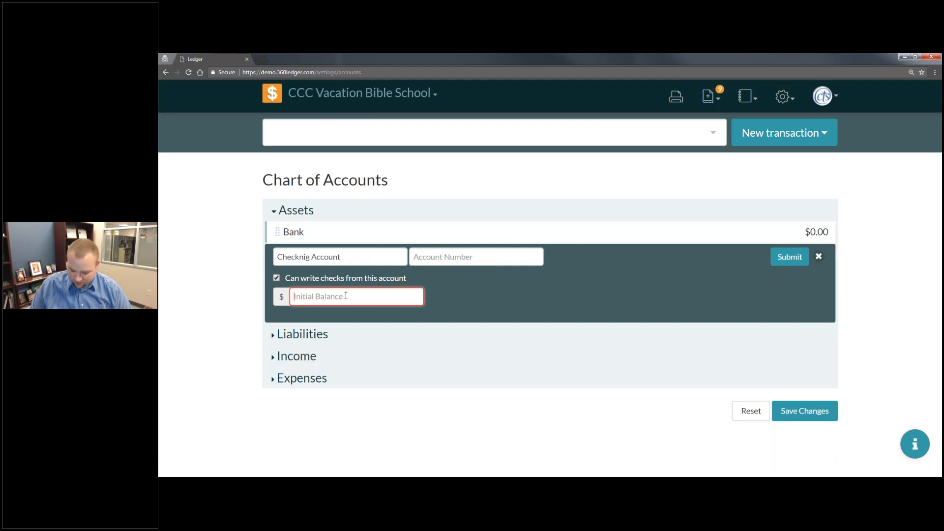
text(500)
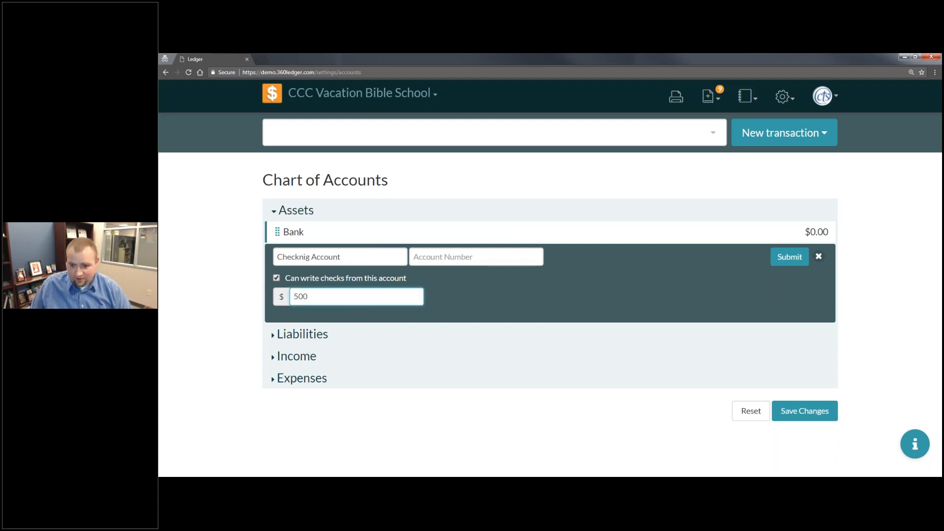
click(788, 266)
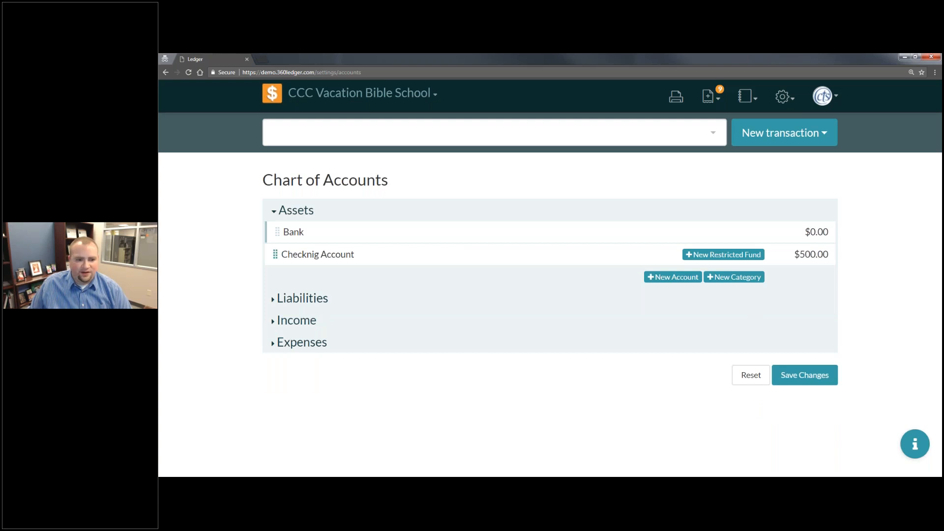
- Correct the misspelled name of the new asset account to Checking Account
click(331, 255)
key(BackSpace)
key(BackSpace)
text(ing Account)
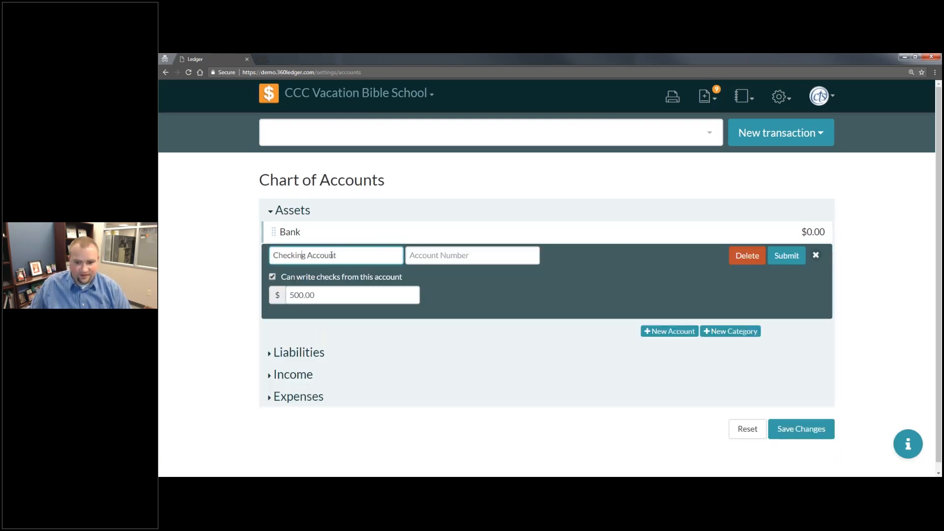
key(Return)
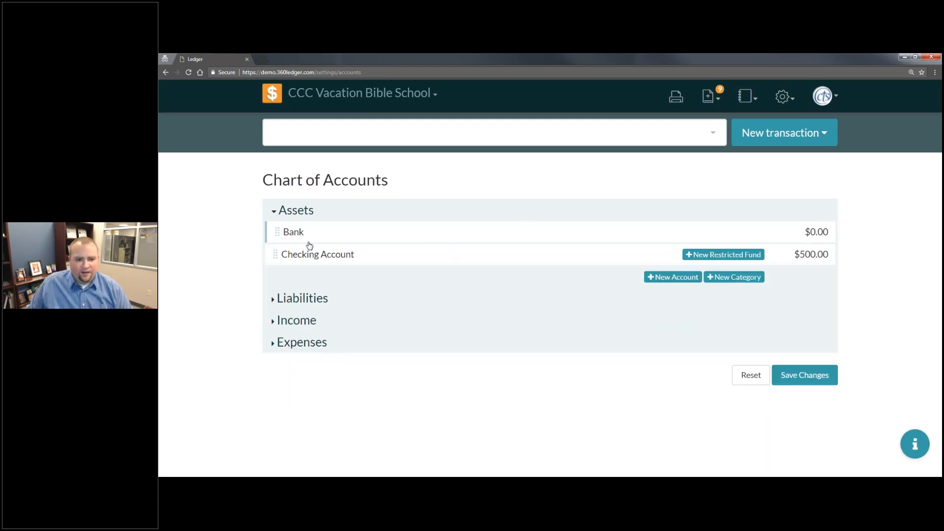
- Add an asset account named Savings with an initial balance of $1000 and no check writing
click(673, 283)
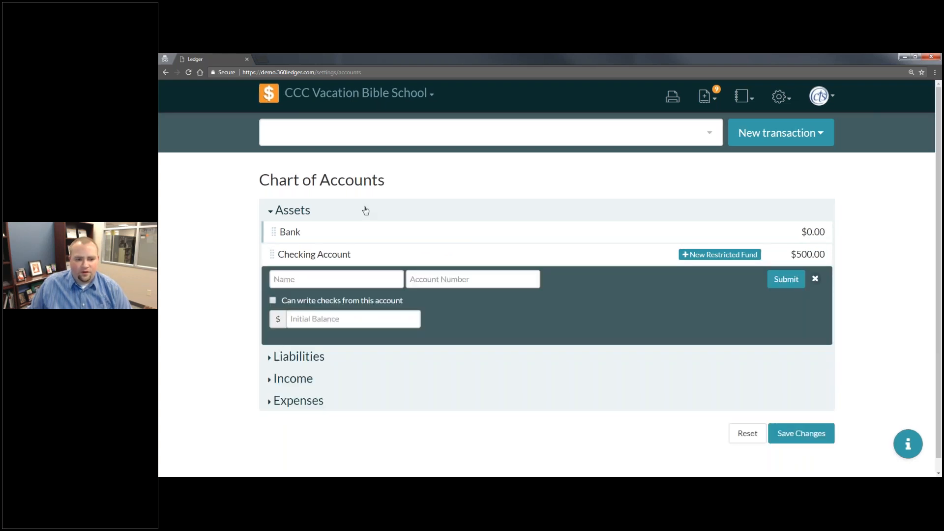
text(Savings)
key(Tab)
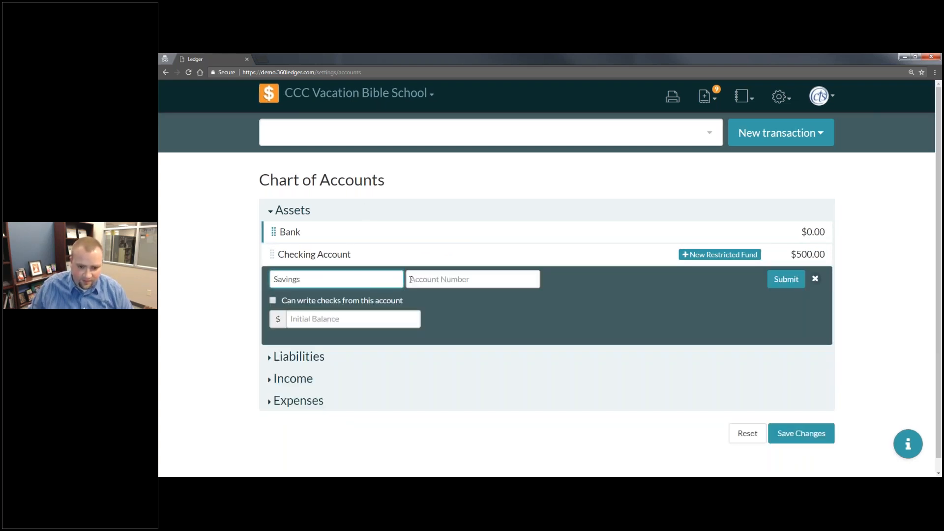
click(380, 312)
text(1000)
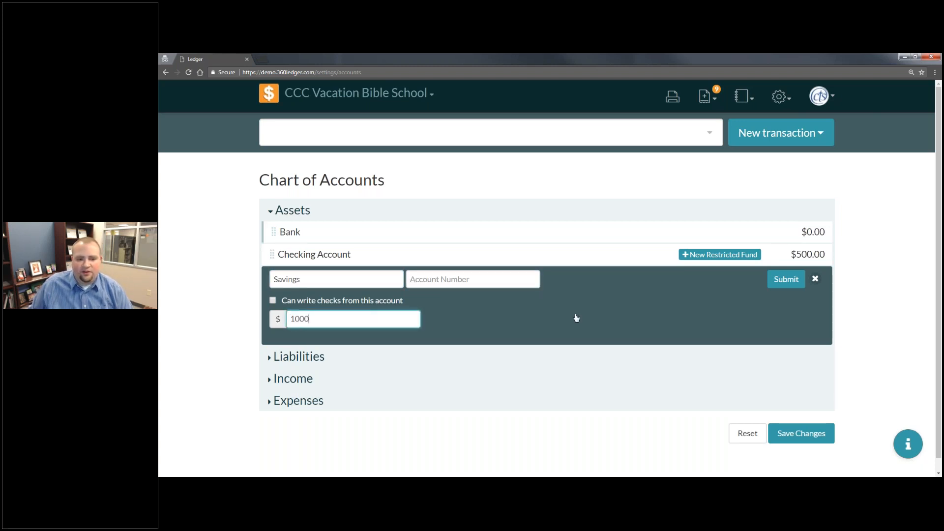
click(787, 281)
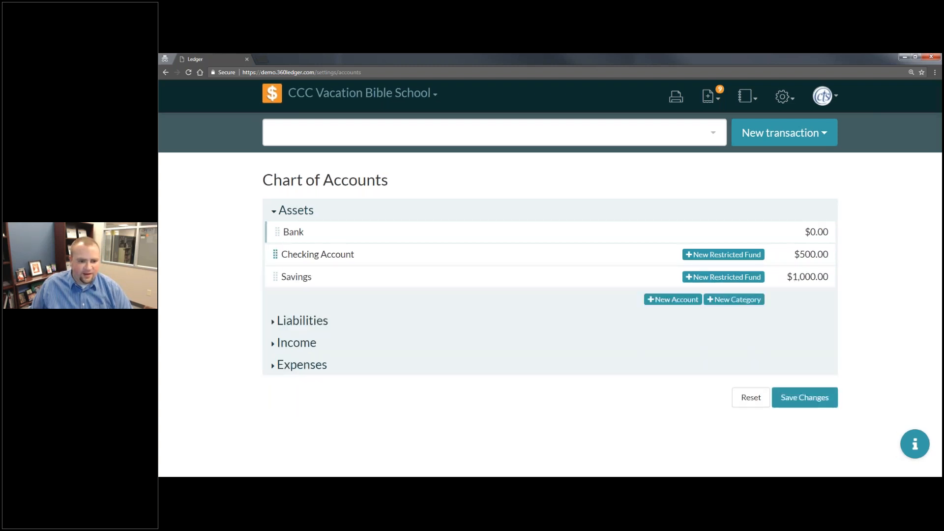
- Nest Checking Account and Savings under the Bank category, then save and confirm the chart of accounts changes
drag(312, 253, 361, 257)
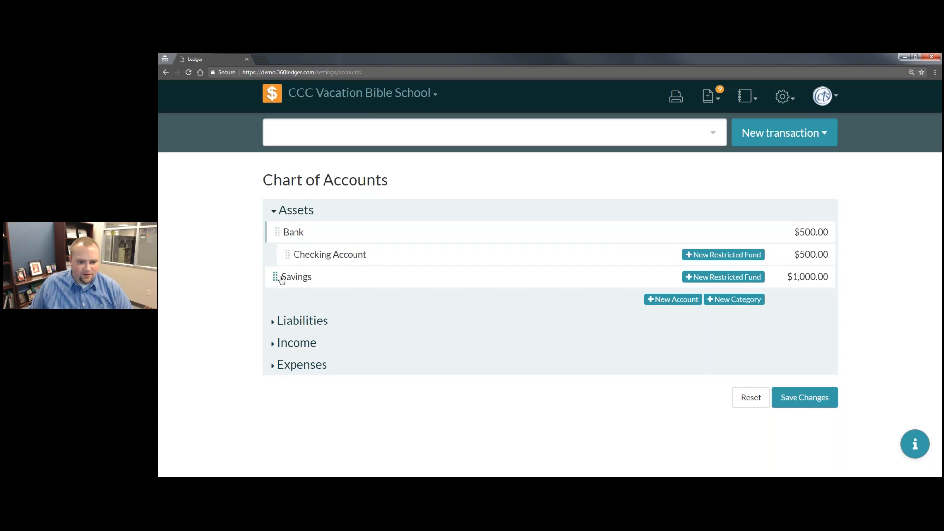
drag(317, 279, 353, 284)
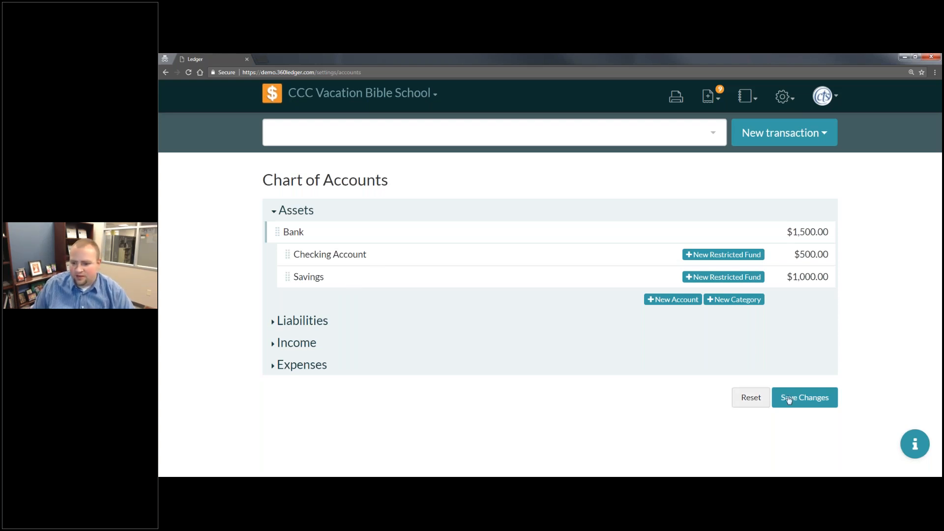
click(804, 397)
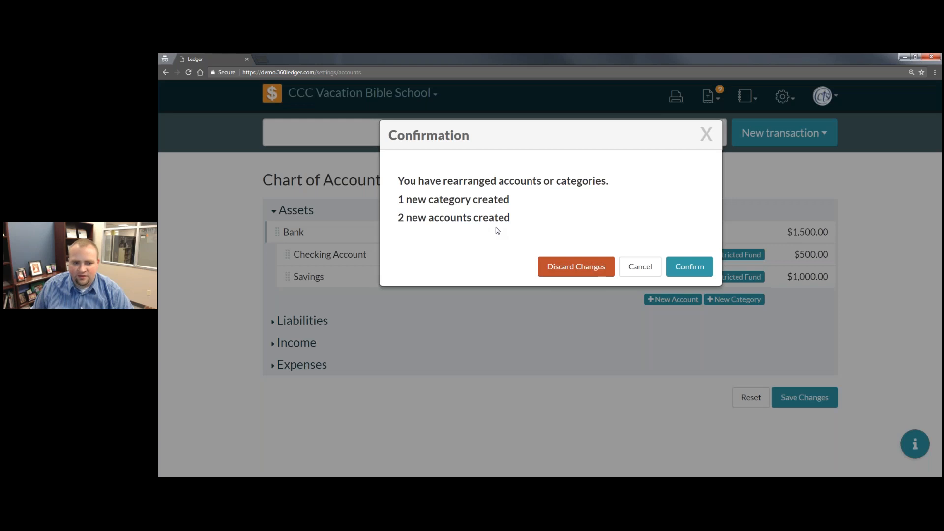
click(689, 266)
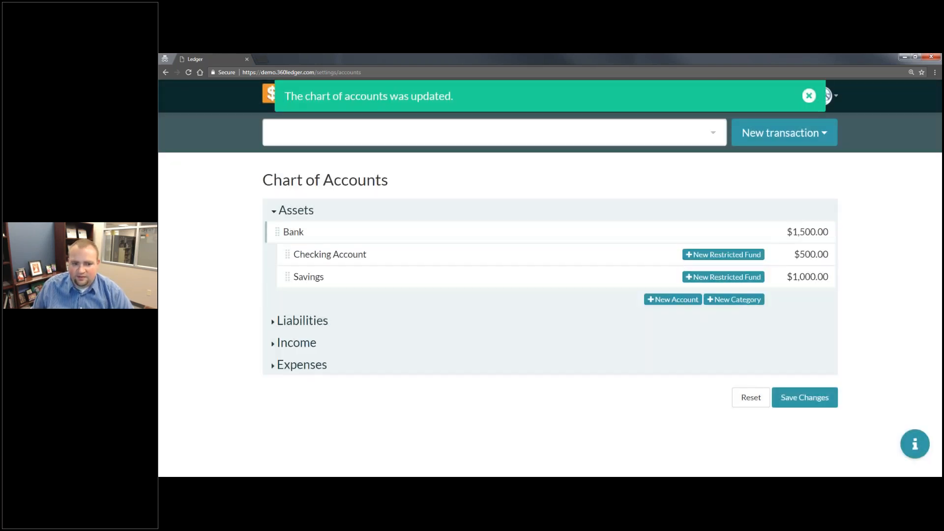
- Add a category named Credit Card under Liabilities
click(313, 323)
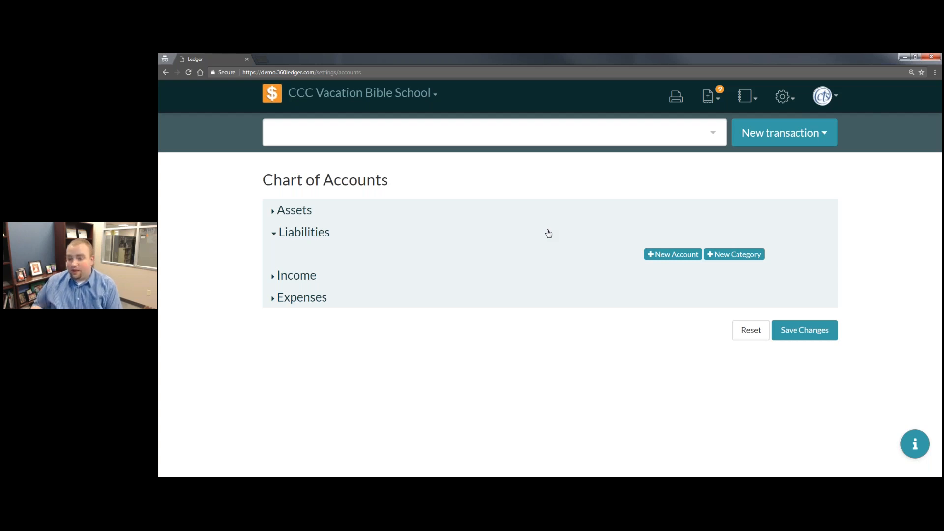
click(736, 255)
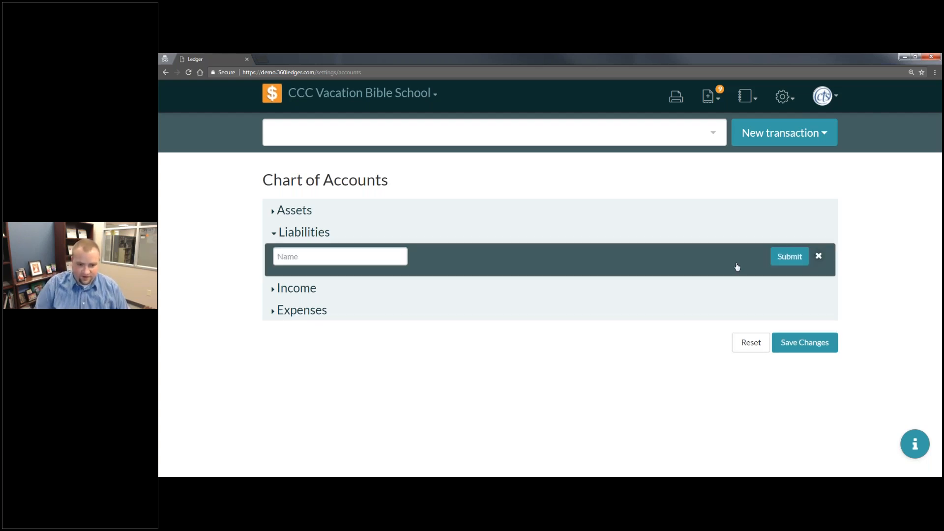
click(376, 259)
text(Credit Card)
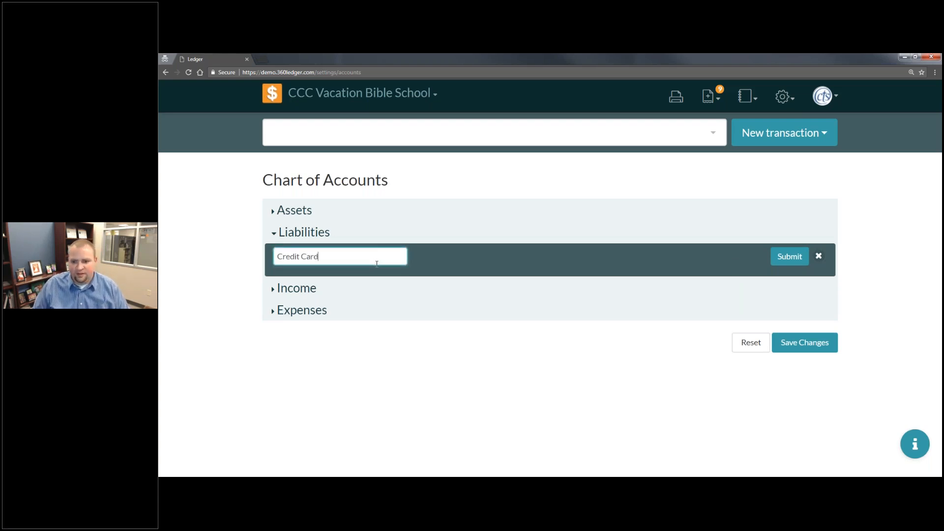
click(782, 256)
- Add a liability account named Visa with an initial balance of $250
click(673, 277)
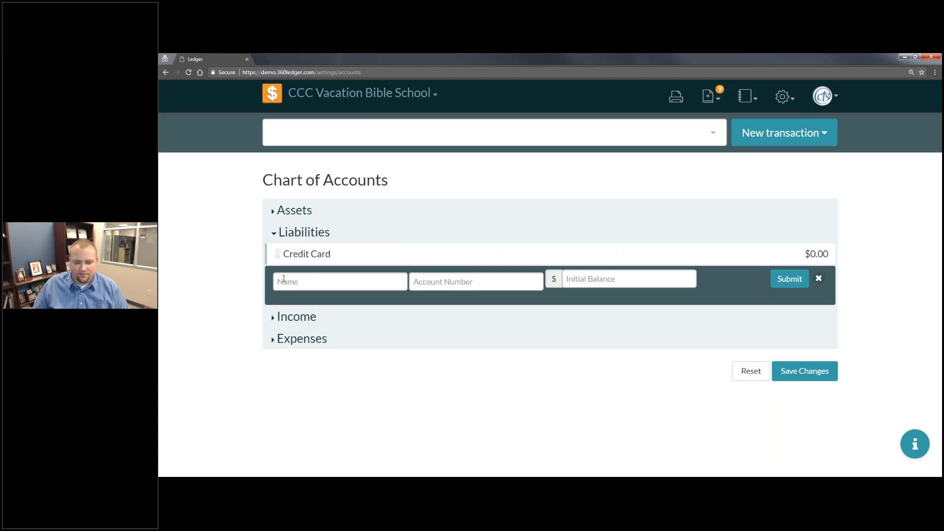
click(321, 278)
text(Visa)
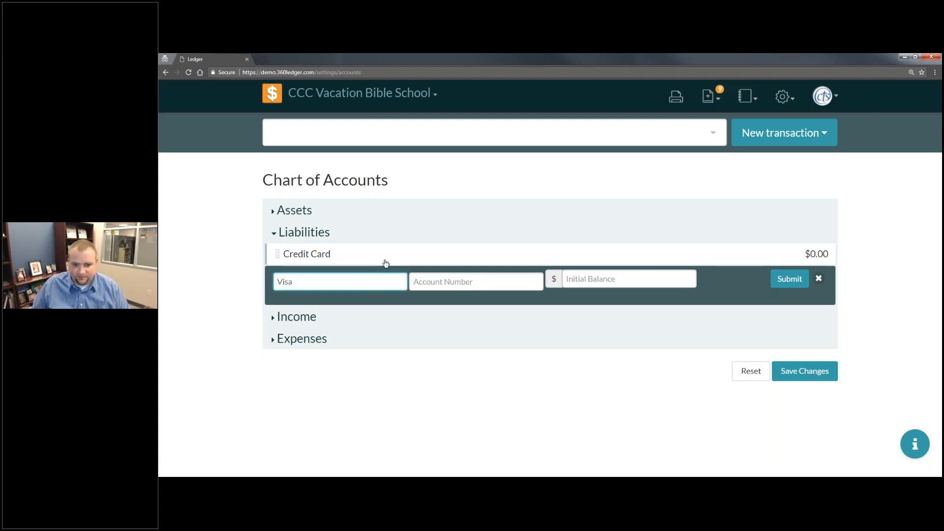
key(Tab)
click(600, 277)
text(250)
click(785, 279)
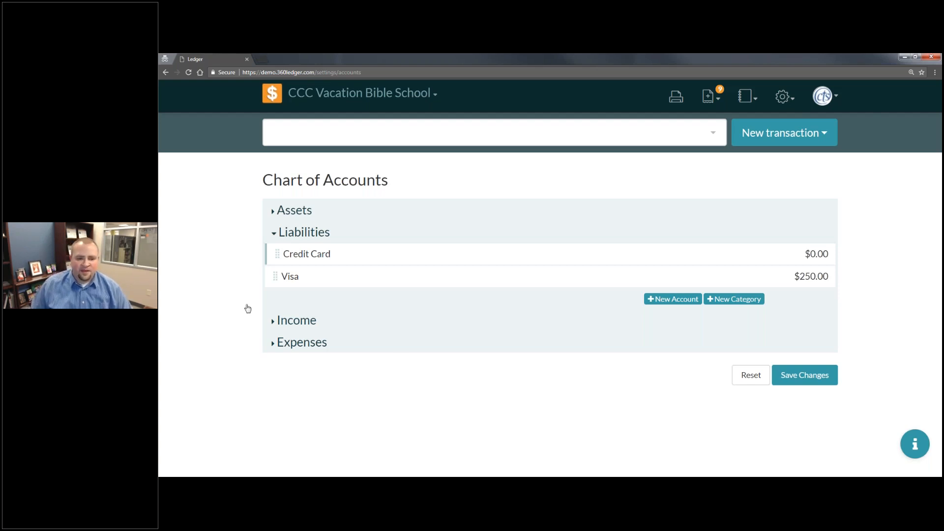
- Nest Visa under the Credit Card category, then save and confirm the changes
drag(276, 275, 461, 275)
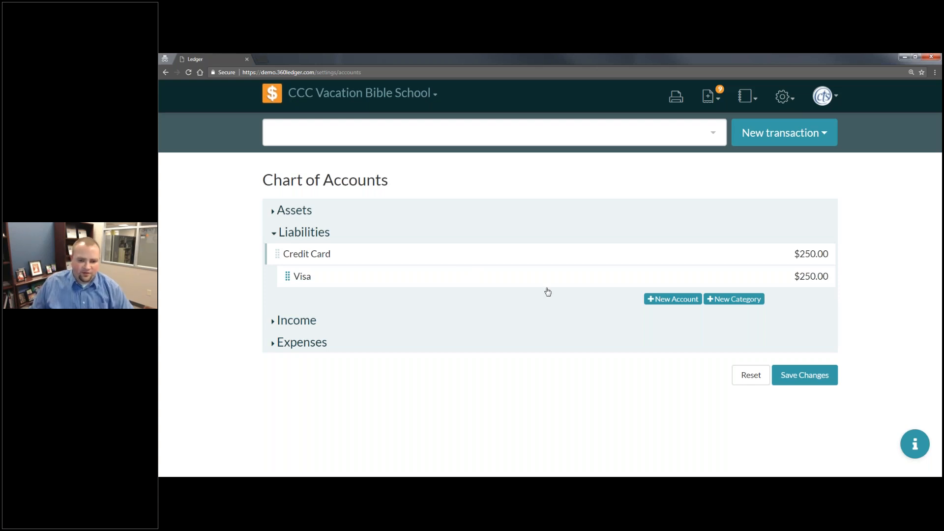
click(822, 381)
click(690, 266)
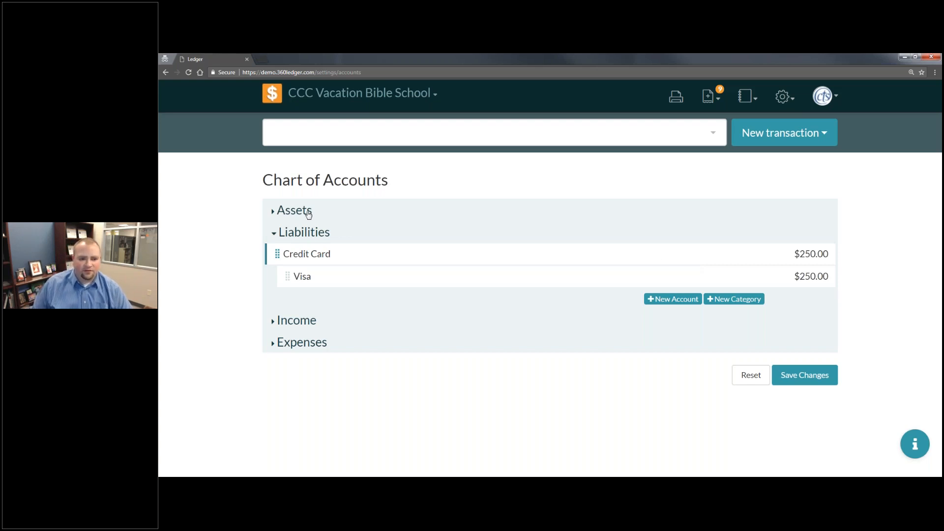
- Recheck the Assets and Liabilities sections, then add a category named Offerings under Income
click(337, 210)
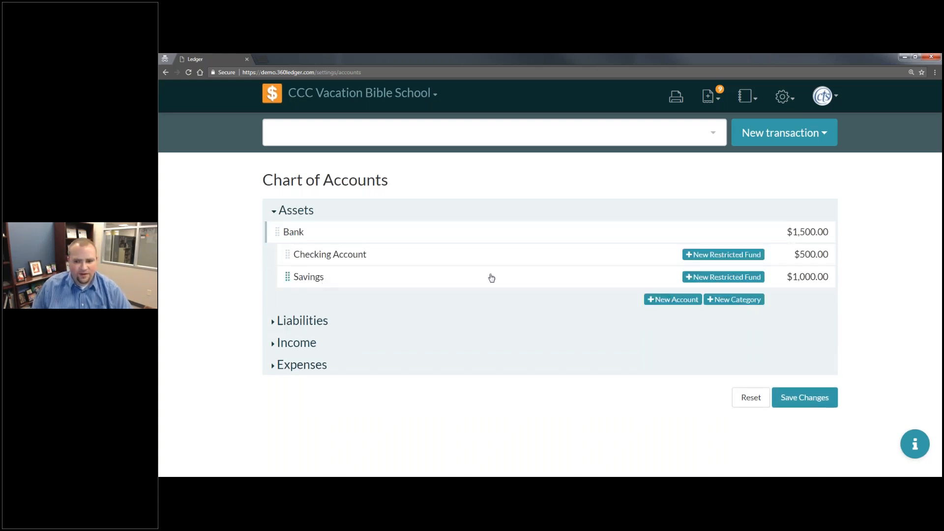
click(331, 320)
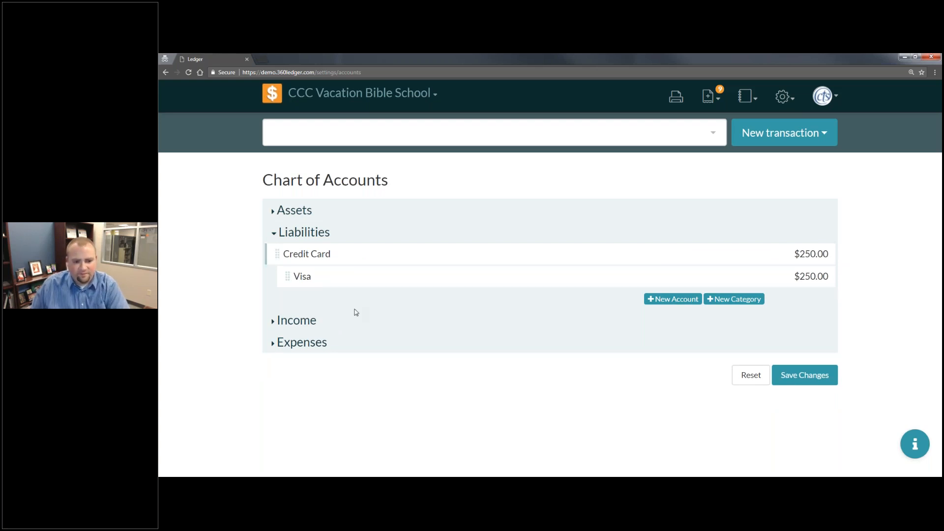
click(314, 324)
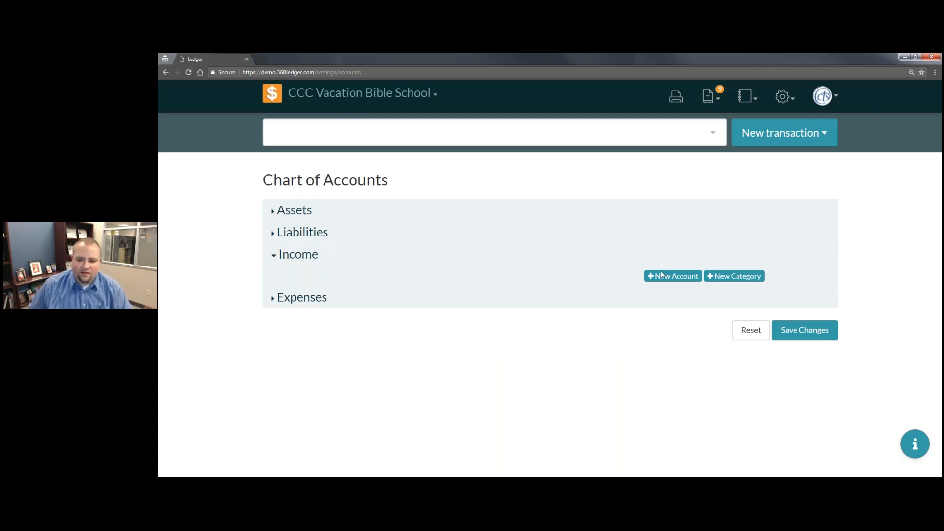
click(751, 281)
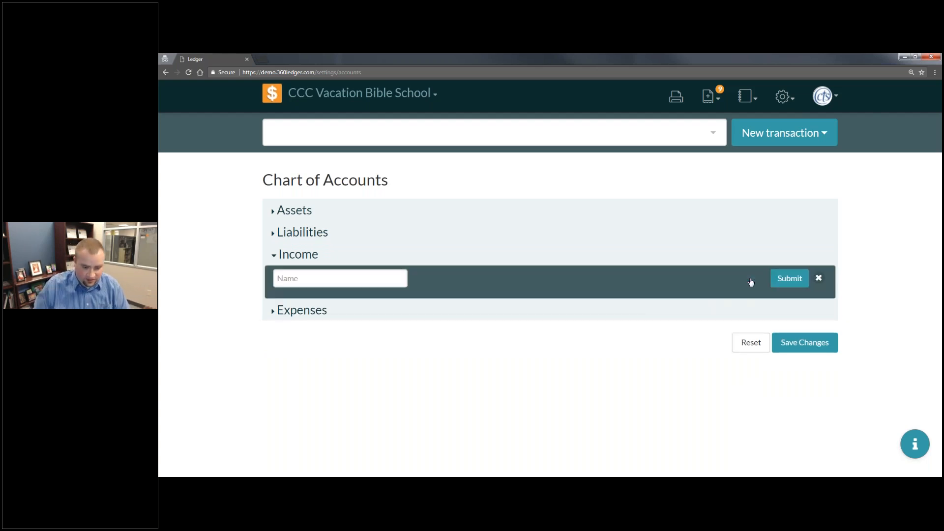
click(356, 278)
text(Offerings)
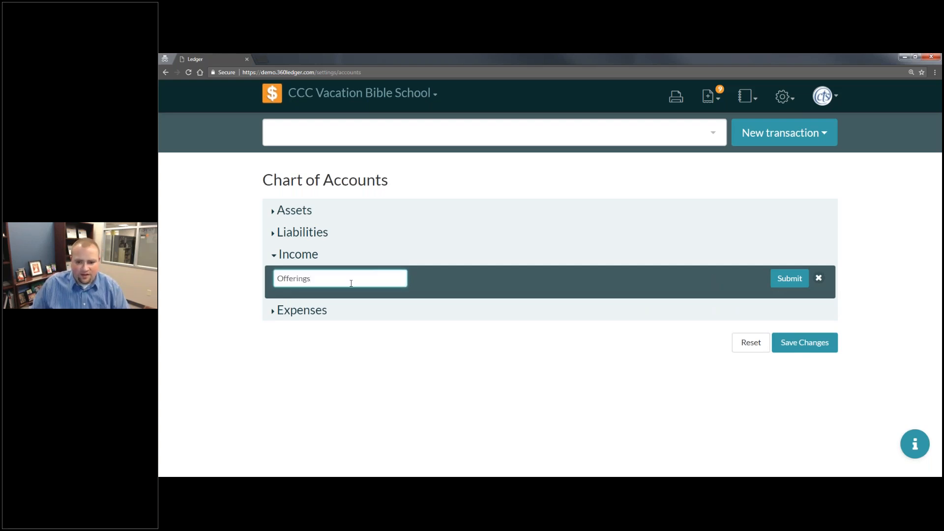
click(797, 283)
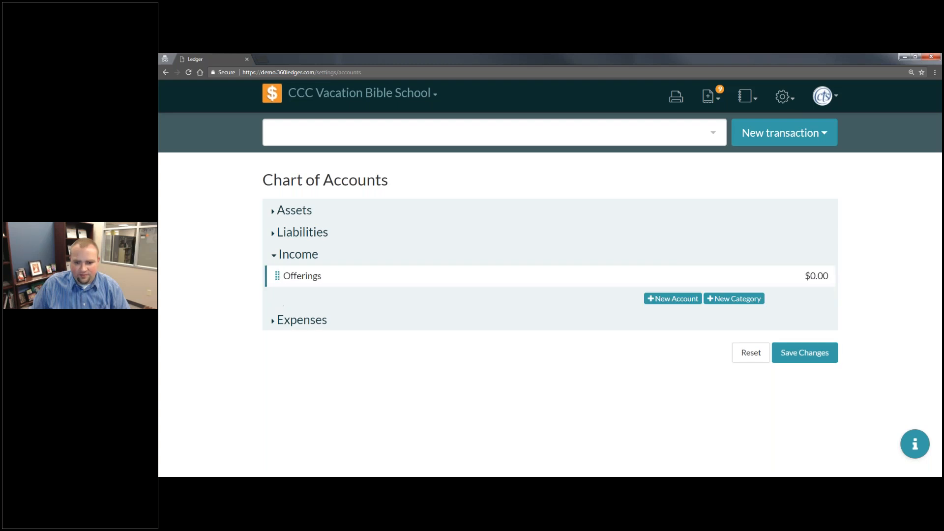
- Add an income account named General with an initial balance of $0
click(687, 301)
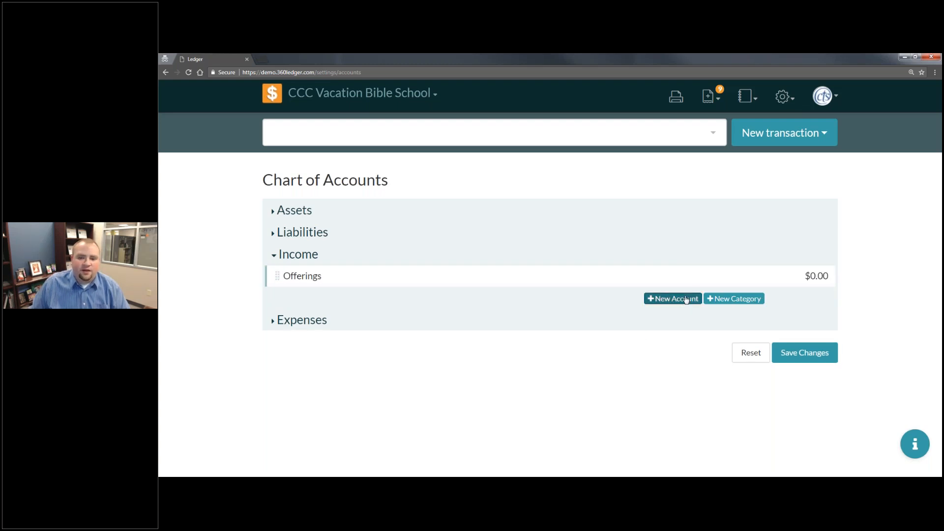
click(366, 299)
text(General)
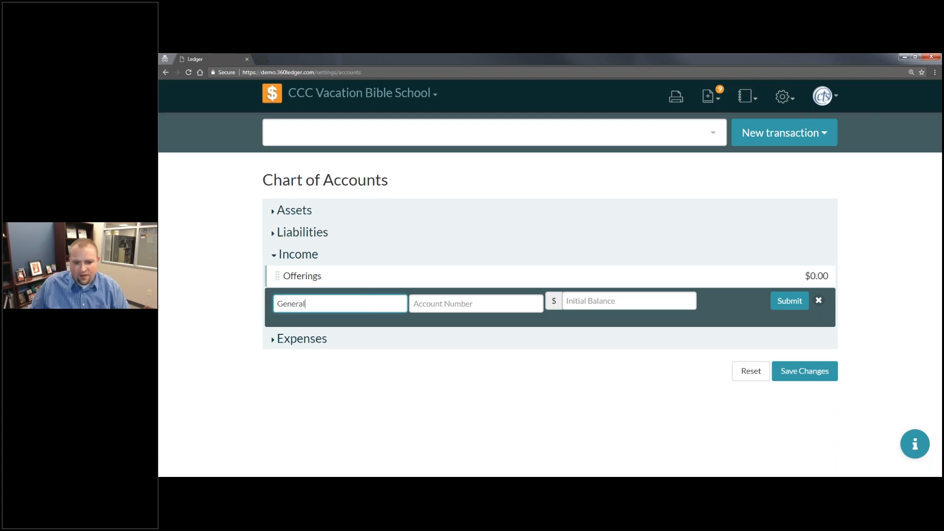
click(587, 300)
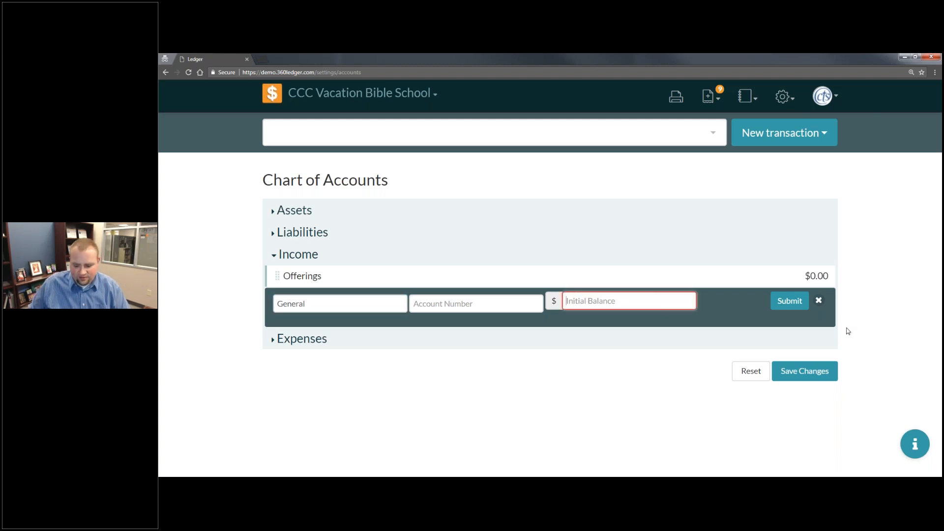
text(0)
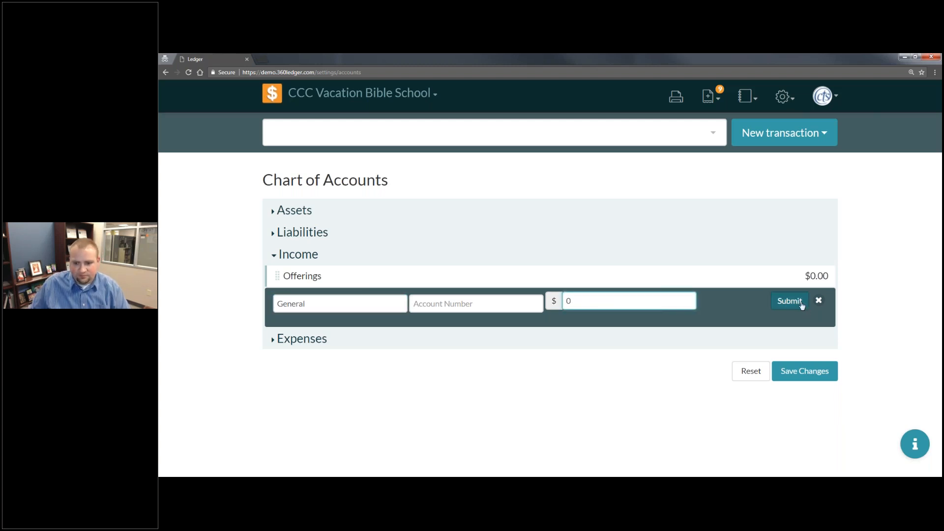
click(802, 306)
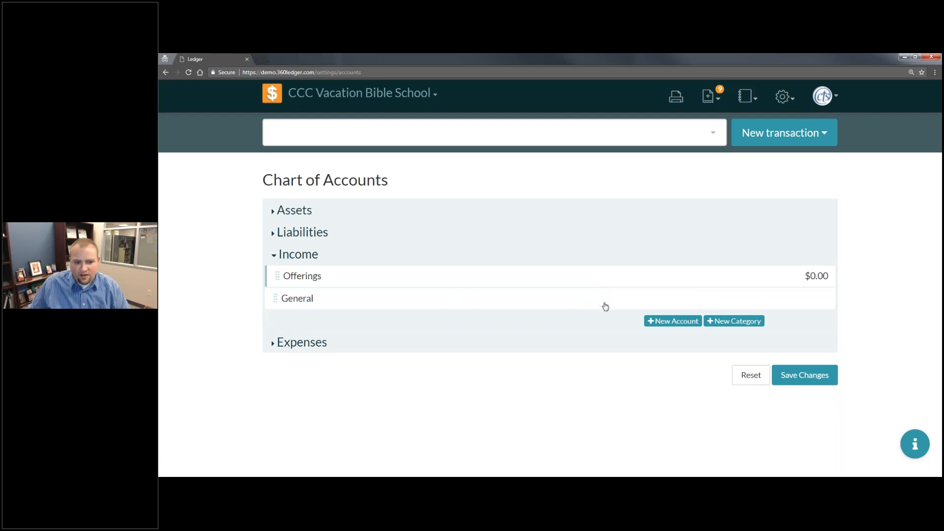
- Add an income account named VBS with an initial balance of $0
click(665, 323)
click(354, 326)
text(VS)
key(Left)
text(B)
click(565, 323)
text(0)
click(782, 329)
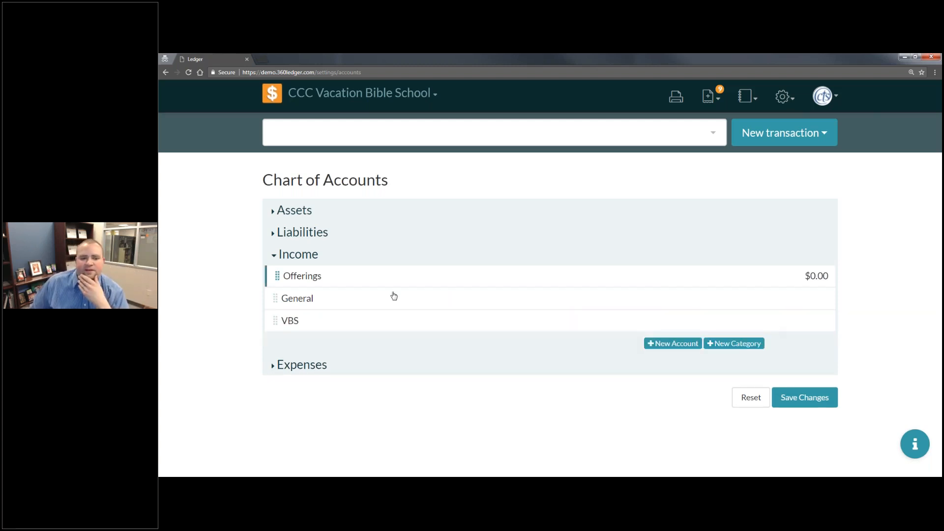
- Add an income account named VBS Crafts with an initial balance of $0
click(672, 343)
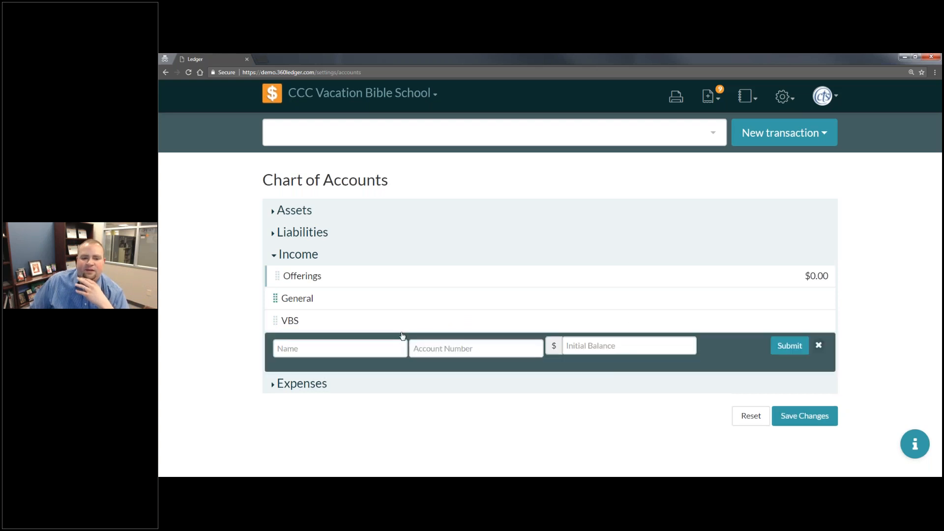
click(386, 343)
text(VBS Crafts)
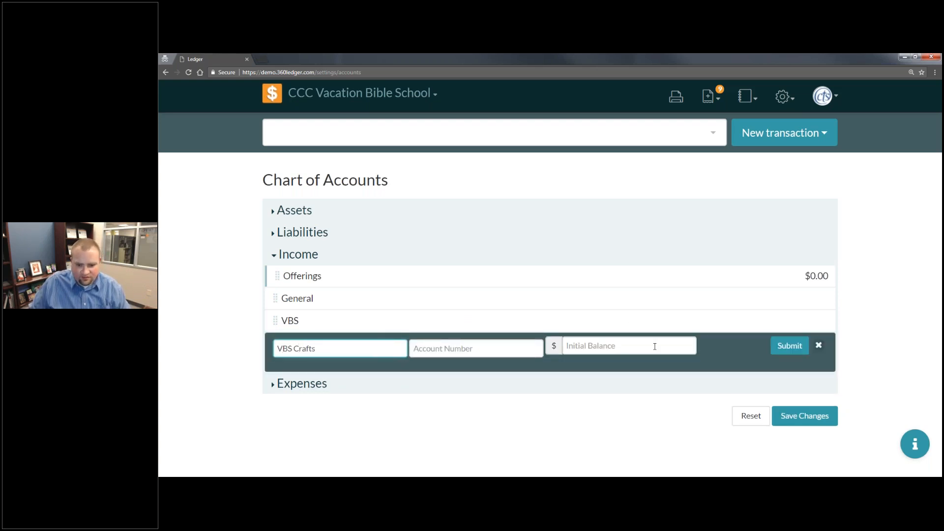
click(655, 347)
text(0)
click(789, 345)
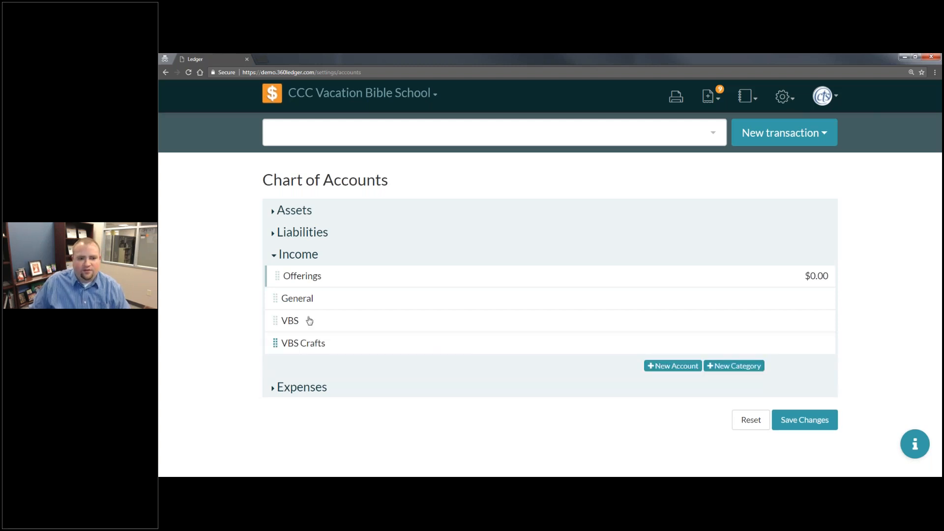
- Nest the General, VBS and VBS Crafts income accounts under the Offerings category
drag(340, 311, 393, 302)
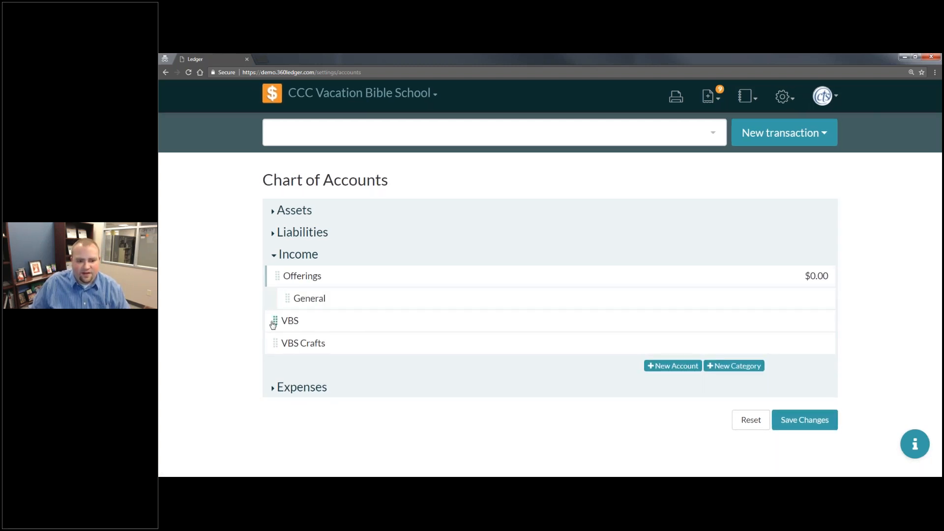
drag(350, 327, 393, 321)
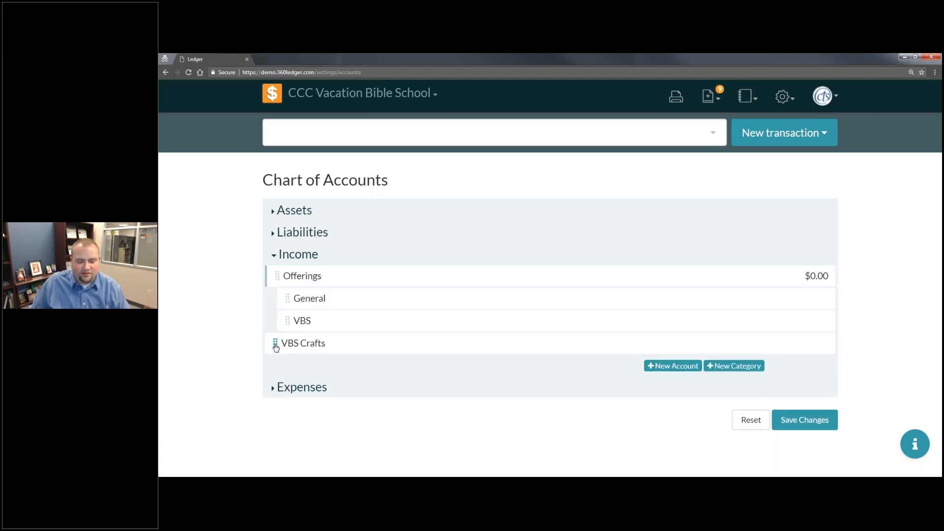
drag(276, 347, 426, 342)
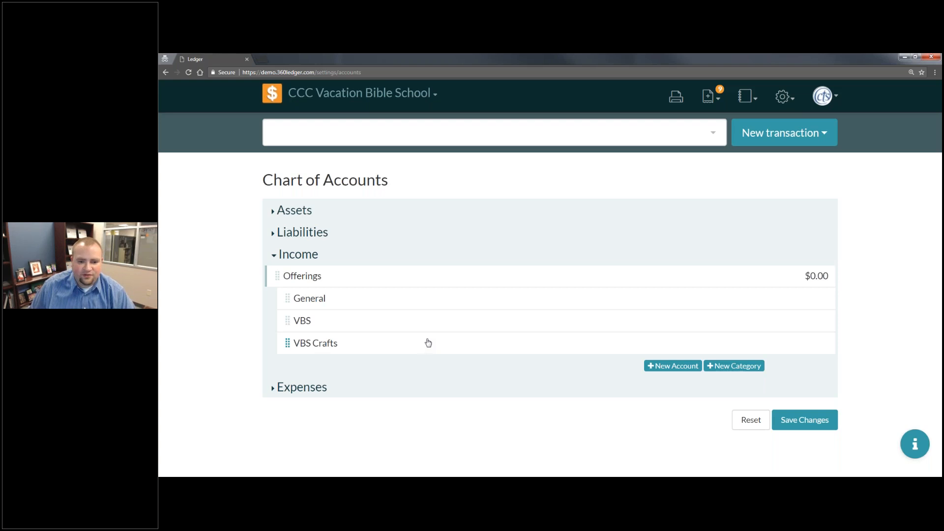
- Add a second Income category named Other Income
click(739, 366)
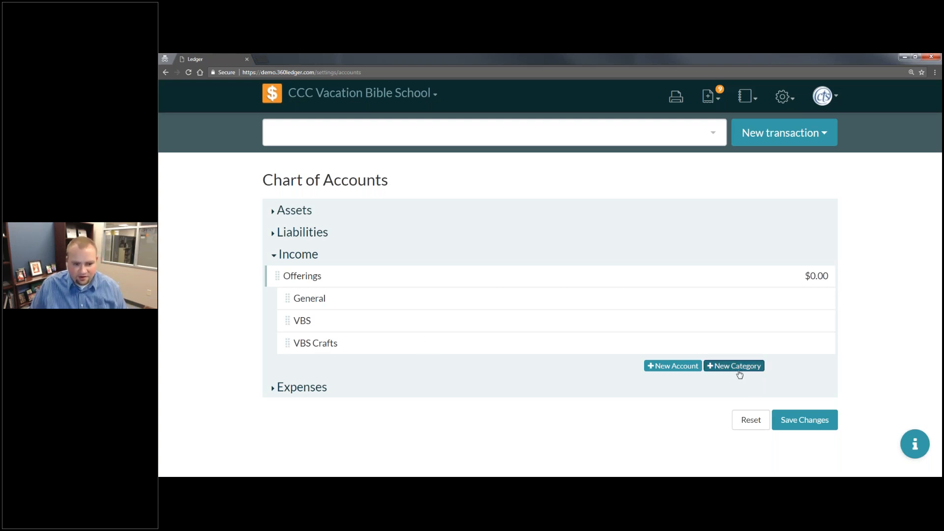
text(Incom)
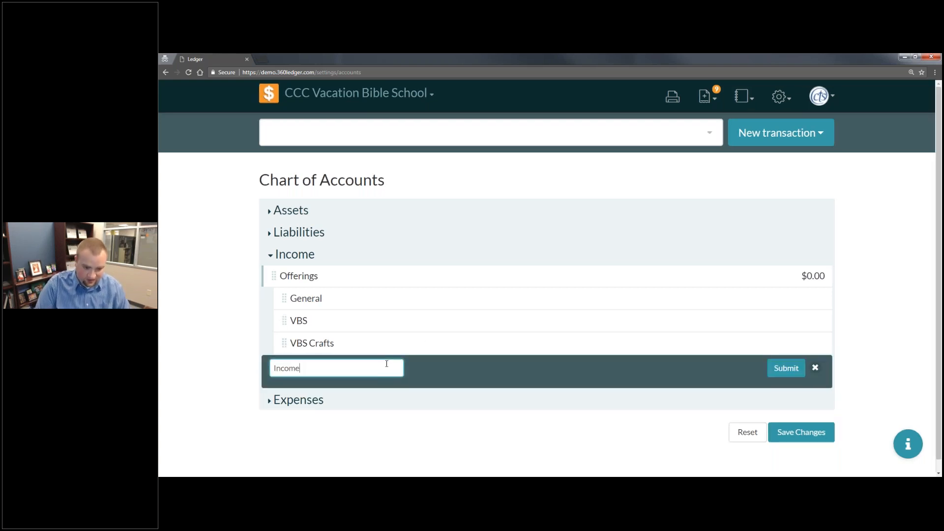
text(m)
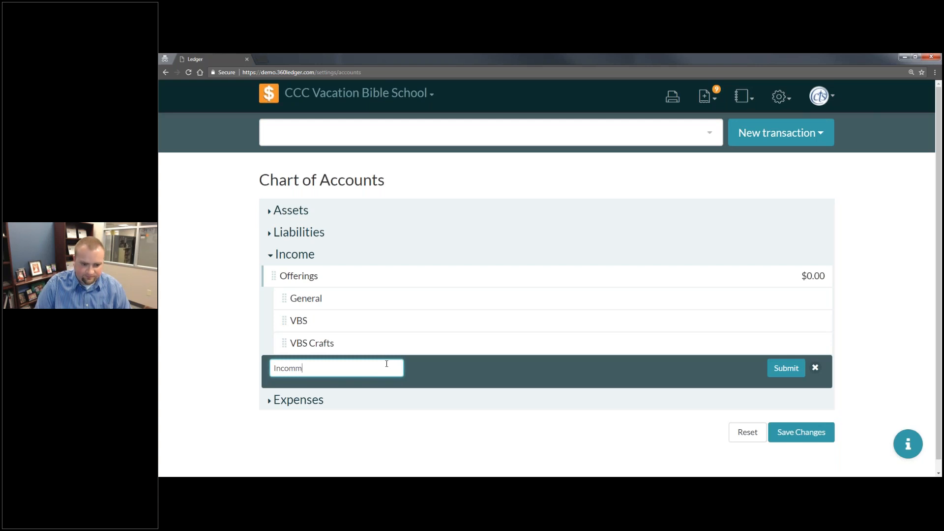
key(BackSpace)
text(e)
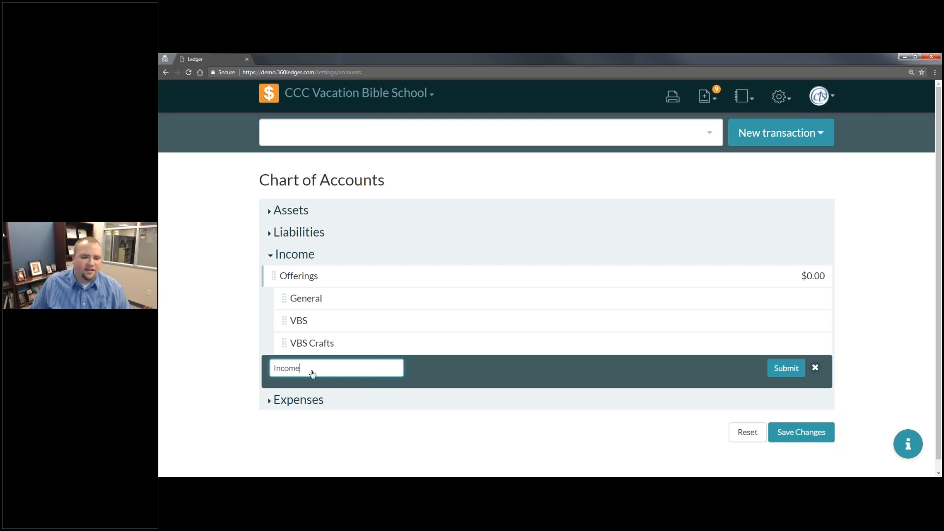
key(ctrl+a)
text(Other Income)
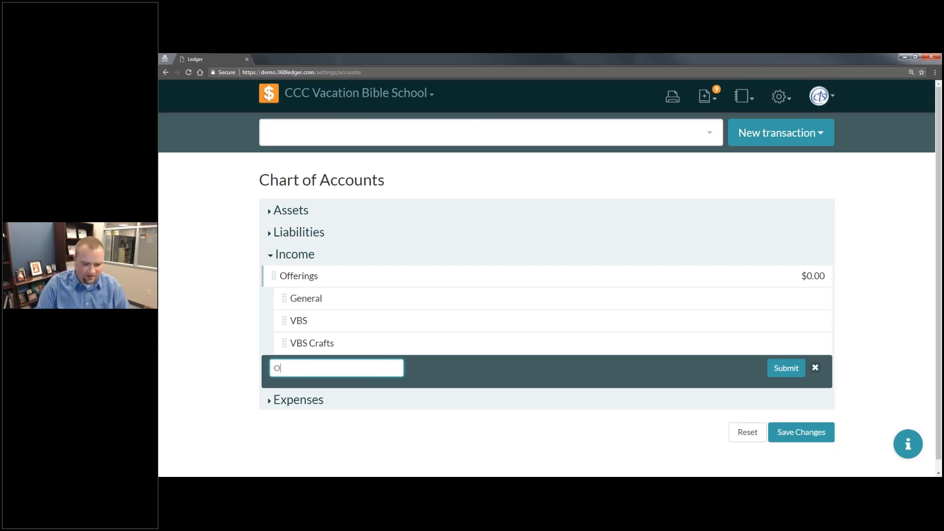
click(793, 370)
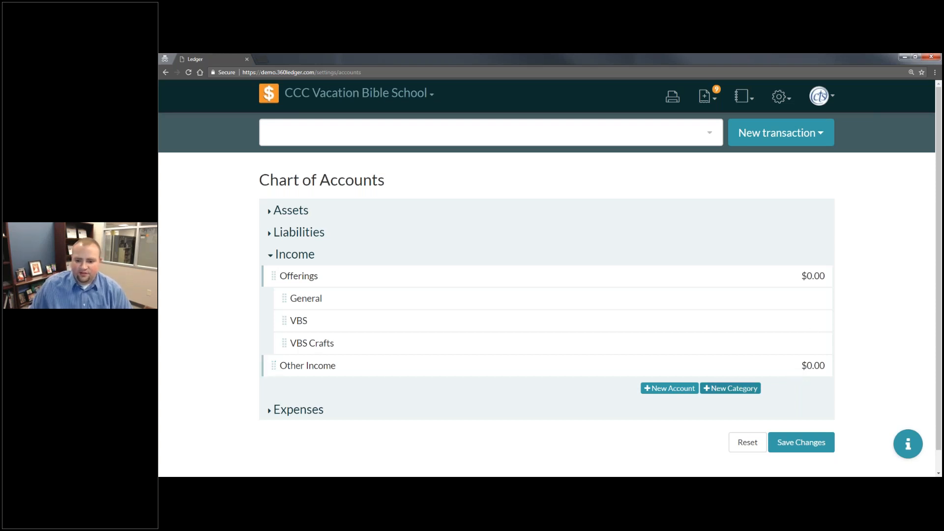
- Add an income account named Snack Sales with an initial balance of $0
click(670, 388)
click(390, 404)
text(Snack Sales)
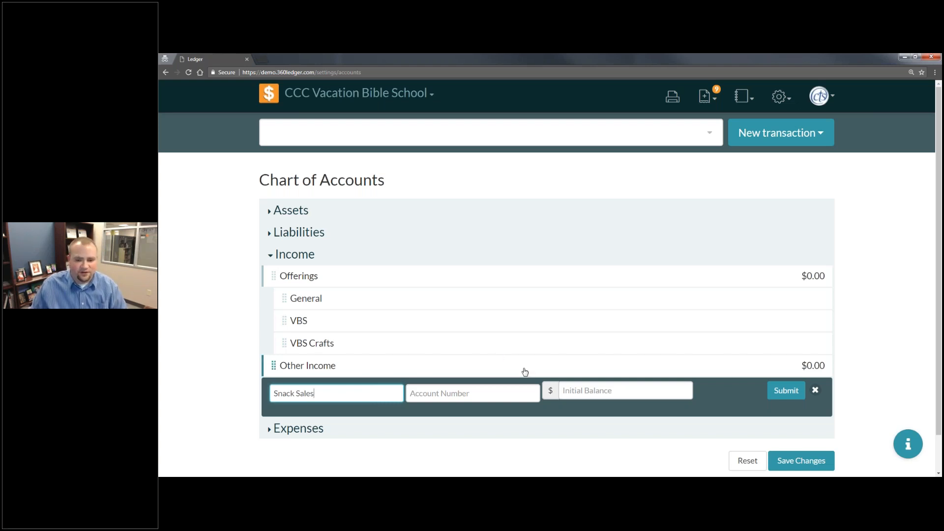
click(578, 397)
text(0)
click(787, 391)
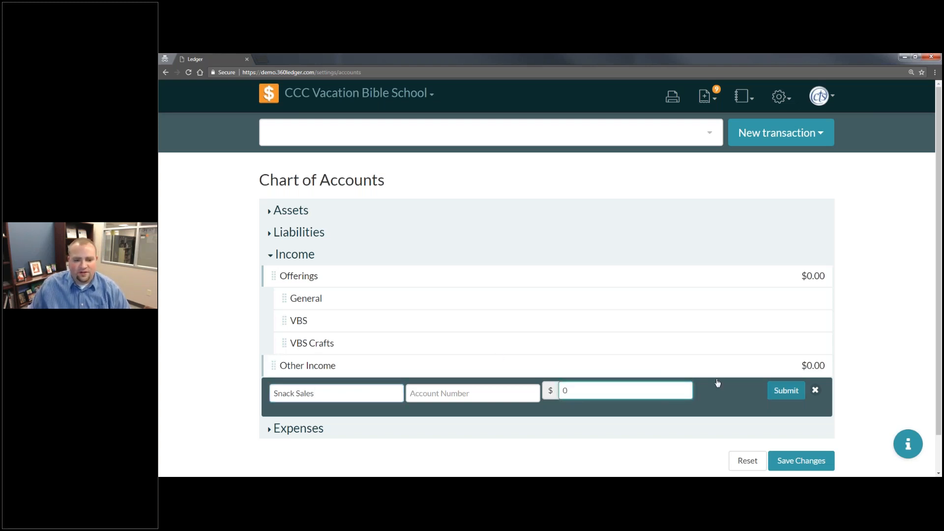
- Nest Snack Sales under the Other Income category, then save and confirm the chart of accounts changes
drag(319, 391, 353, 390)
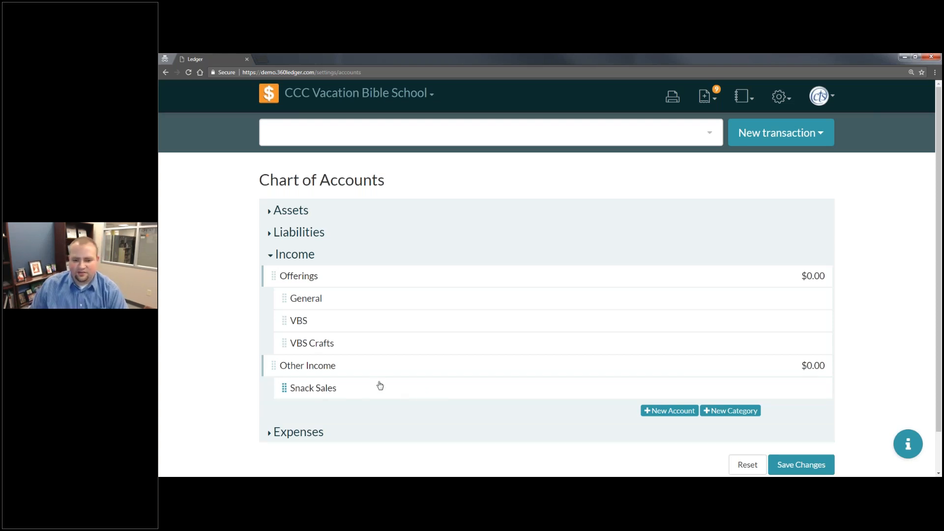
scroll(410, 398, down, 1)
click(801, 424)
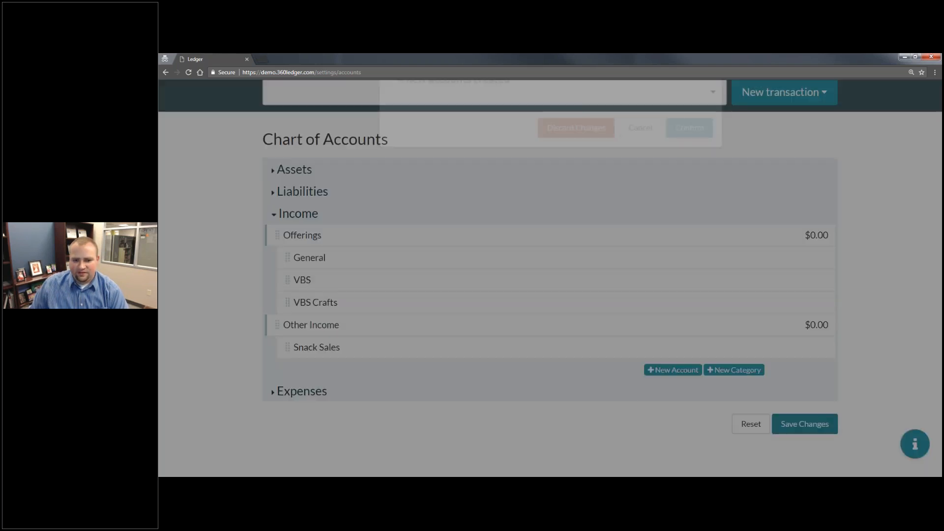
click(691, 266)
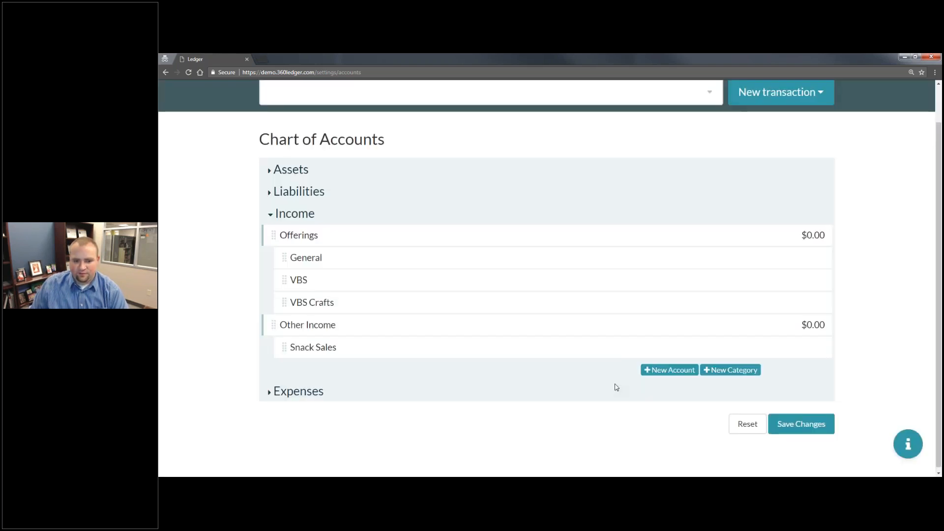
- Expand the Expenses section and add a category named VBS
click(327, 392)
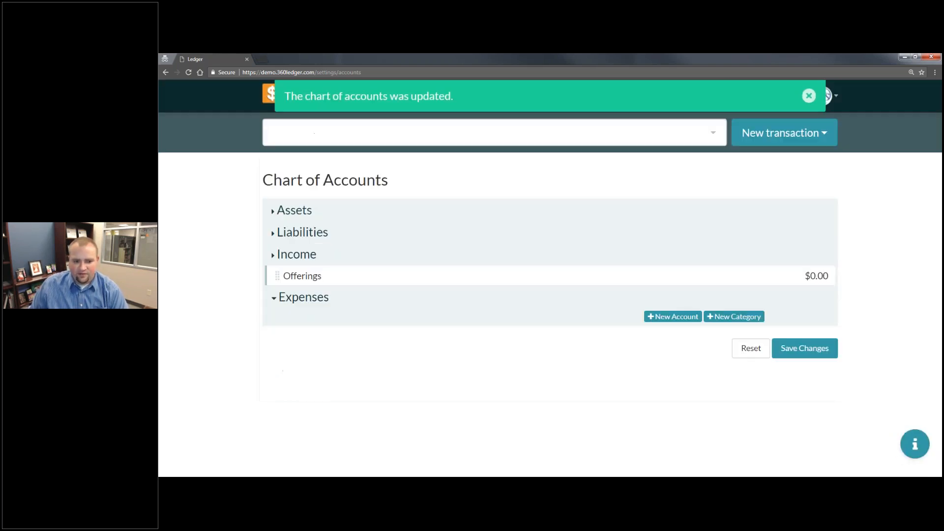
click(743, 300)
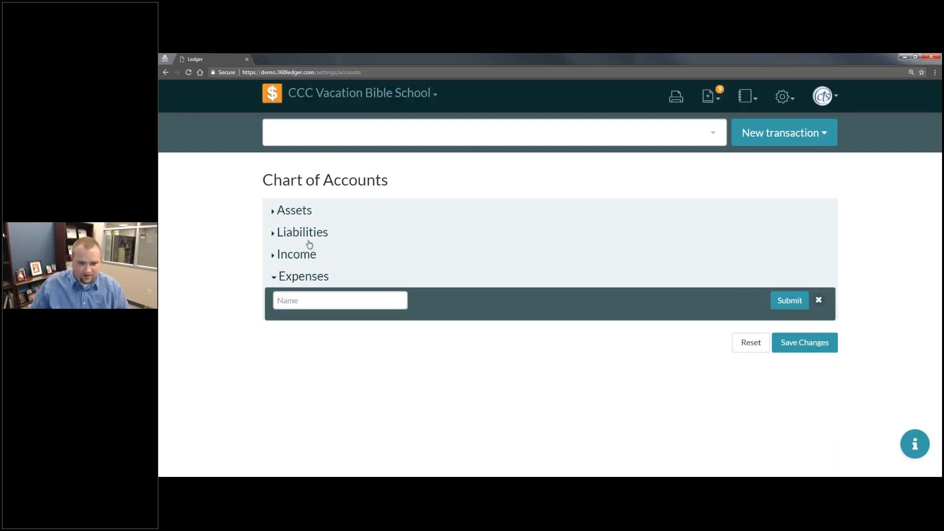
click(371, 305)
text(VBS)
key(Return)
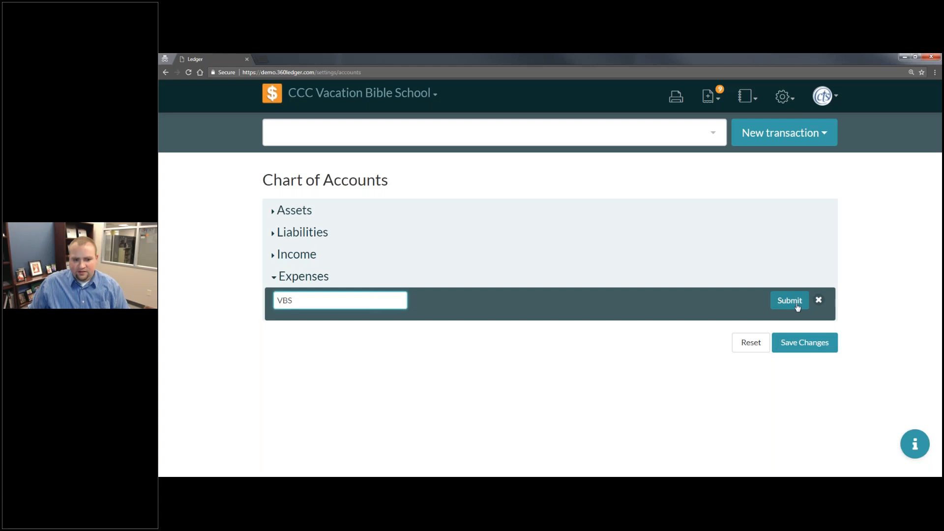
- Add an expense account named Starter Kit with an initial balance of $0
click(672, 321)
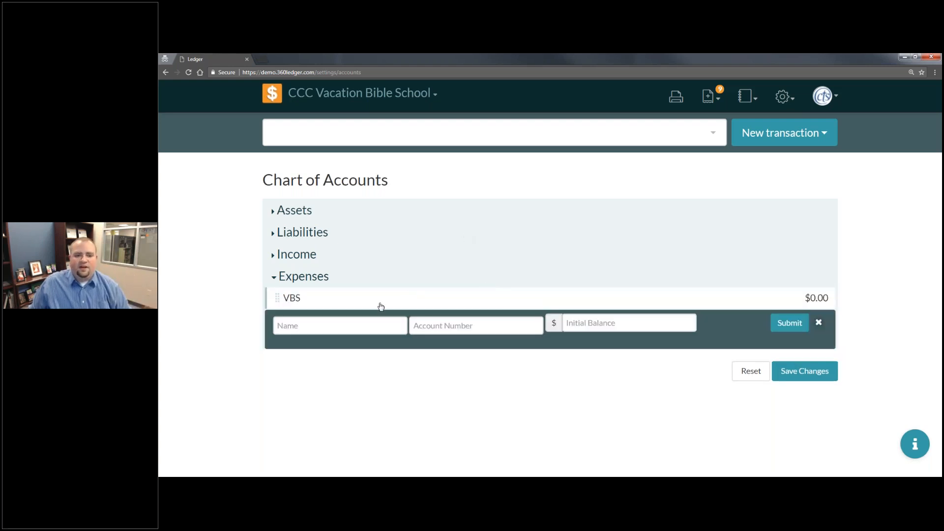
click(348, 324)
text(Starter)
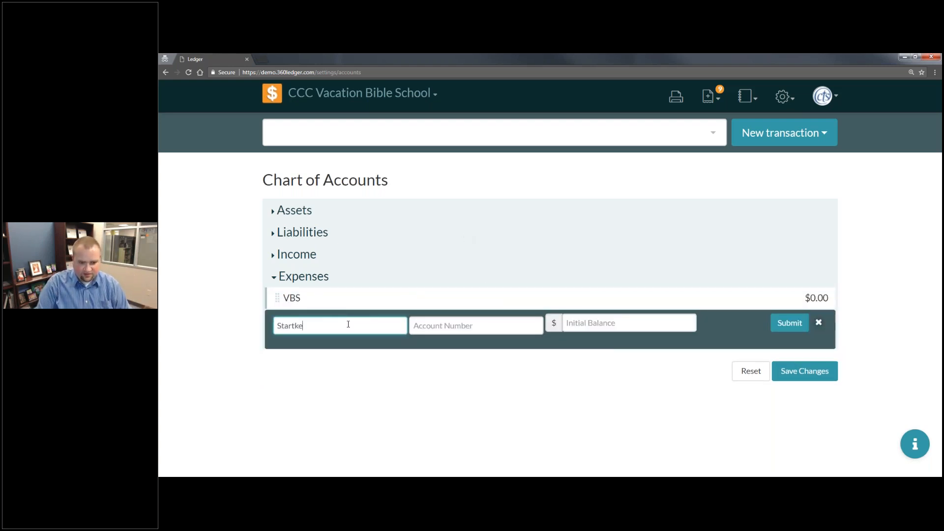
text( Kit)
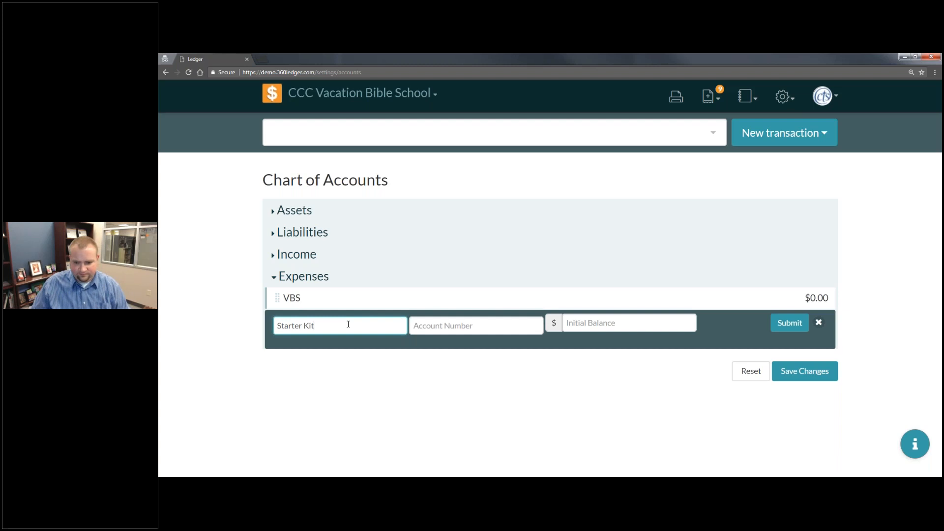
click(783, 324)
text(0)
click(789, 323)
- Add an expense account named Crafts with an initial balance of $0
click(675, 342)
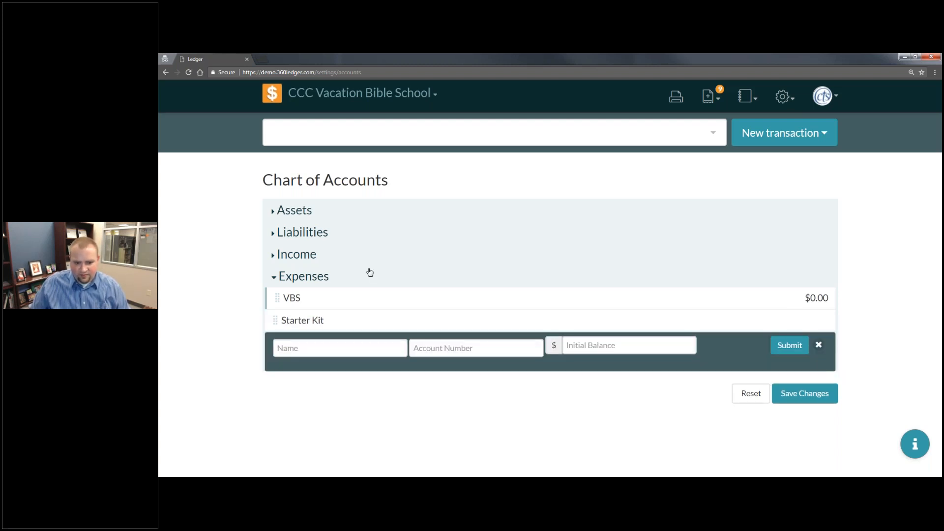
click(341, 346)
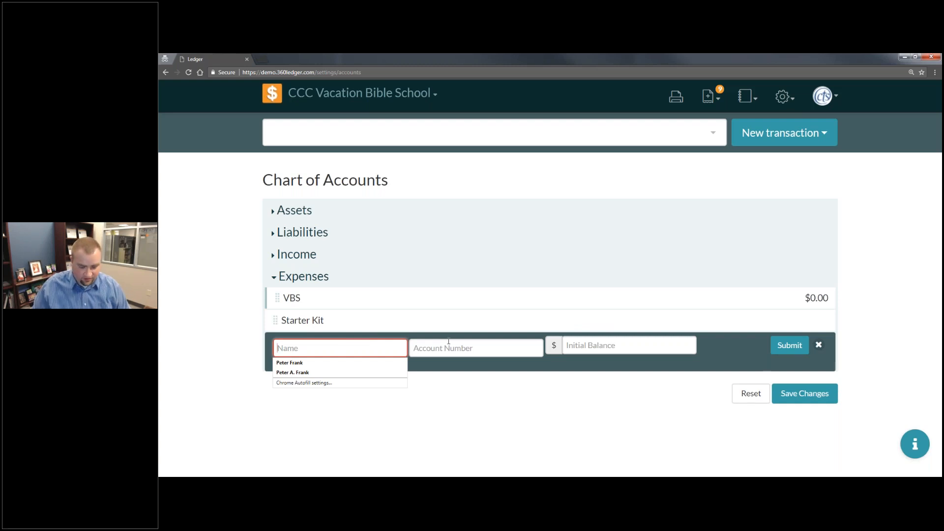
text(Crafts)
click(686, 342)
text(0)
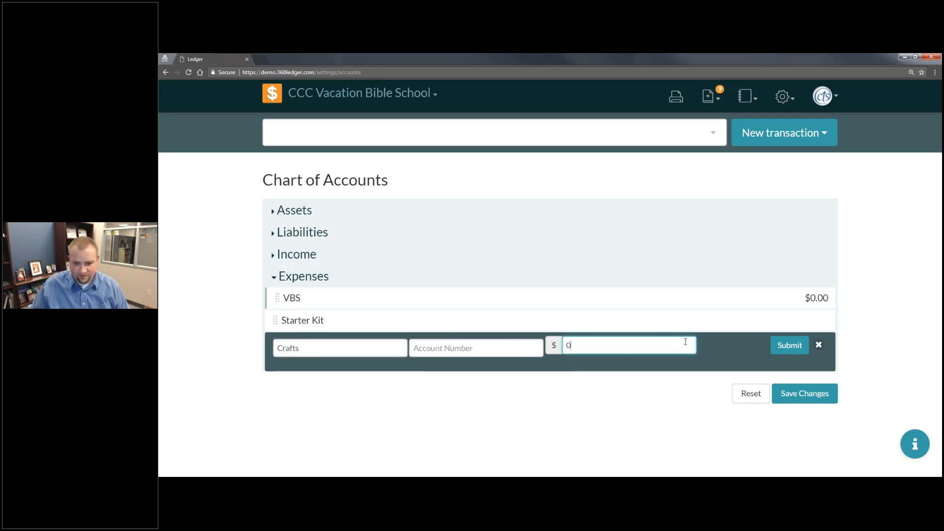
click(789, 345)
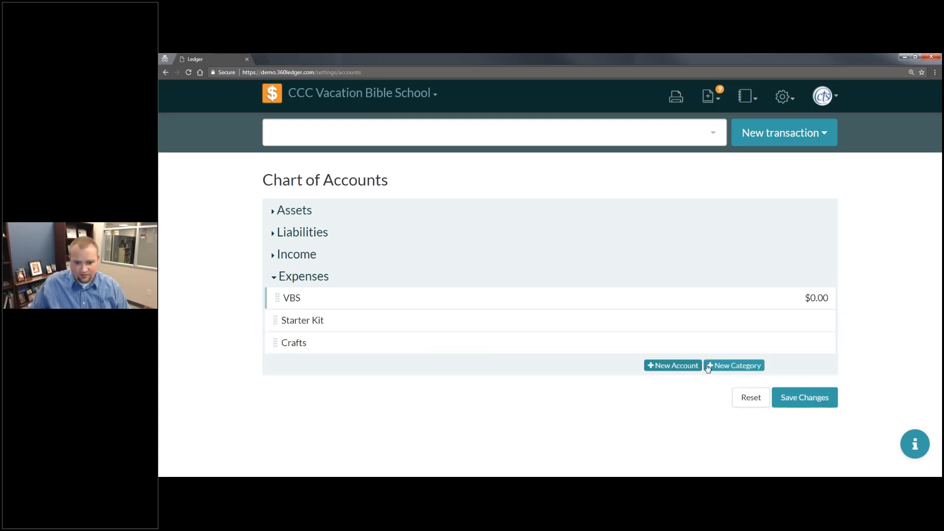
- Add an expense account named Snacks with an initial balance of $0
click(669, 366)
click(366, 370)
text(Snacks)
key(Tab)
key(Tab)
text(0)
click(800, 370)
- Nest Starter Kit, Crafts and Snacks under the VBS expense category, then save and confirm the changes
drag(275, 320, 288, 366)
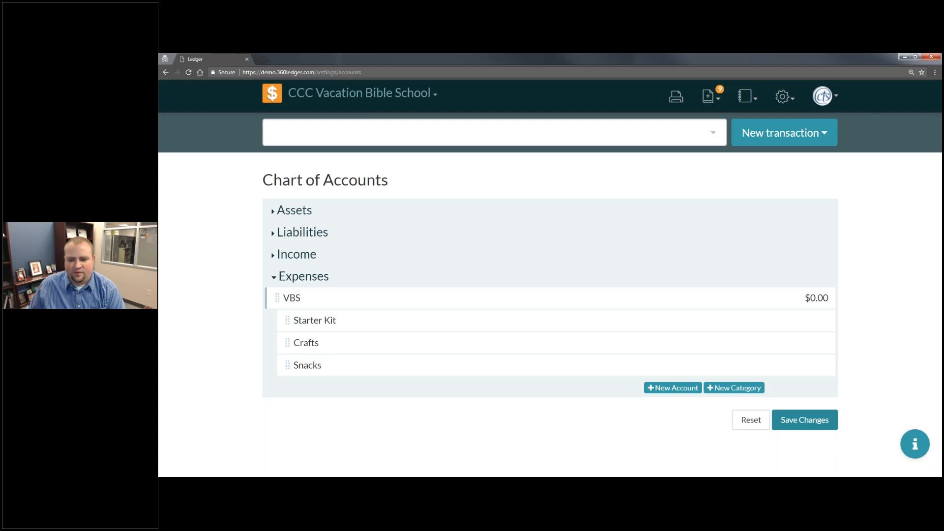
click(805, 420)
click(681, 267)
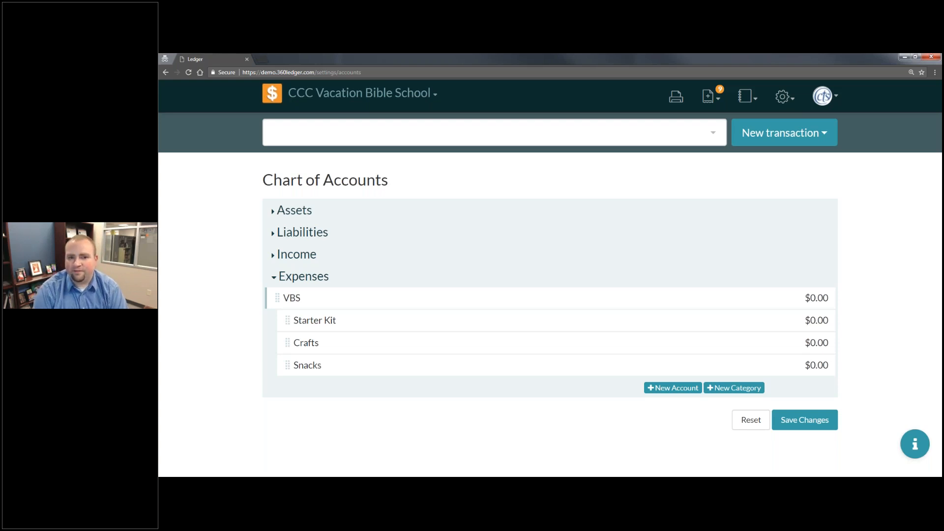
- Expand the Assets section and add a restricted fund named Mission Project to the Savings account
click(325, 219)
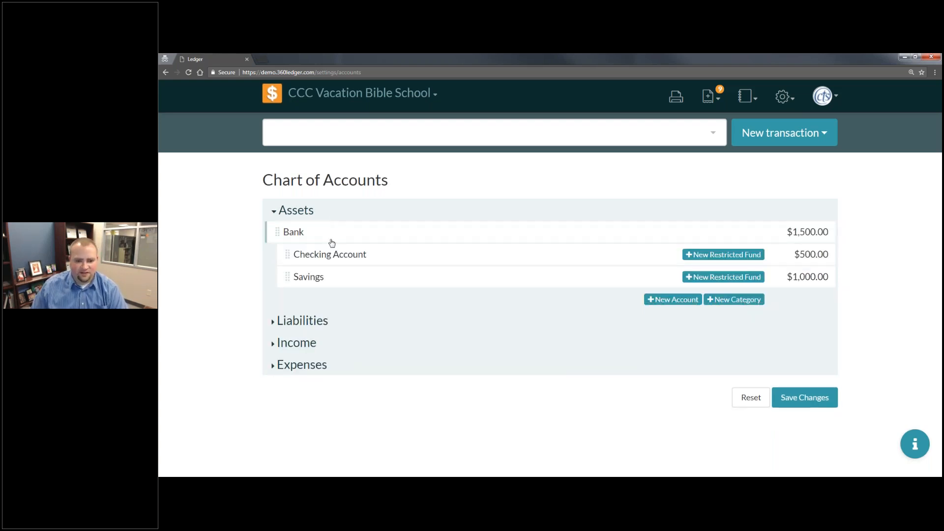
click(709, 276)
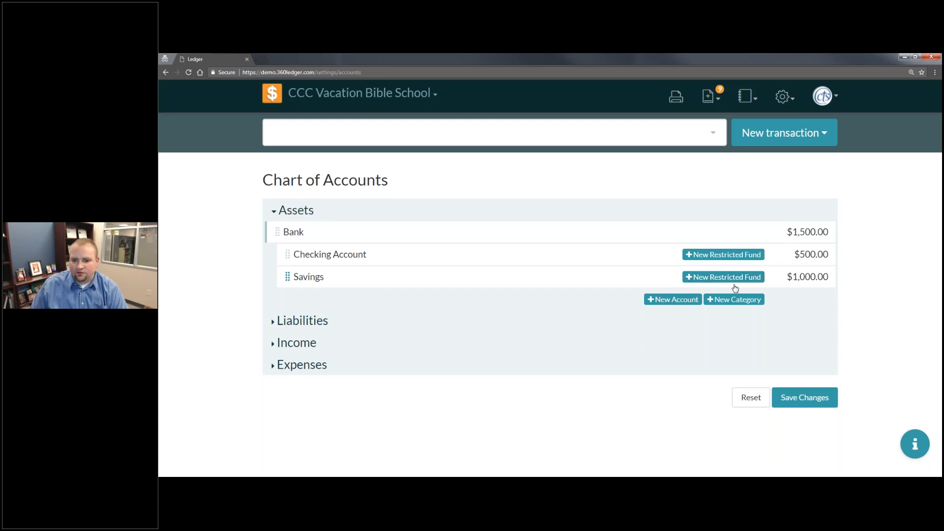
click(414, 322)
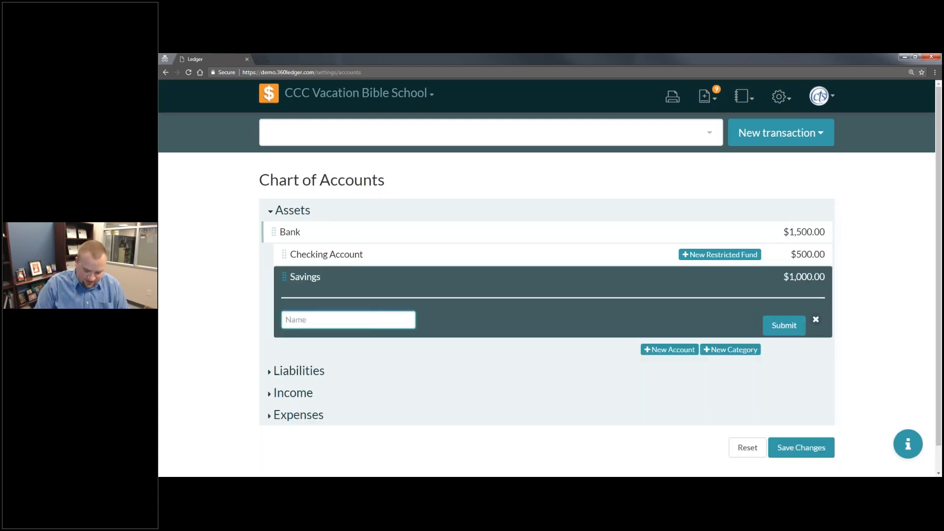
text(Mission Project)
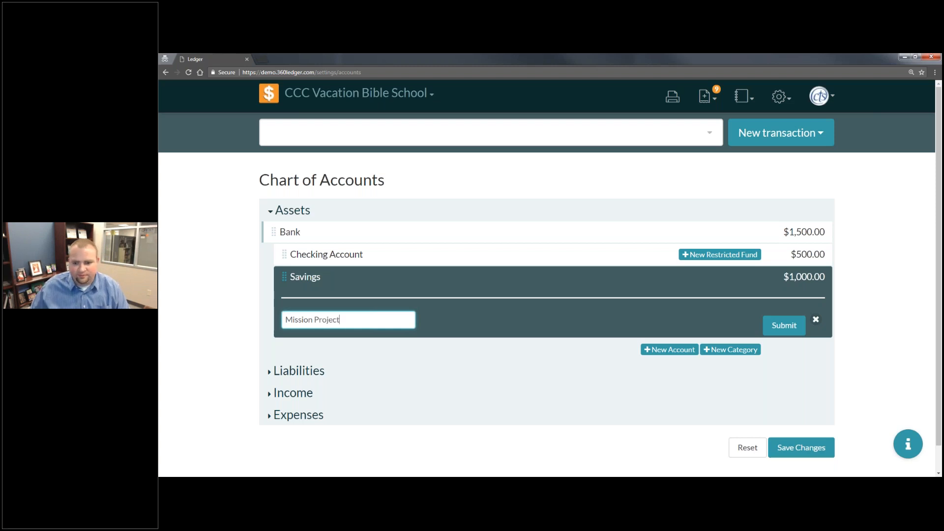
key(Return)
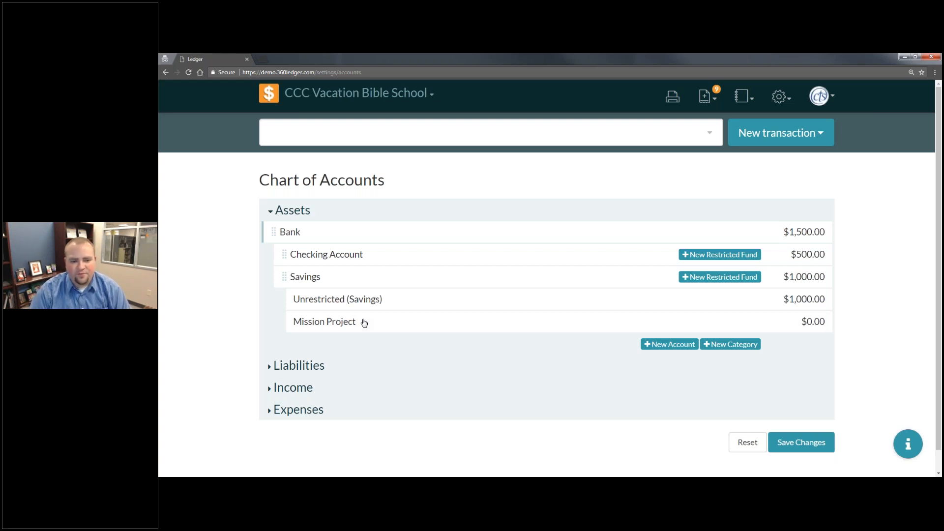
- Save and confirm the chart of accounts changes that add the Mission Project restricted fund
click(801, 443)
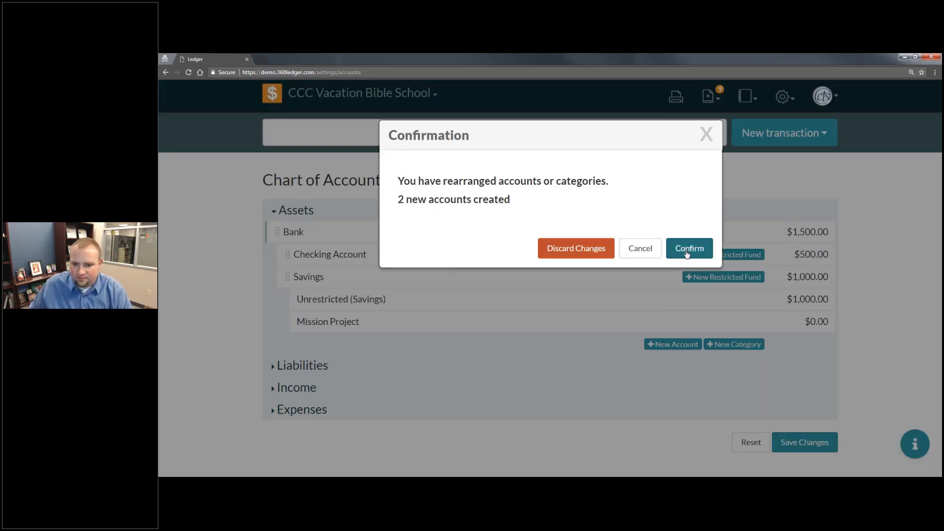
click(688, 250)
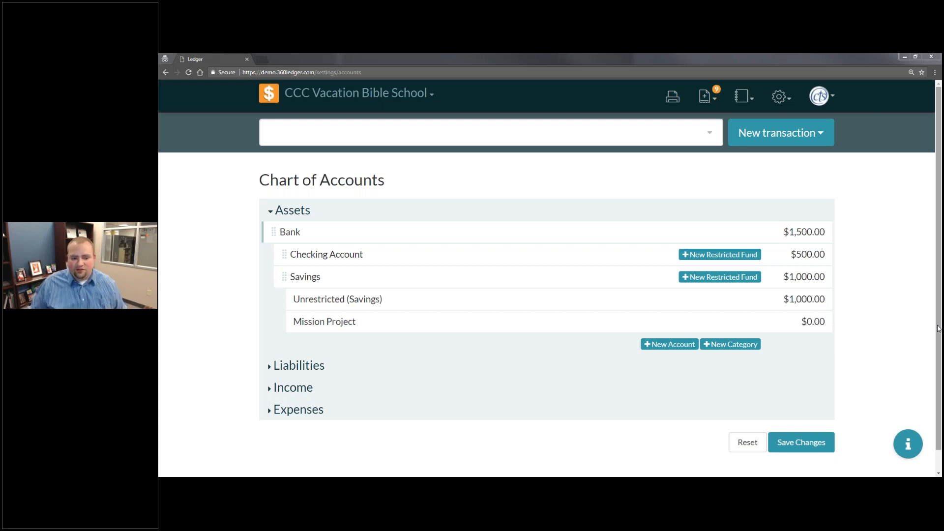
- Open the 2018 budgets for the book with all twelve months in view
click(778, 97)
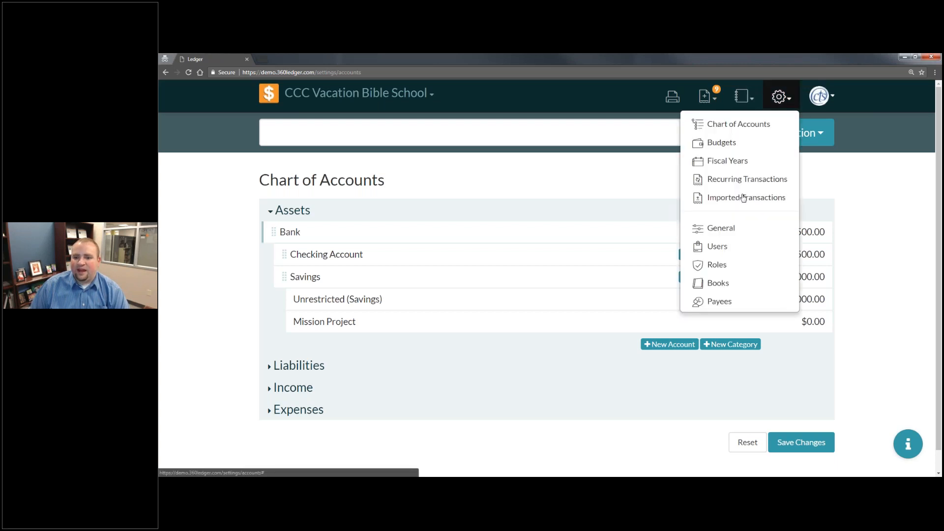
click(737, 141)
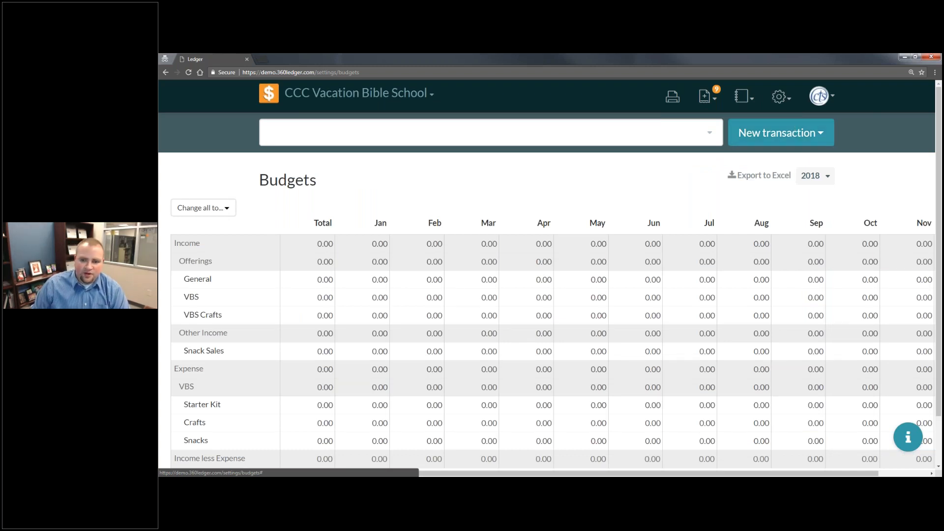
scroll(644, 239, down, 2)
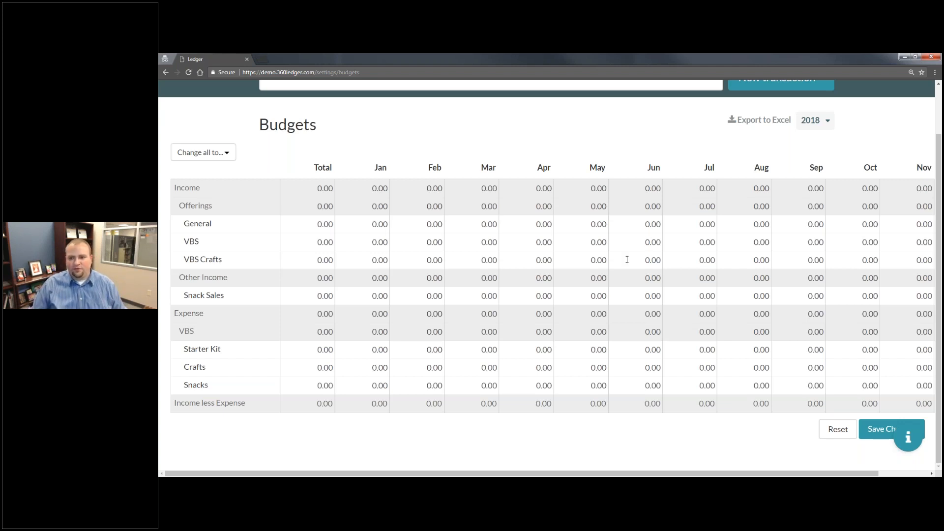
key(ctrl+minus)
key(ctrl+minus)
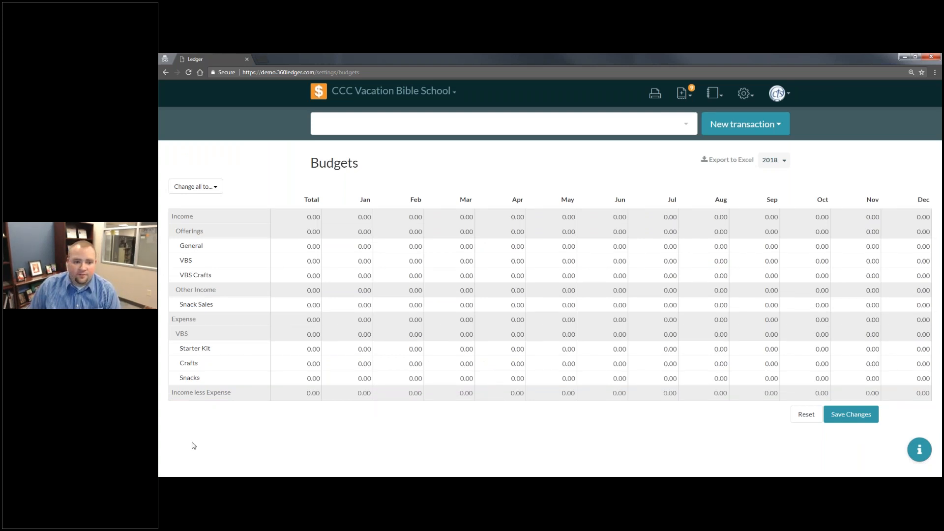
- Budget 25 for General offerings in each month from January through April
click(314, 261)
click(315, 296)
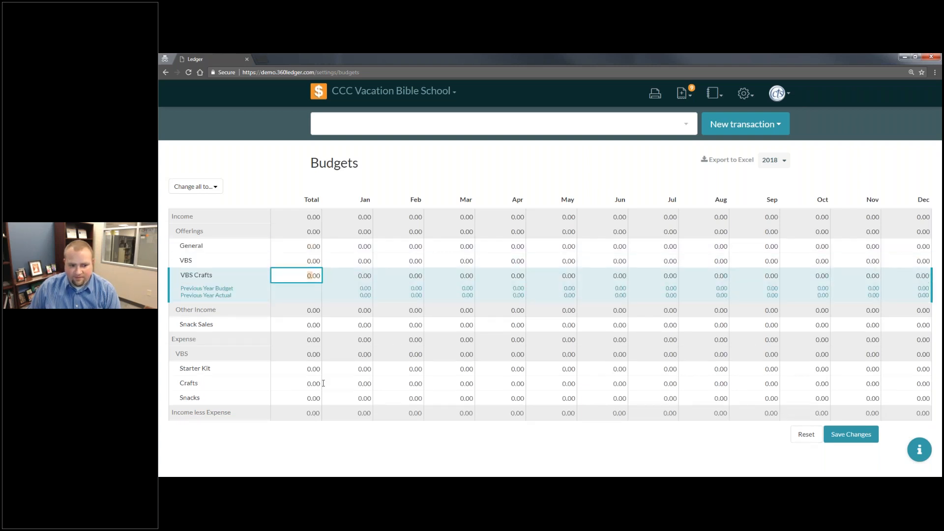
click(310, 246)
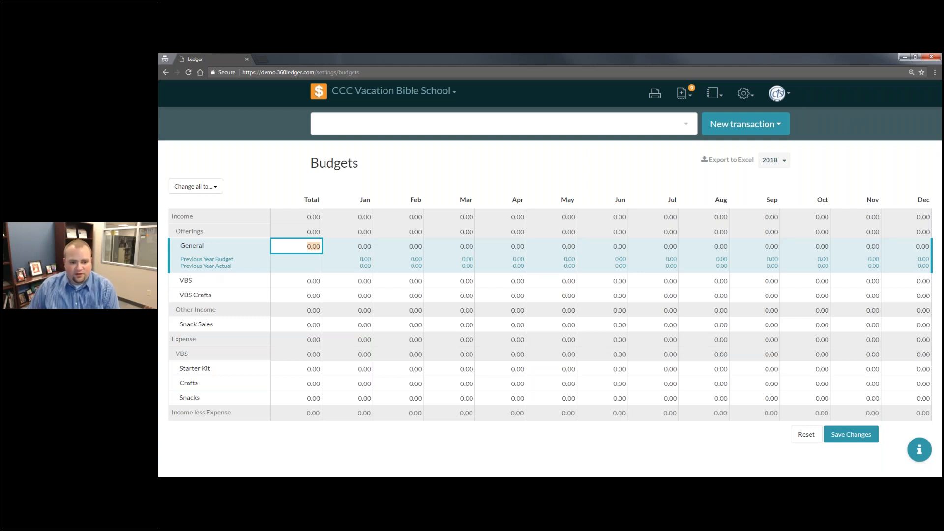
click(368, 245)
text(25)
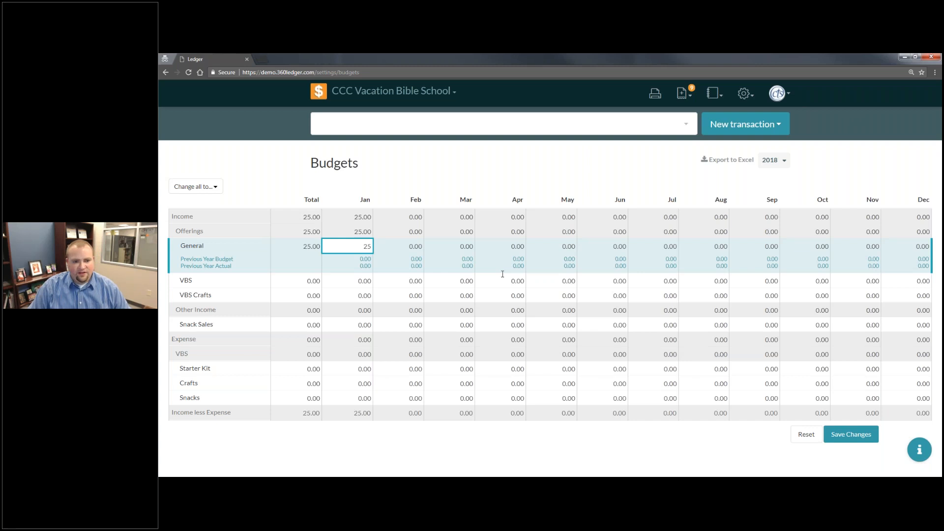
key(Tab)
text(25)
key(Tab)
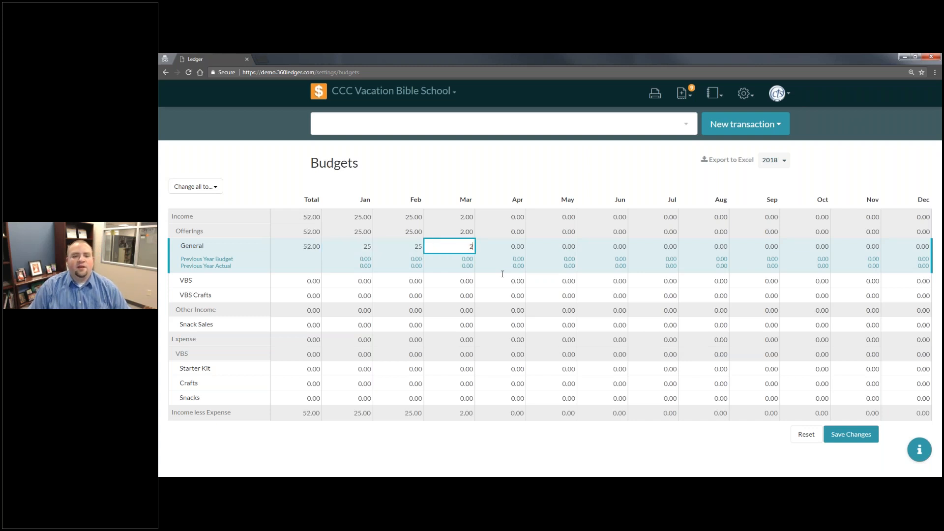
text(25)
key(Tab)
text(25)
key(Tab)
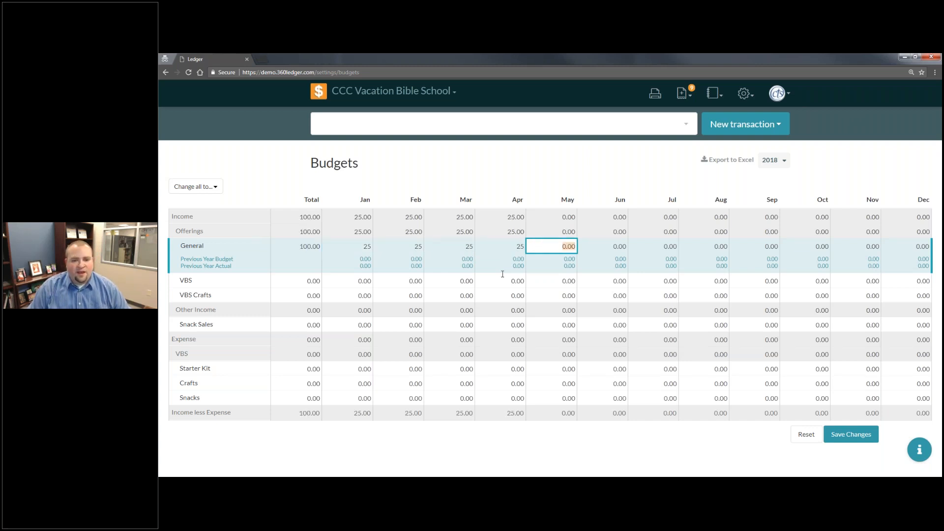
- Set the yearly total budget for General offerings to 400
click(317, 246)
text(400)
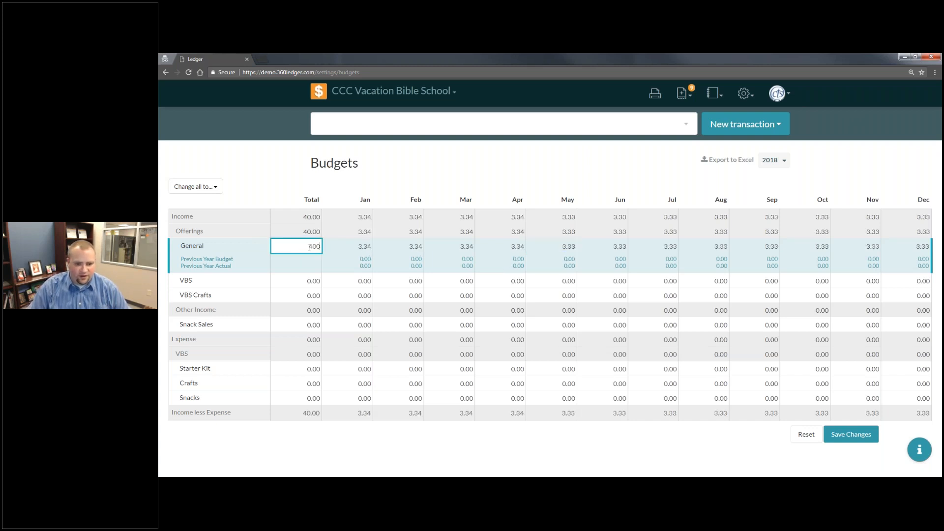
key(Tab)
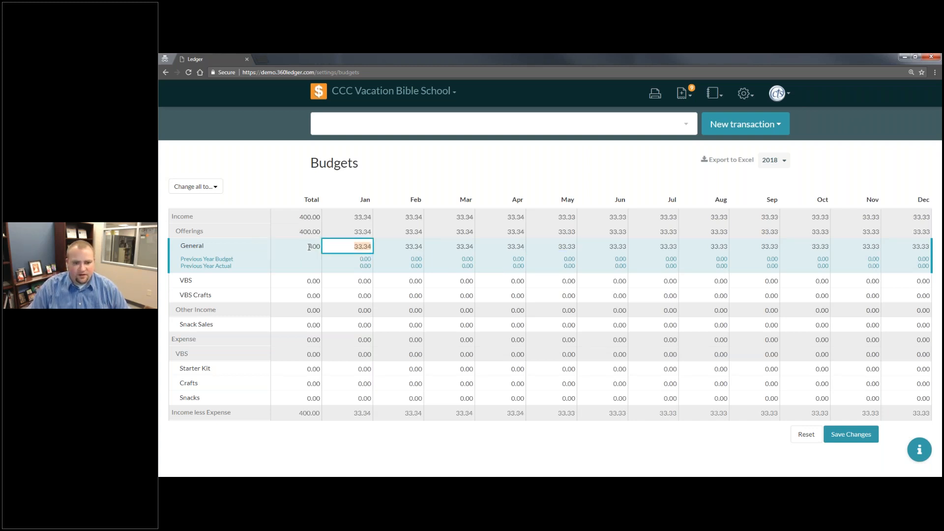
- Set the General offerings yearly total to 300, spread evenly across the months
click(309, 247)
text(300)
key(Tab)
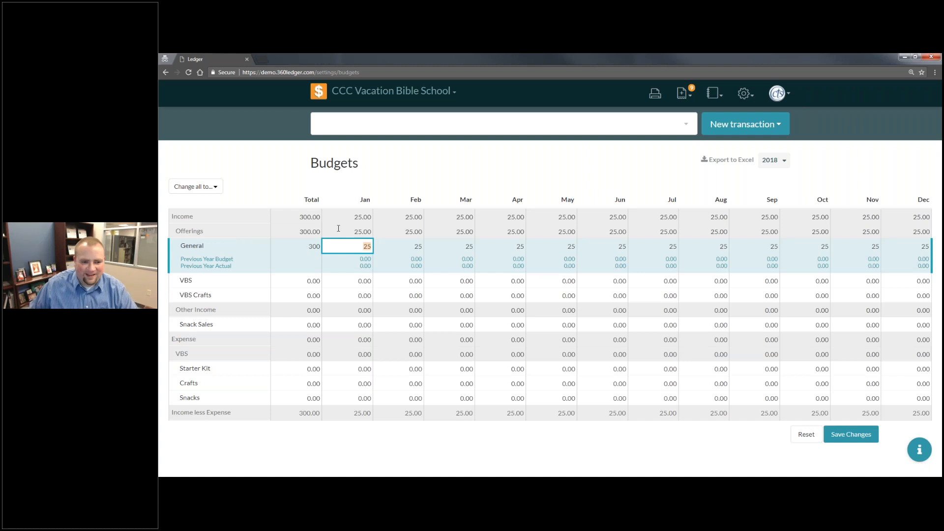
- Budget VBS offerings at 500 for March and 1000 each for April and May
click(294, 281)
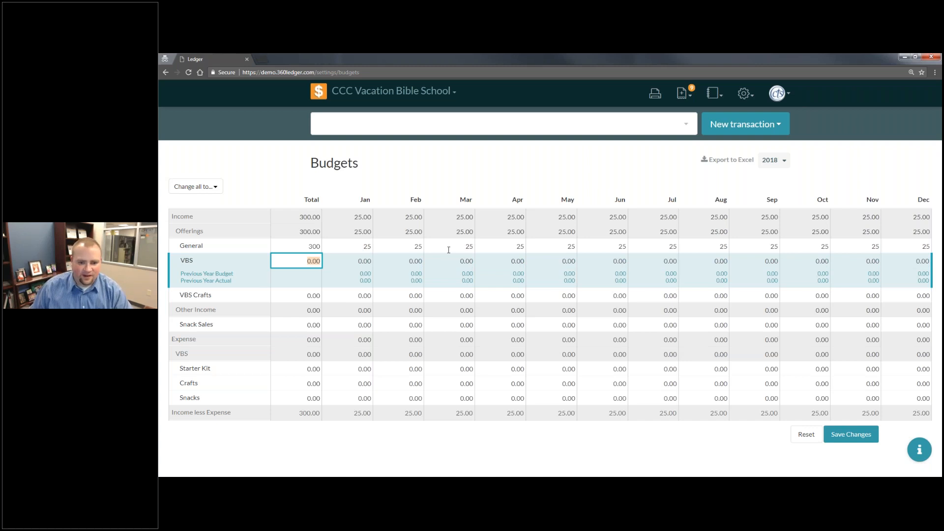
click(429, 268)
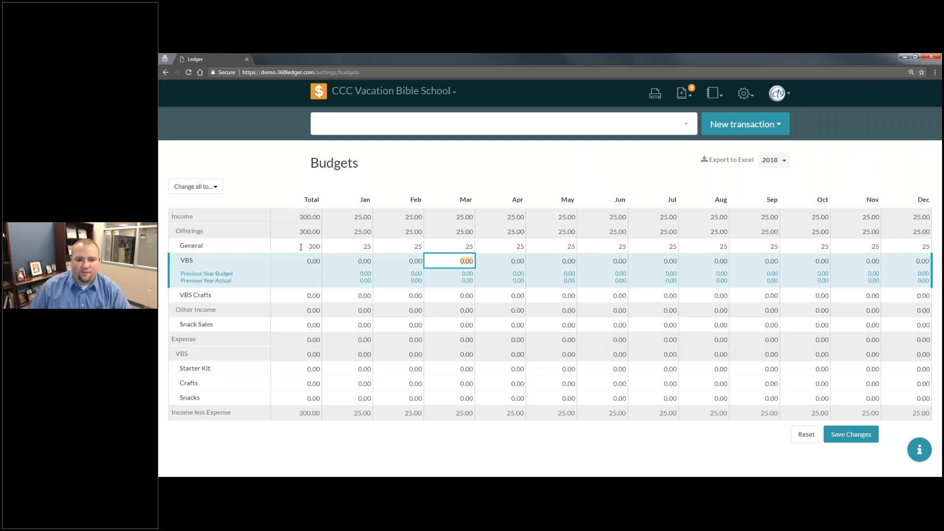
text(5001000)
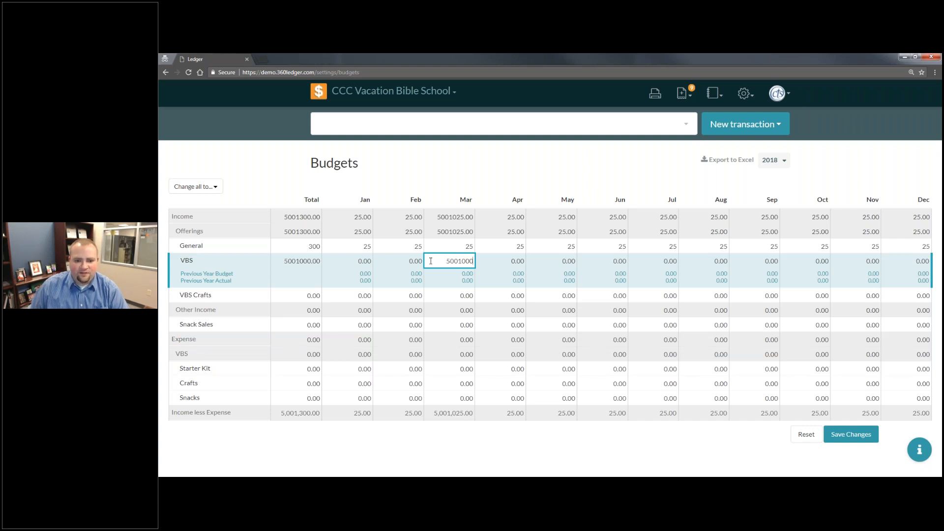
key(ctrl+a)
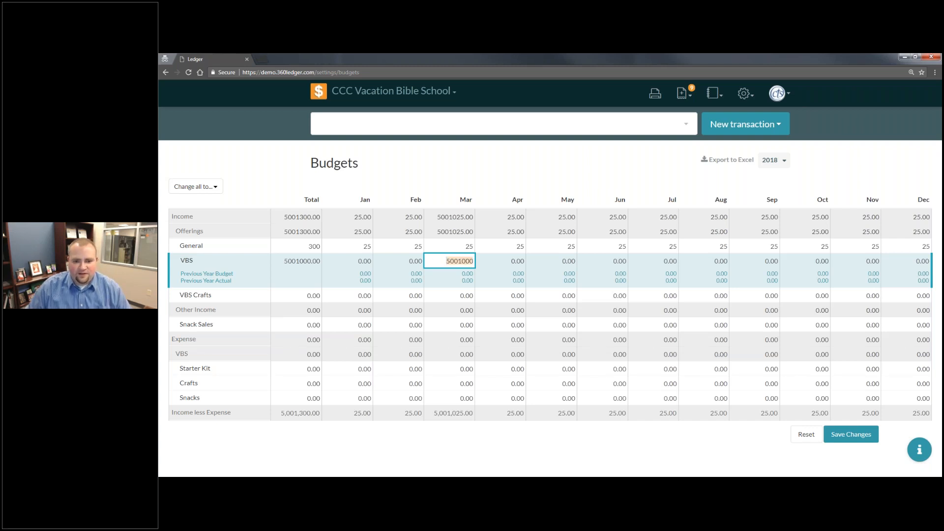
text(500)
key(Tab)
text(1000)
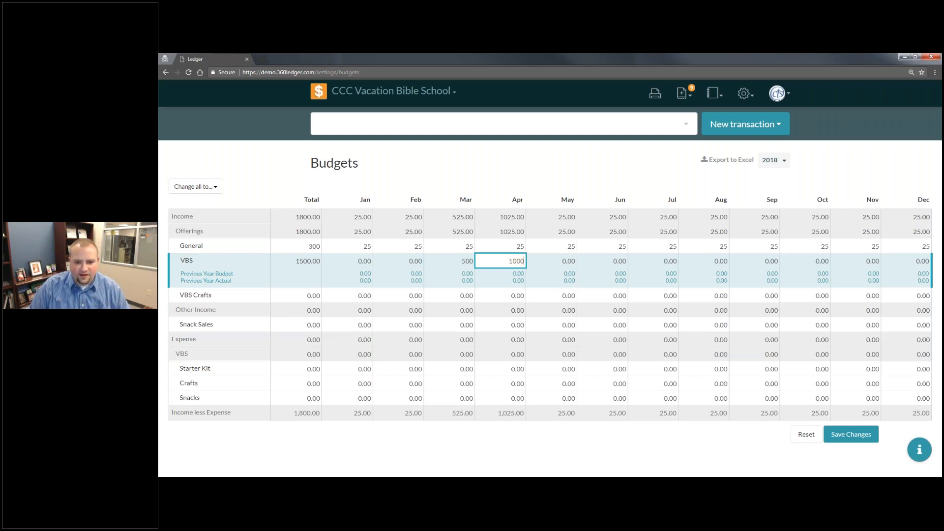
key(Tab)
text(1000)
key(Tab)
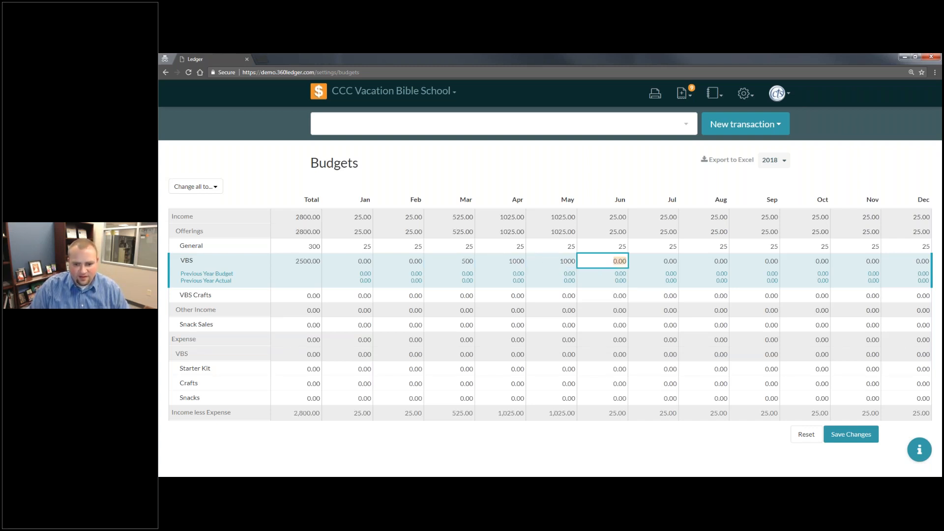
- Budget VBS offerings at 2500 for June and 500 for July
text(2500)
key(Tab)
text(500)
key(Tab)
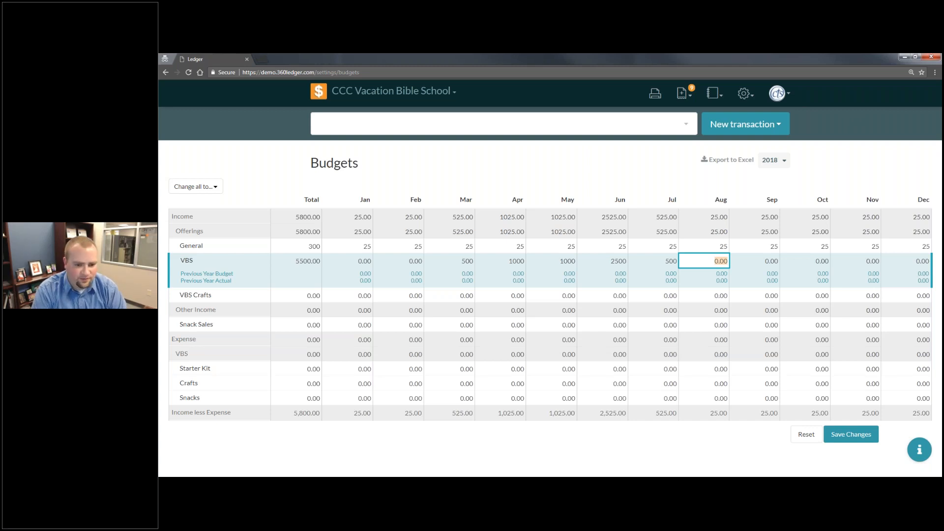
- Set the April budget for VBS Crafts income to 150
click(520, 299)
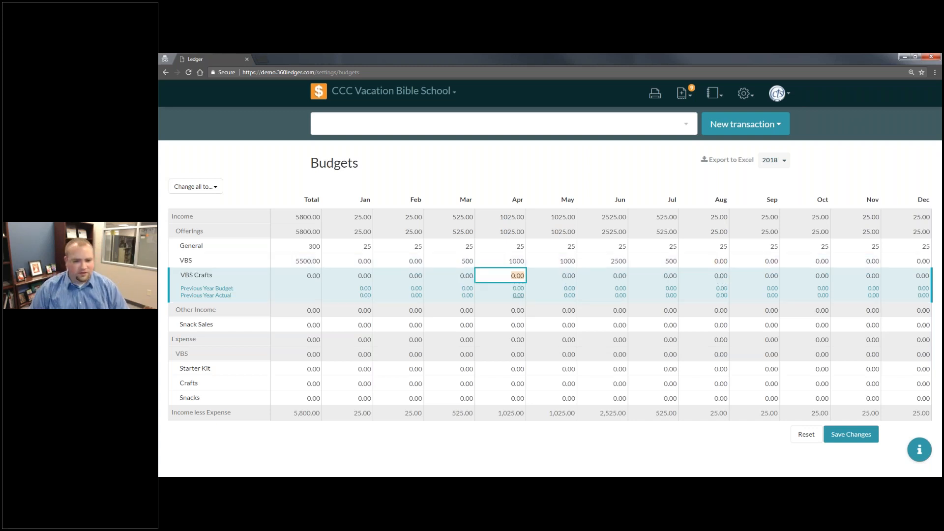
text(150)
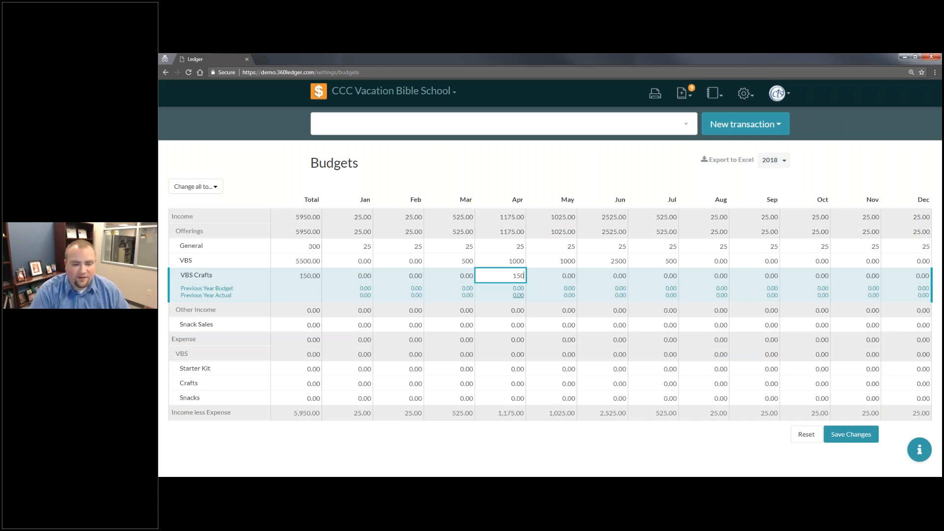
key(Tab)
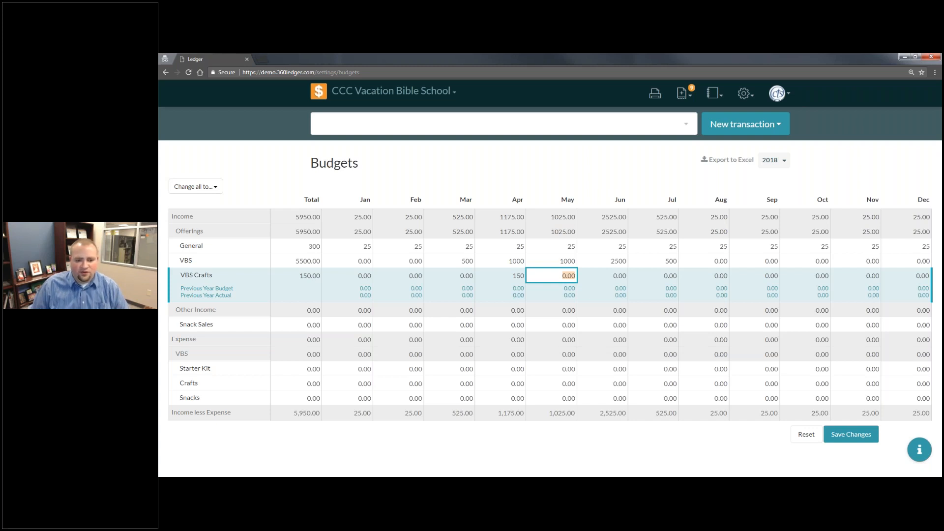
- Set the January budget for the Starter Kit expense to 250
click(449, 378)
click(357, 349)
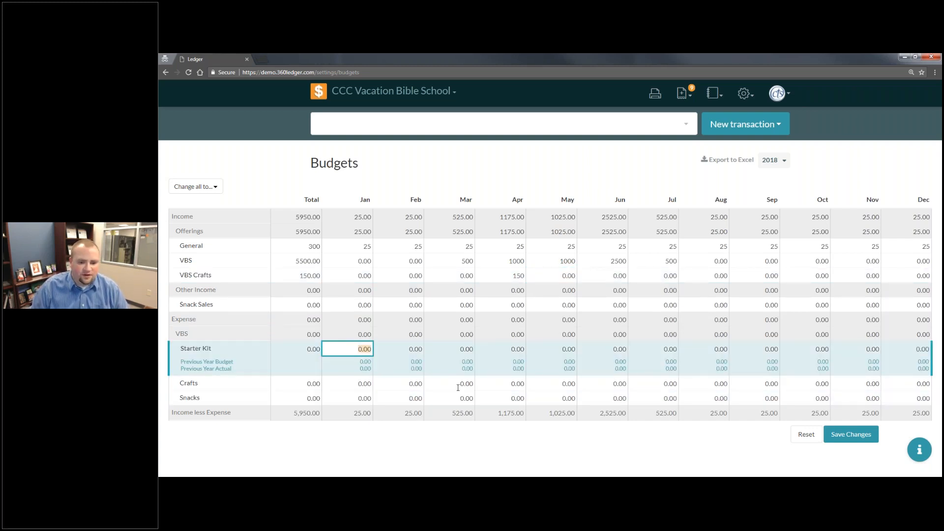
text(250)
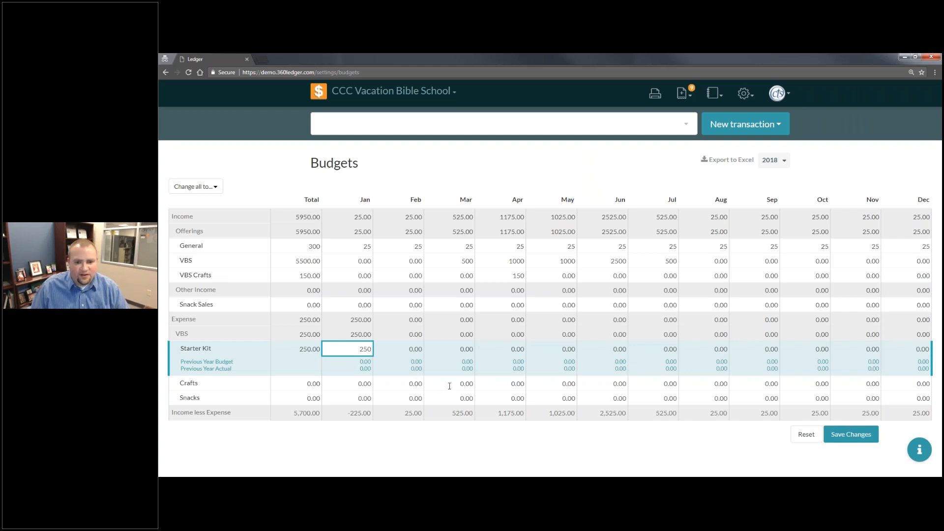
- Set the May budget for the Crafts expense to 150
click(449, 386)
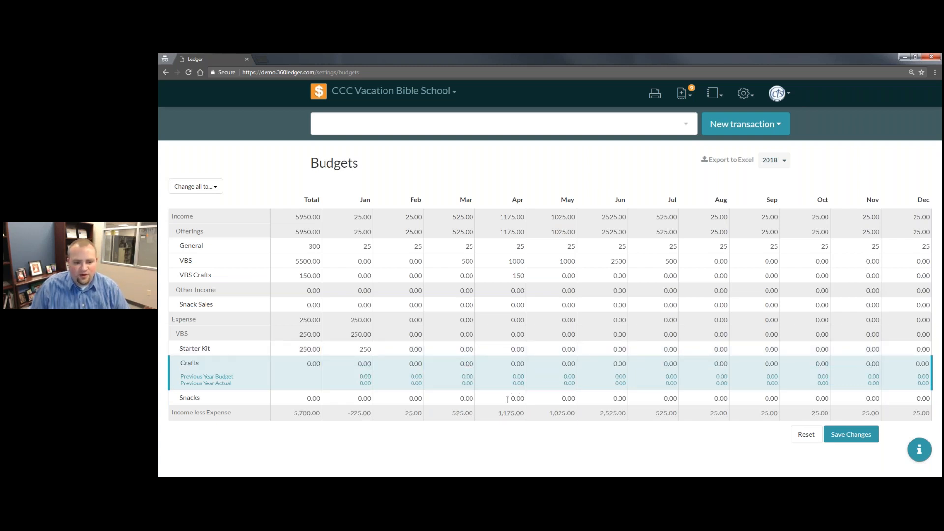
click(569, 363)
text(150)
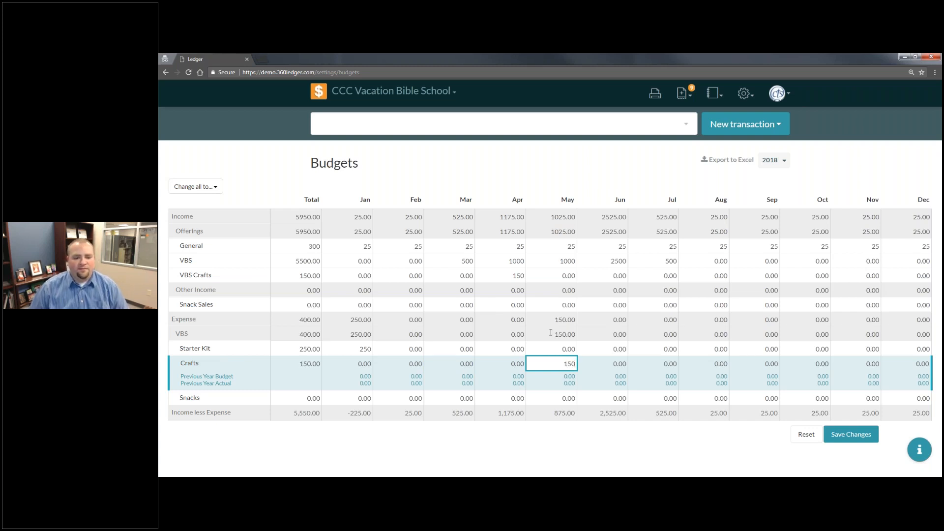
key(Tab)
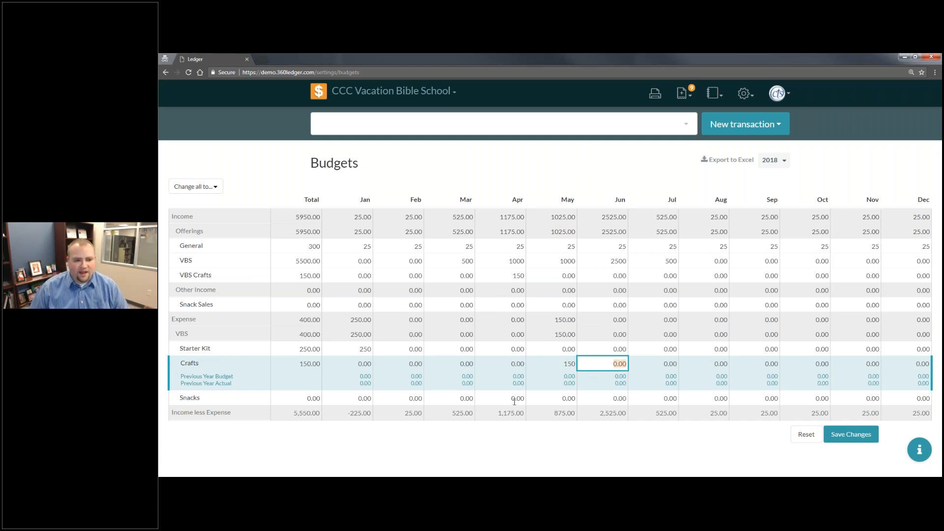
- Budget 100 for the Snacks expense in each of January, February and March
click(333, 401)
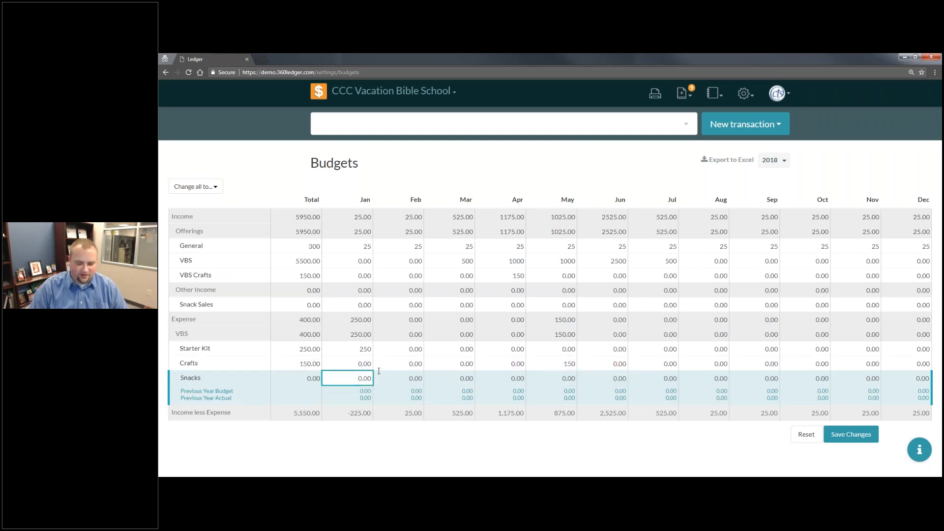
text(1000)
key(Tab)
text(100)
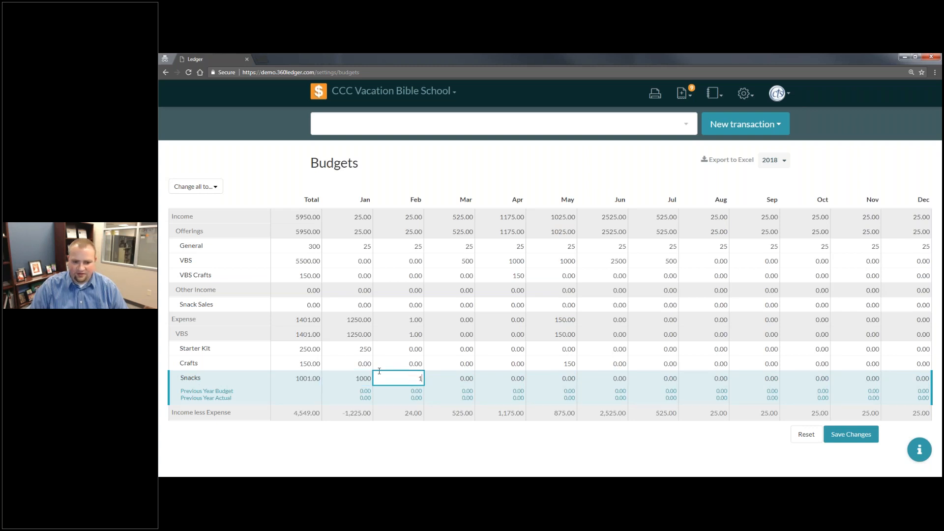
key(Tab)
text(100)
key(shift+Tab)
key(shift+Tab)
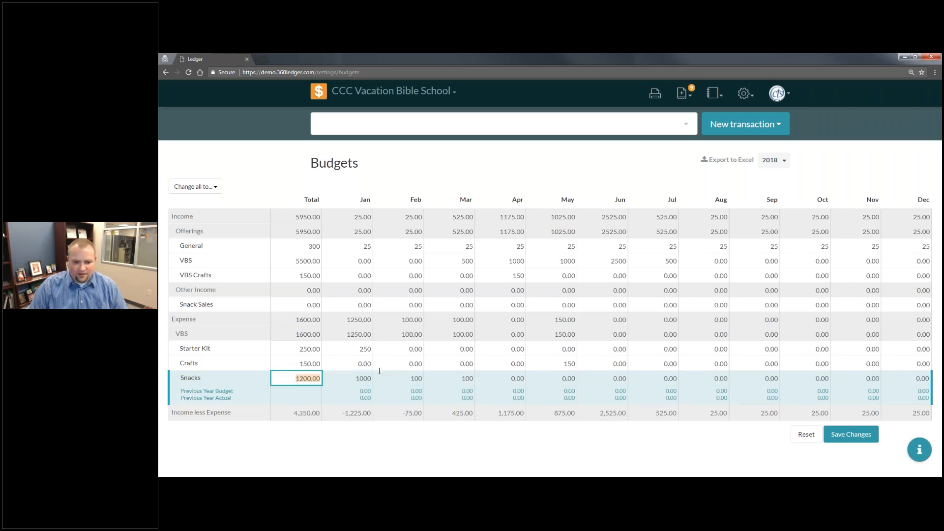
text(100)
key(Tab)
key(Tab)
key(Tab)
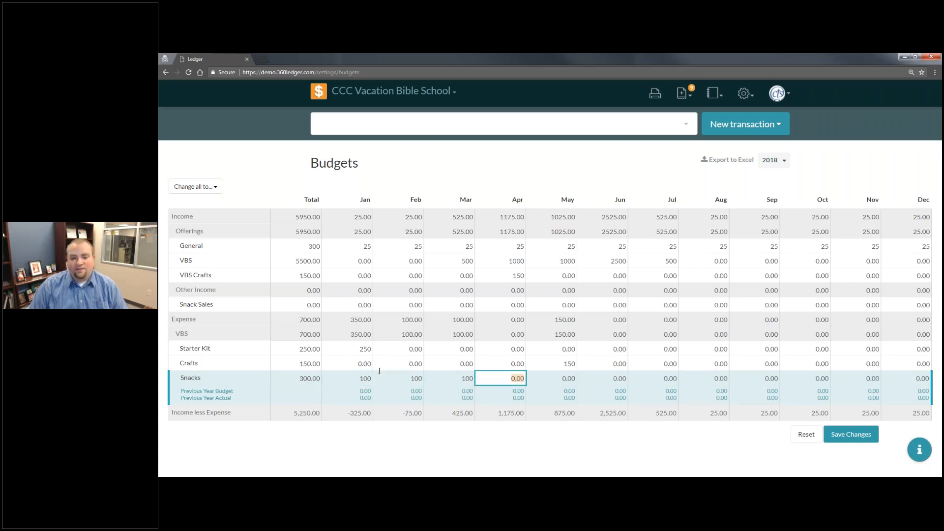
- Budget 100 for the Snacks expense in each month from April through July
text(100)
key(Tab)
text(1000)
key(Tab)
text(100)
key(shift+Tab)
key(shift+Tab)
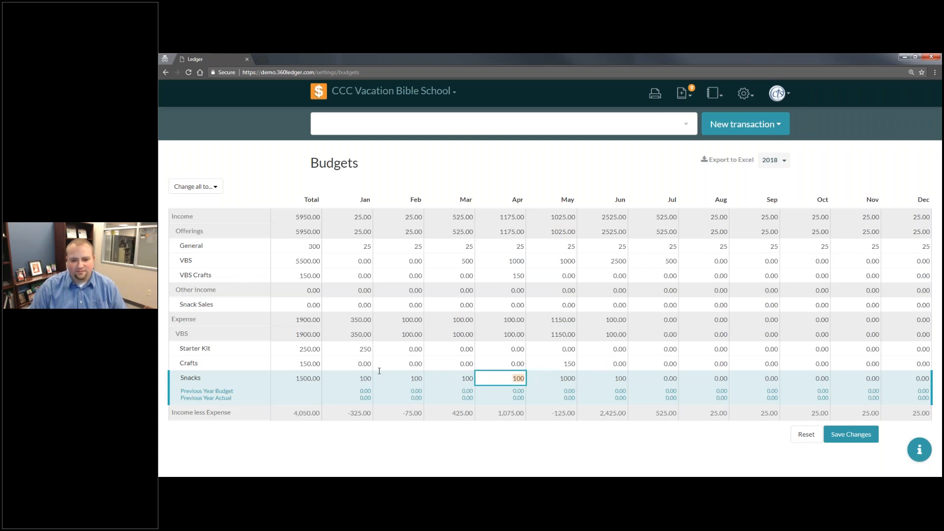
key(Tab)
text(100)
key(Tab)
key(Tab)
text(100)
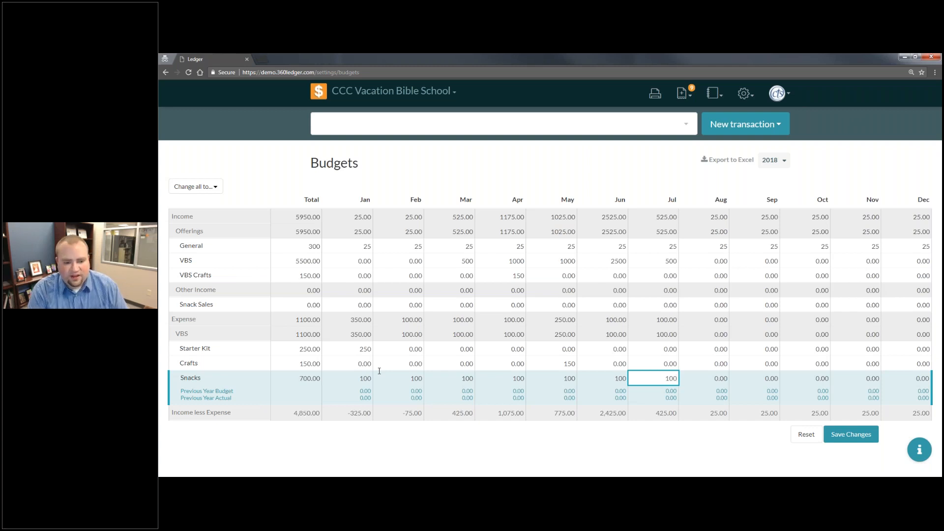
- Save the 2018 budget changes and dismiss the update notice
key(Tab)
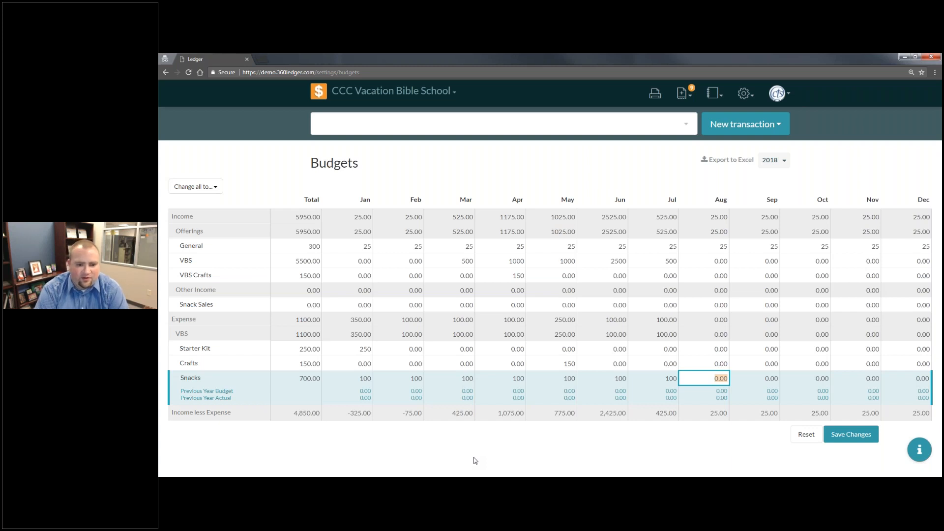
click(867, 436)
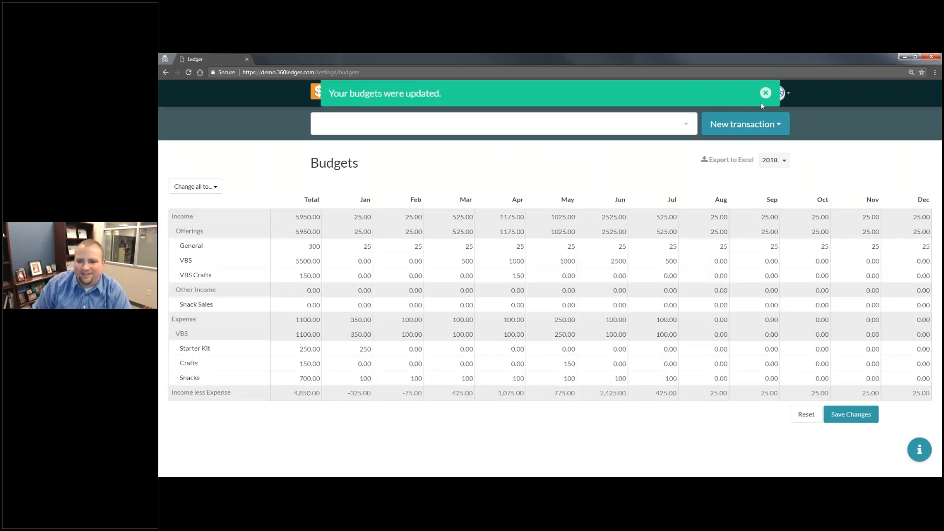
click(765, 93)
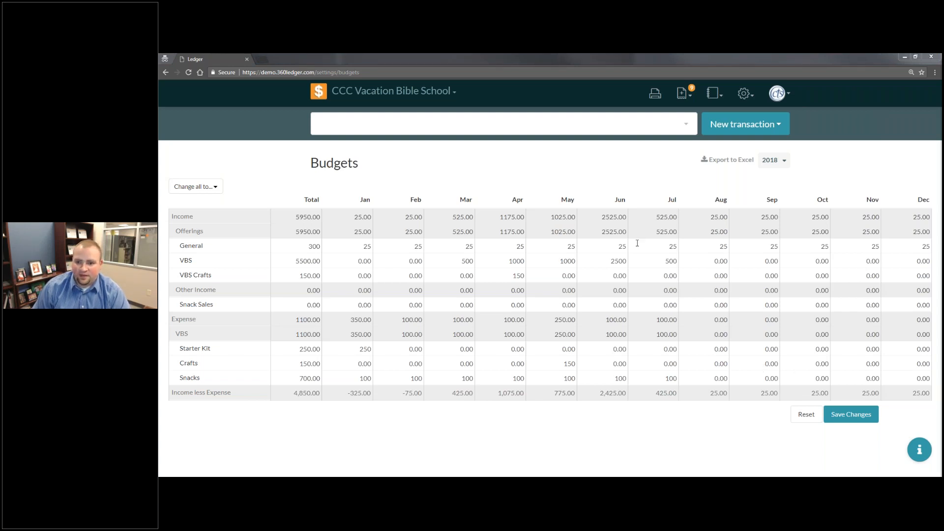
- Return to the book's Home overview and view the initial balance journal entry for Unrestricted (Savings), enlarging the page, and close the entry
click(320, 94)
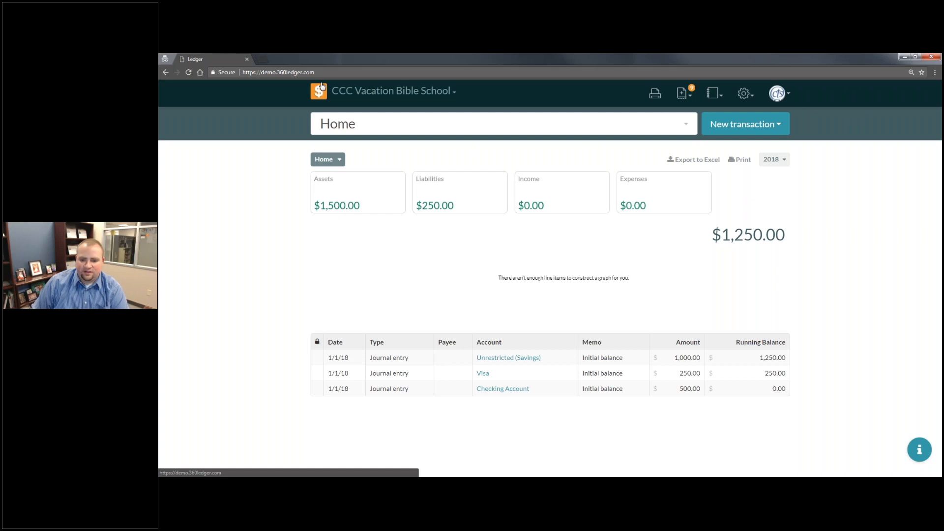
click(598, 361)
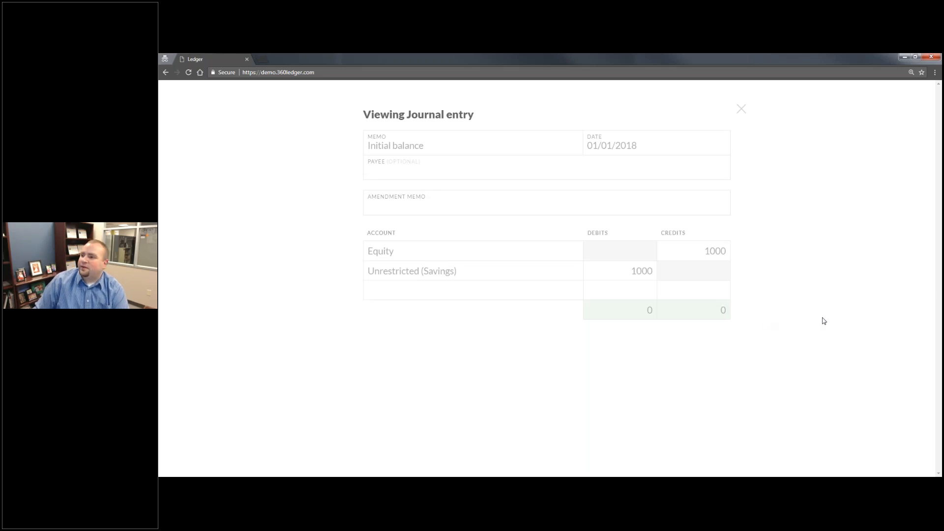
key(ctrl+plus)
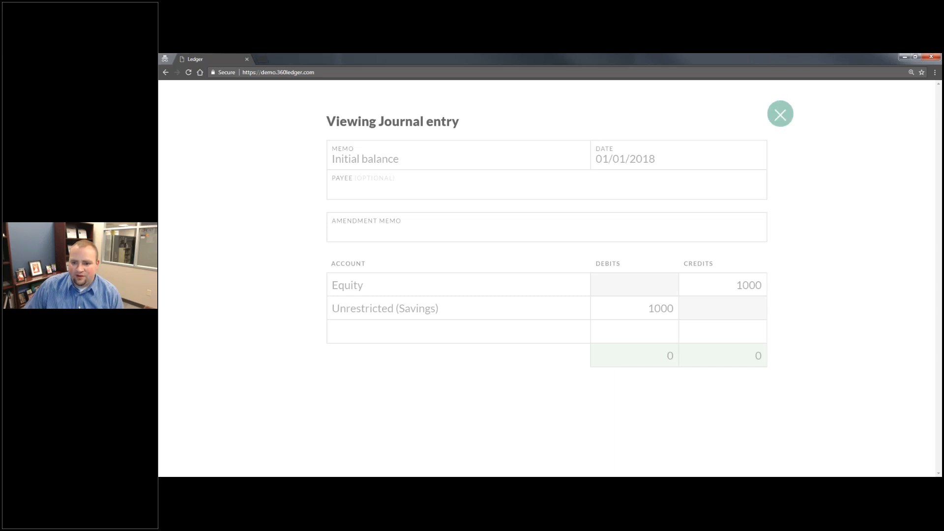
click(780, 114)
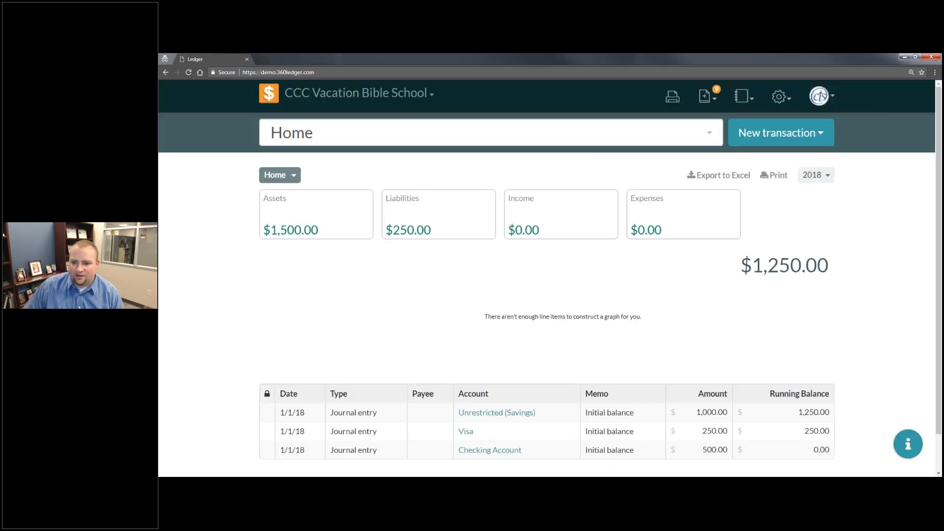
- Start a new journal entry transaction in the Vacation Bible School book
click(812, 137)
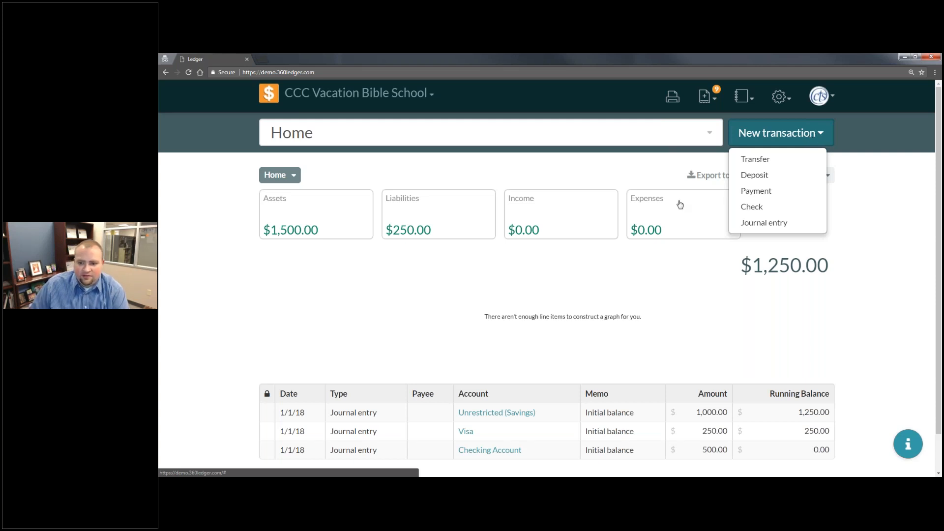
click(760, 224)
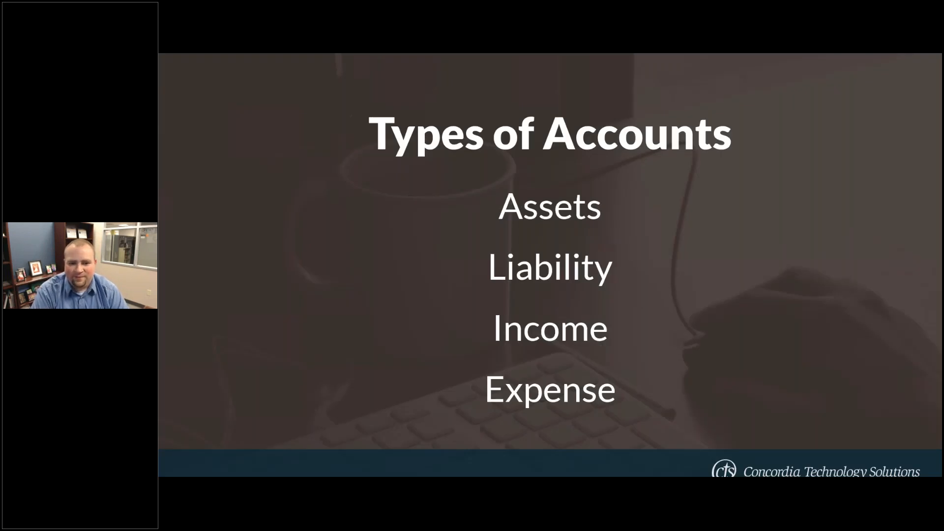
key(Right)
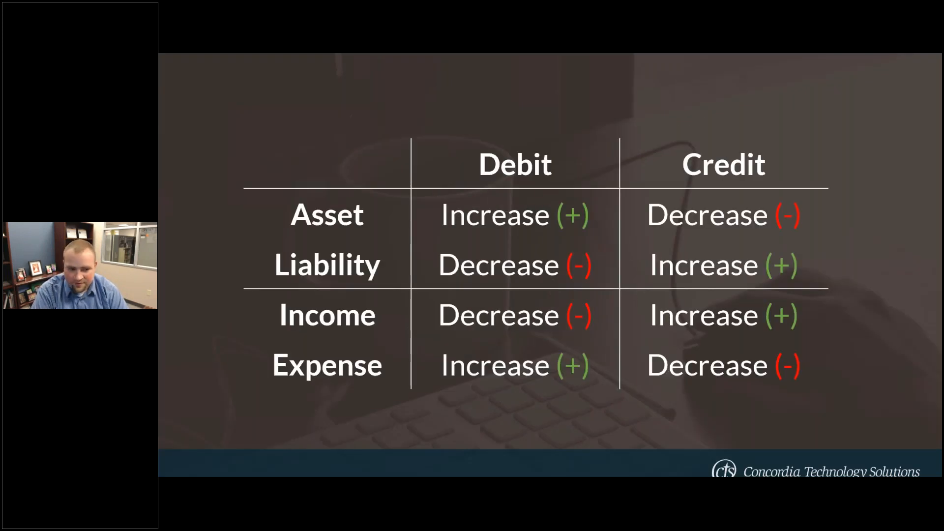
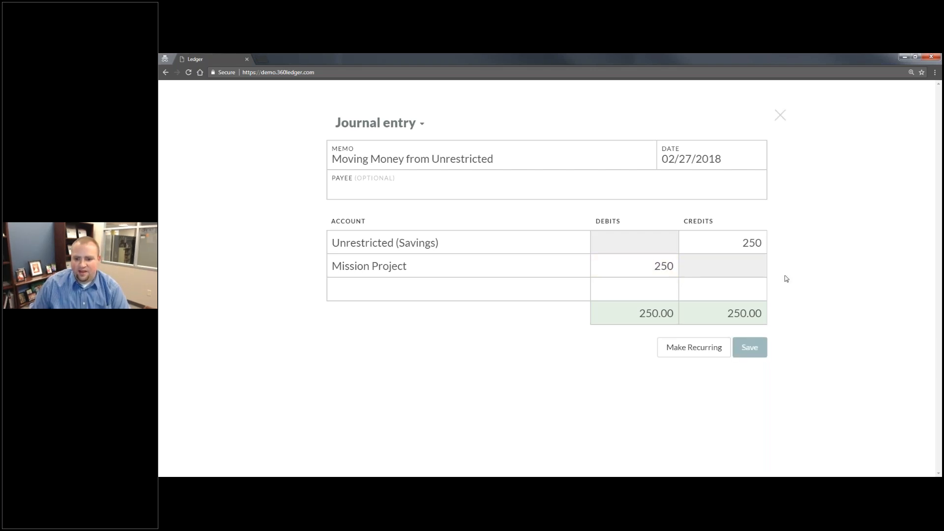
- Close the journal entry and open the Savings account under the Bank assets
click(781, 115)
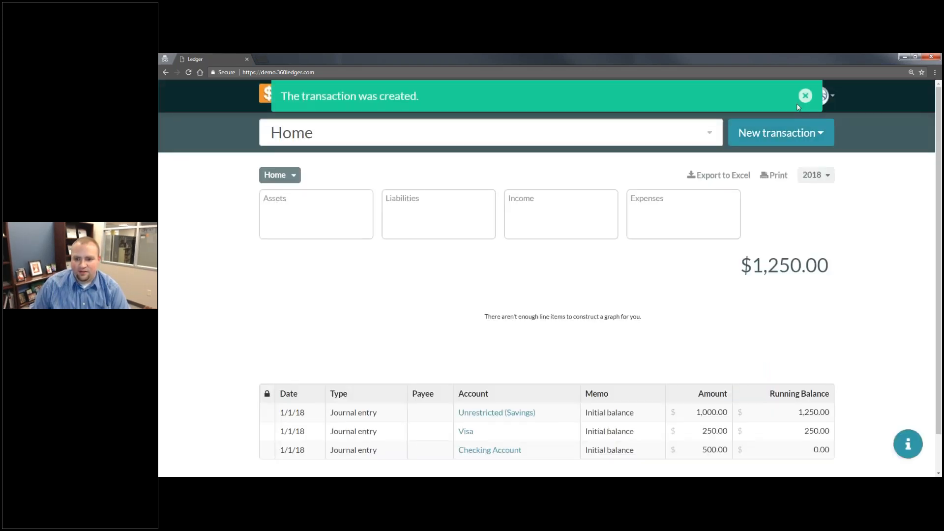
click(320, 217)
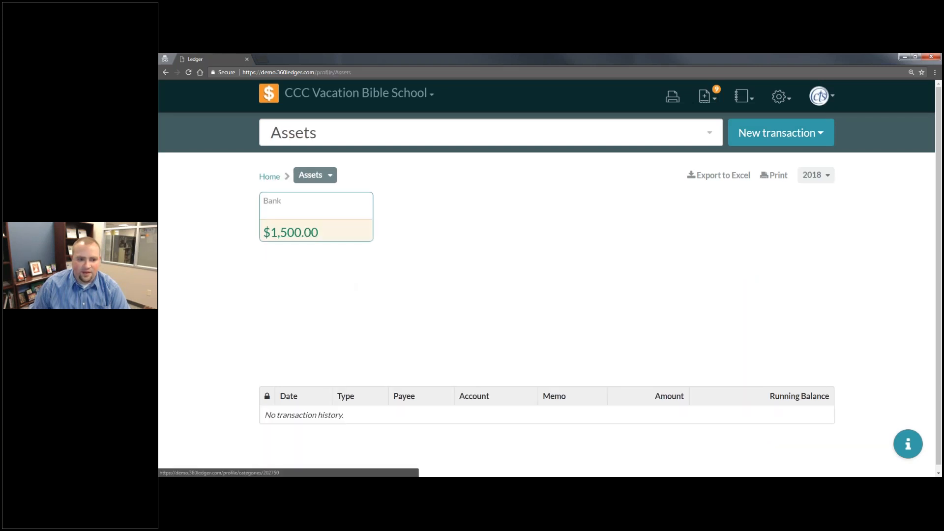
click(325, 212)
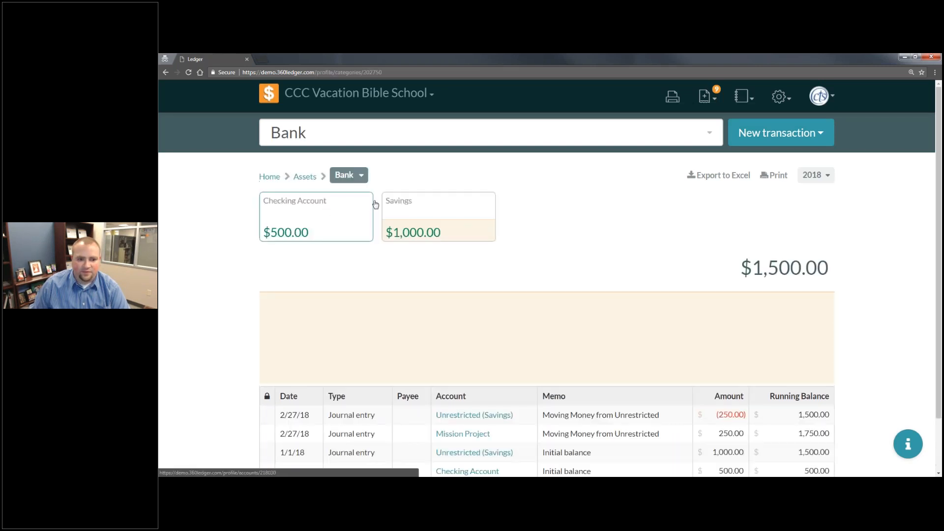
click(421, 211)
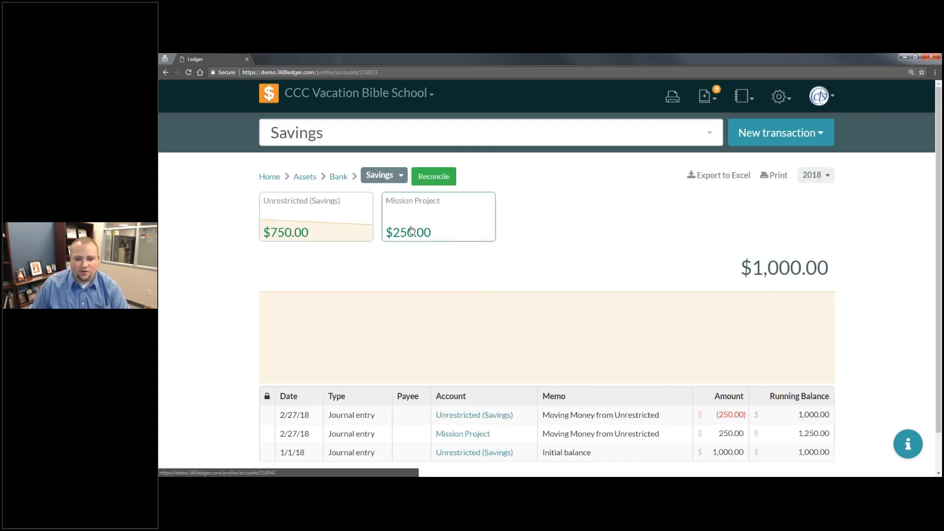
- View the Mission Project fund's transactions and return to the Savings account to review its transaction list
click(410, 230)
scroll(505, 248, down, 1)
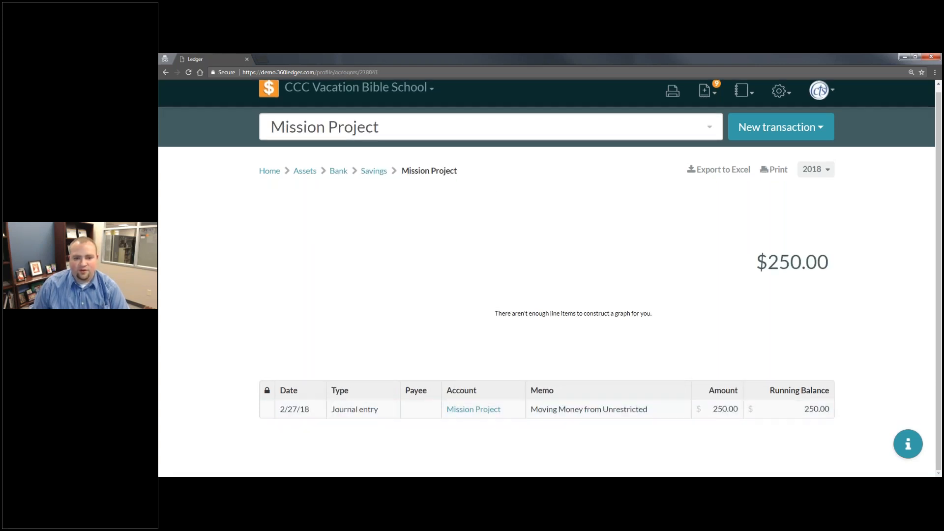
click(373, 170)
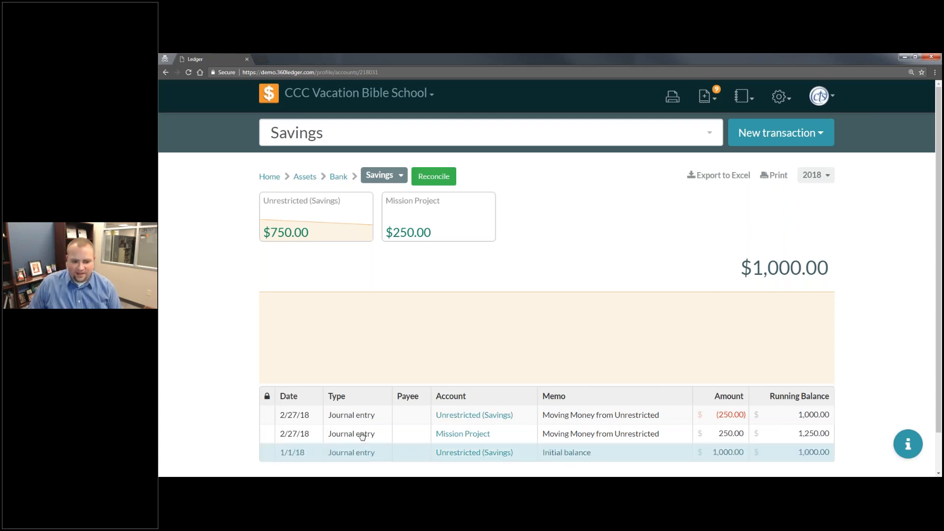
scroll(441, 386, down, 1)
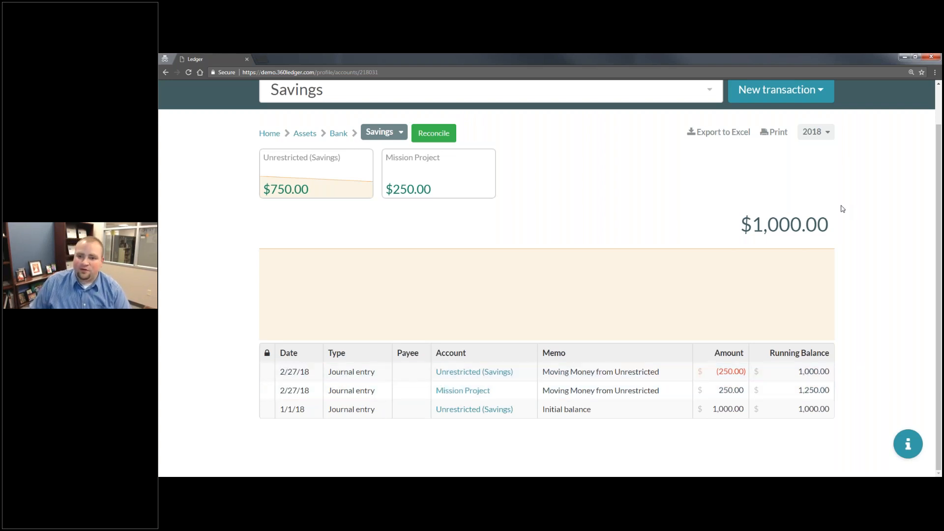
- Start a new transfer transaction and view the account choices on both of its sides
scroll(843, 209, up, 1)
click(782, 133)
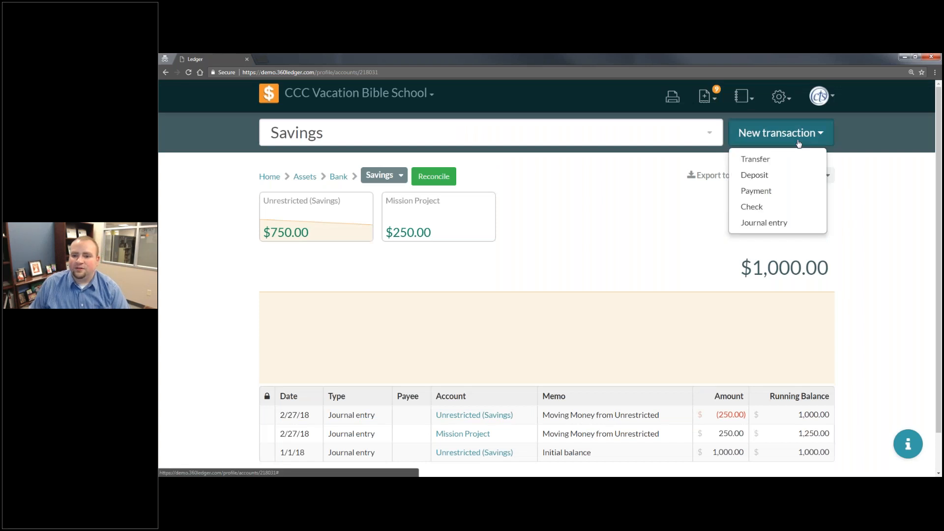
click(770, 162)
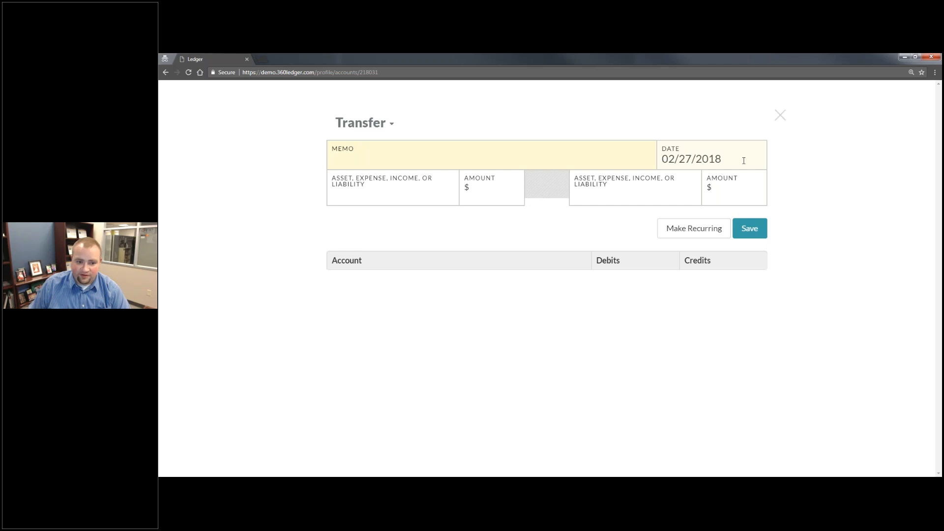
click(401, 192)
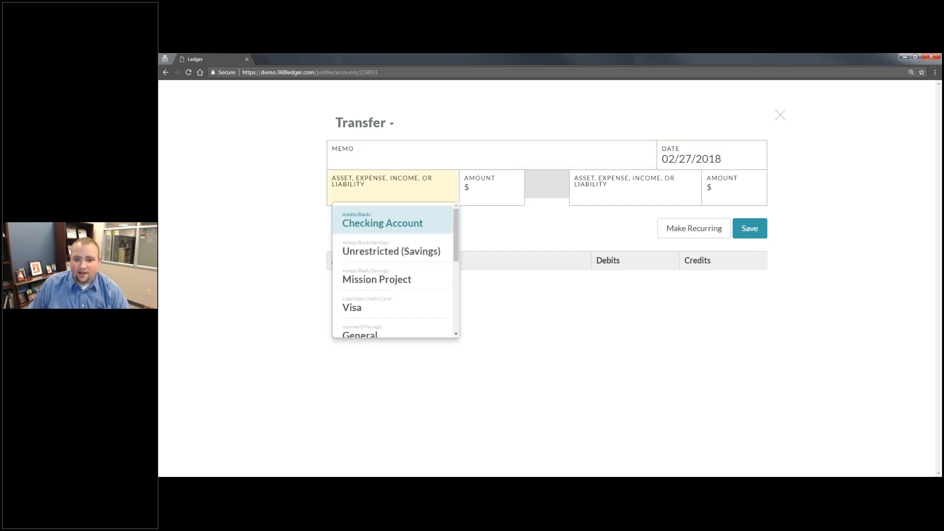
click(671, 194)
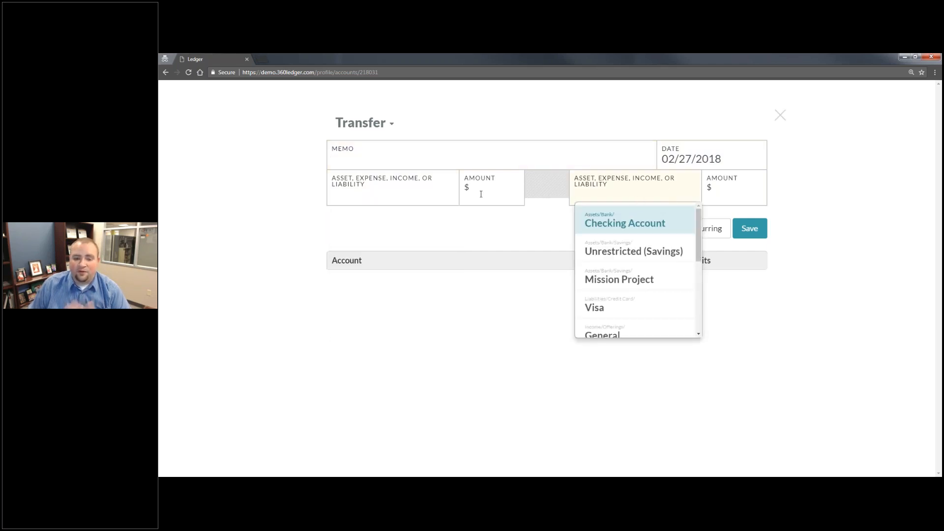
click(359, 193)
key(Down)
key(Down)
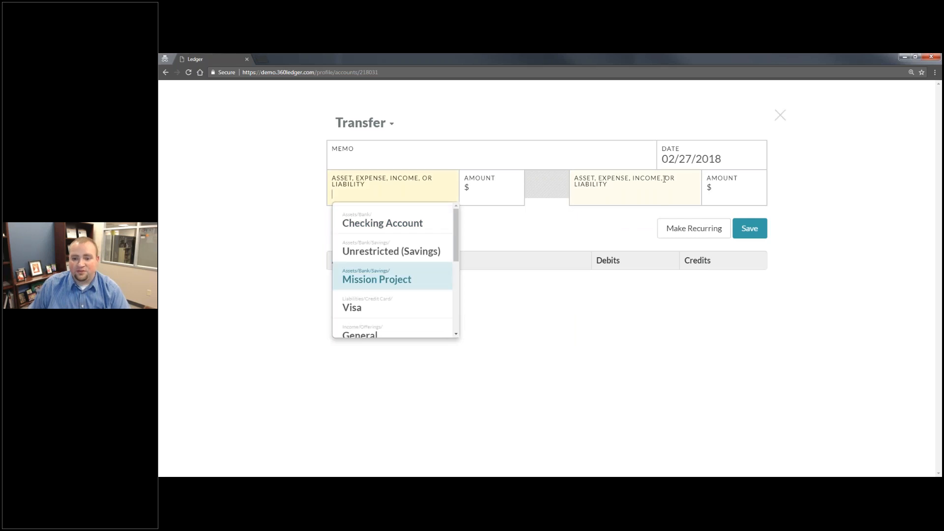
click(668, 193)
- Transfer 250 from Unrestricted (Savings) to Mission Project and save the transaction
click(330, 199)
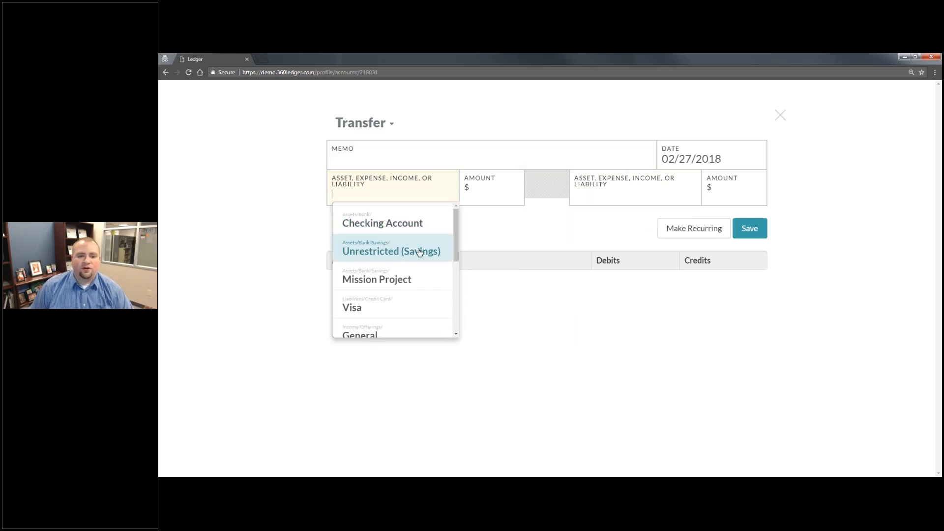
click(396, 256)
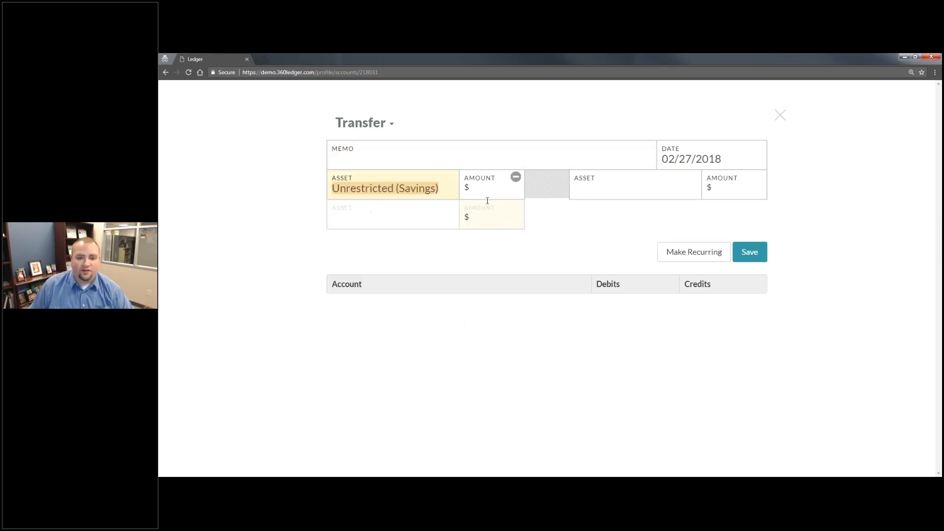
click(491, 191)
text(250)
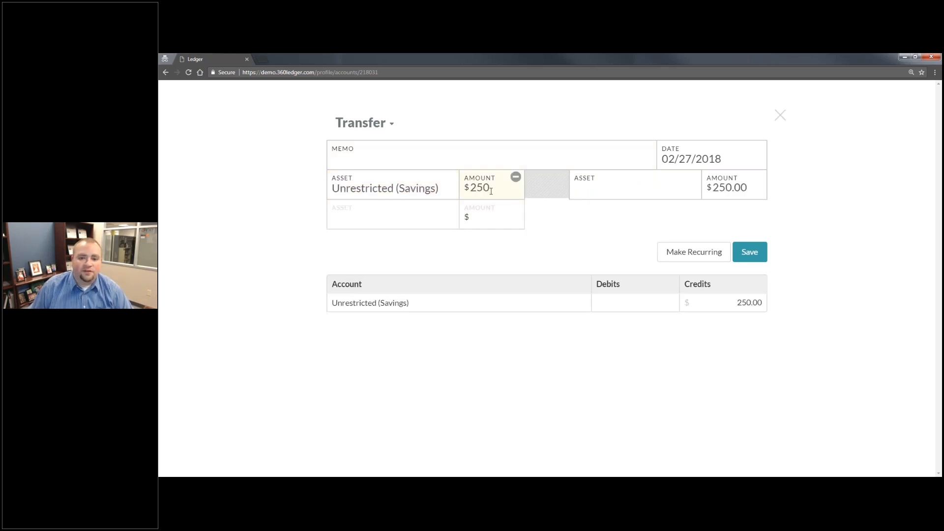
click(623, 190)
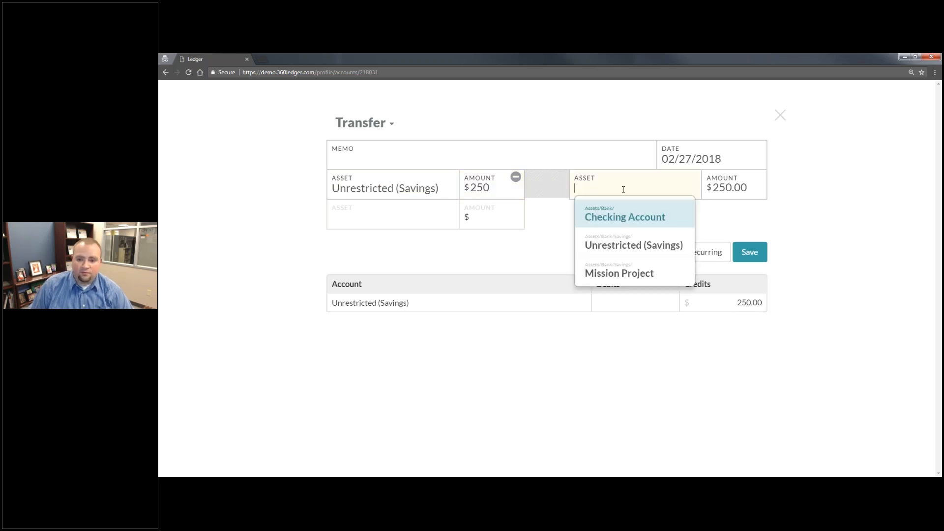
click(625, 272)
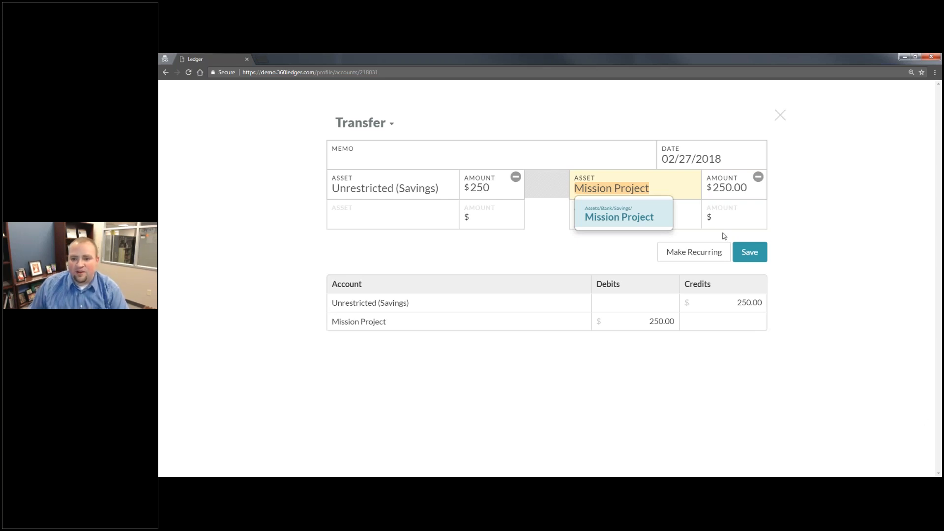
click(750, 252)
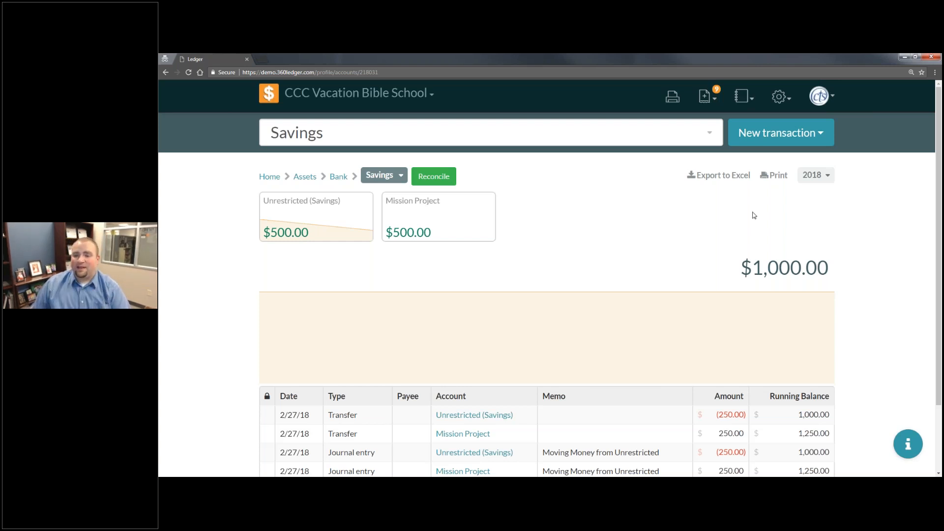
- Start a deposit transaction with the memo "Offerings from Sunday" and the date 02/26/2018, leaving the payee blank
click(788, 140)
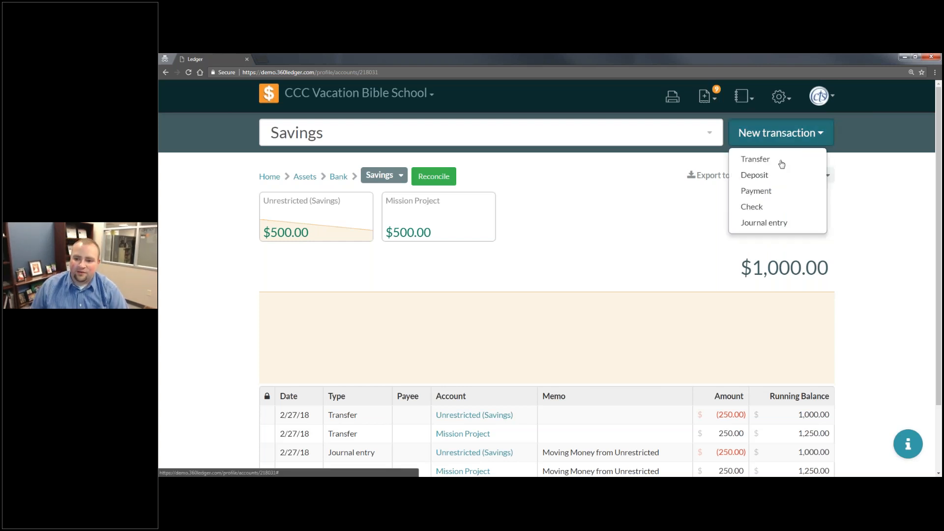
click(777, 176)
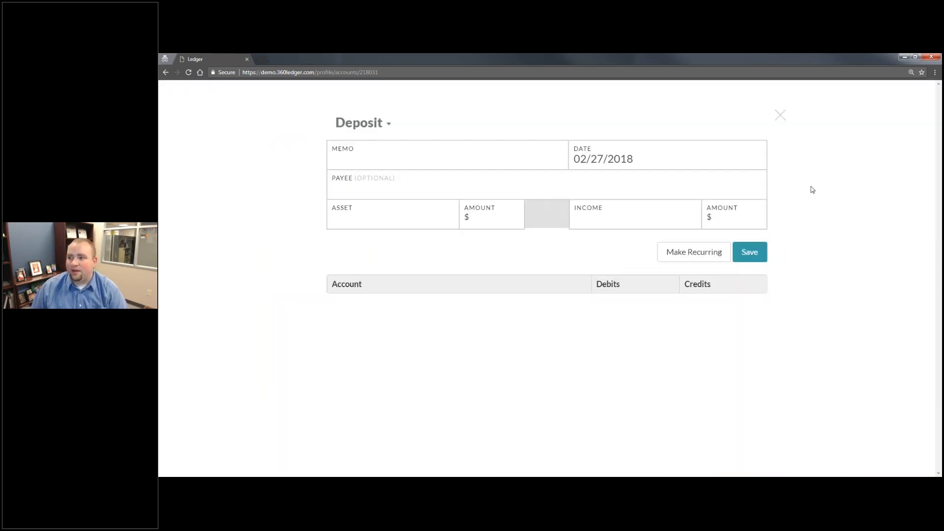
click(391, 157)
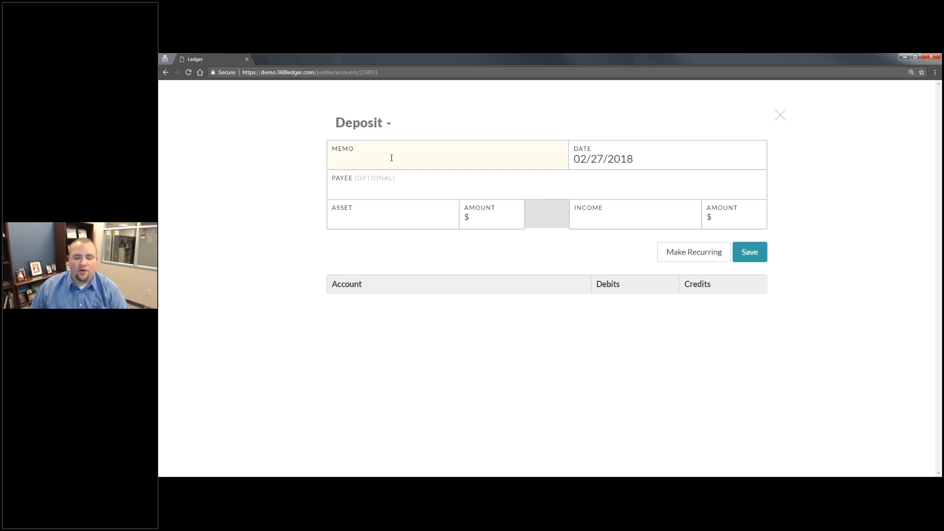
text(Offerings from )
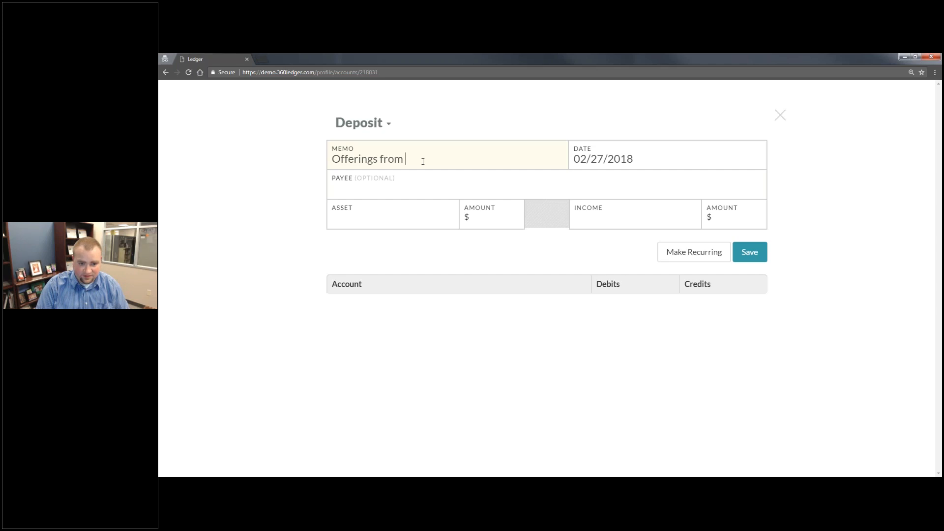
text(Sunday)
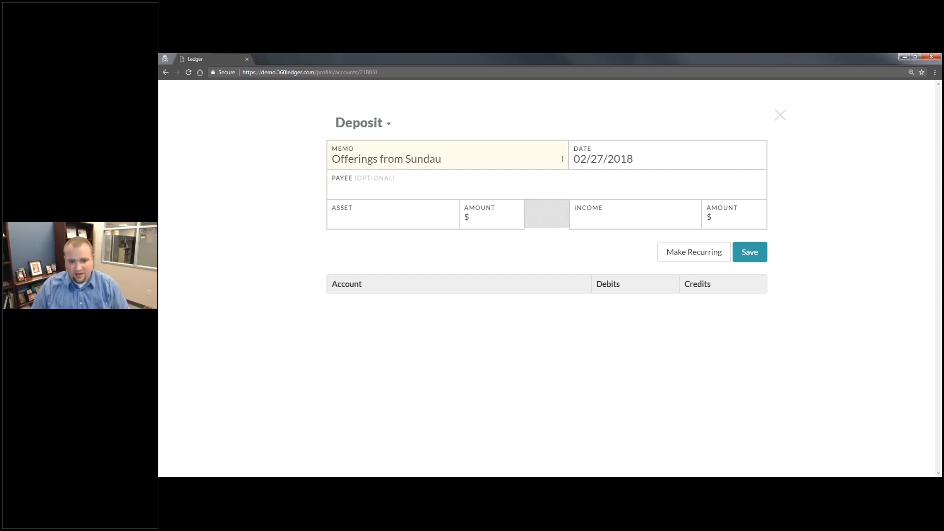
click(612, 165)
click(602, 280)
key(Tab)
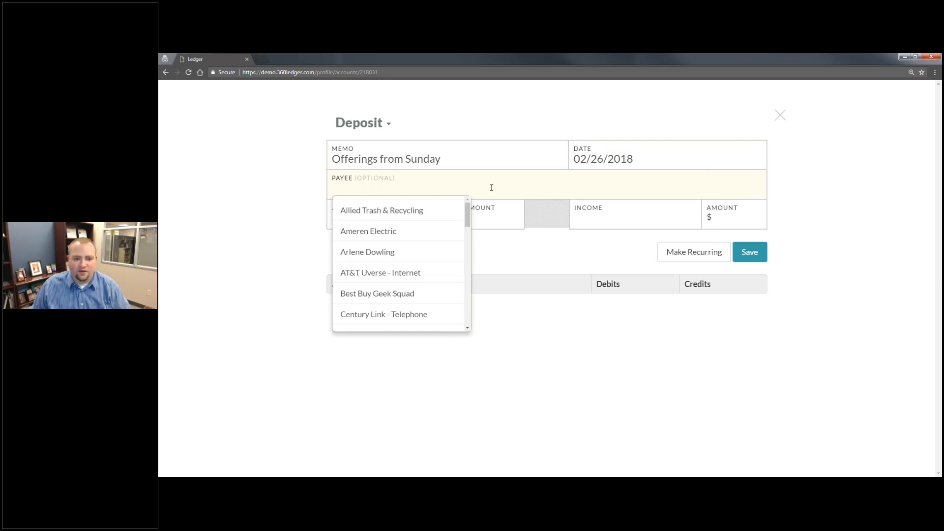
- Set the deposit's asset to Checking Account with an amount of 500
click(501, 212)
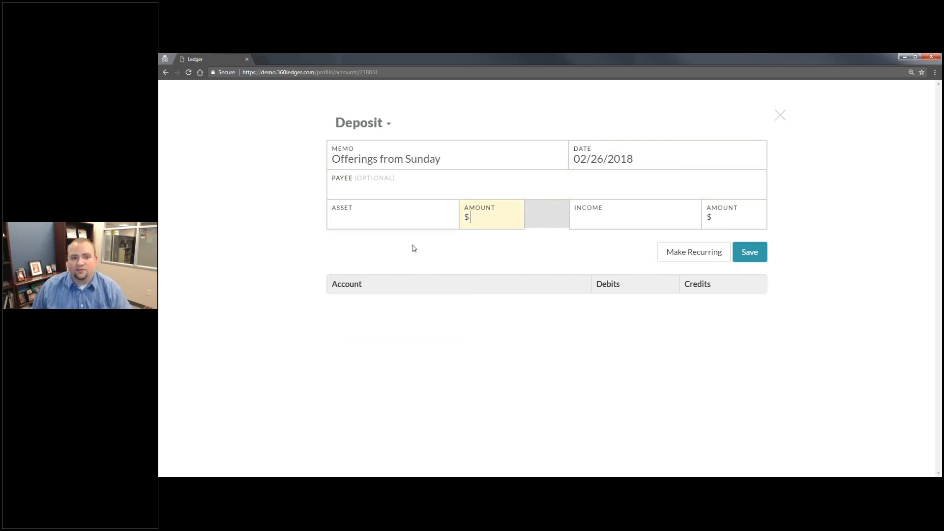
key(shift+Tab)
key(Down)
key(Down)
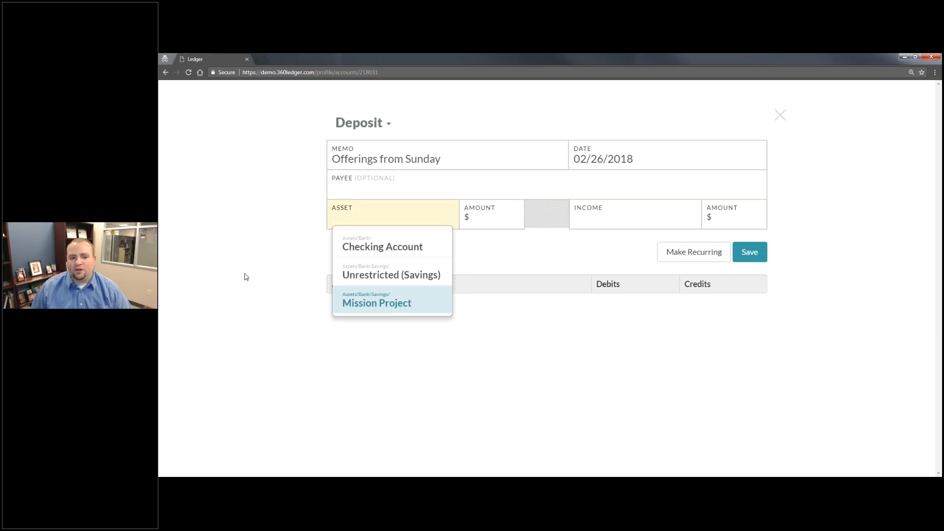
click(389, 247)
text(500)
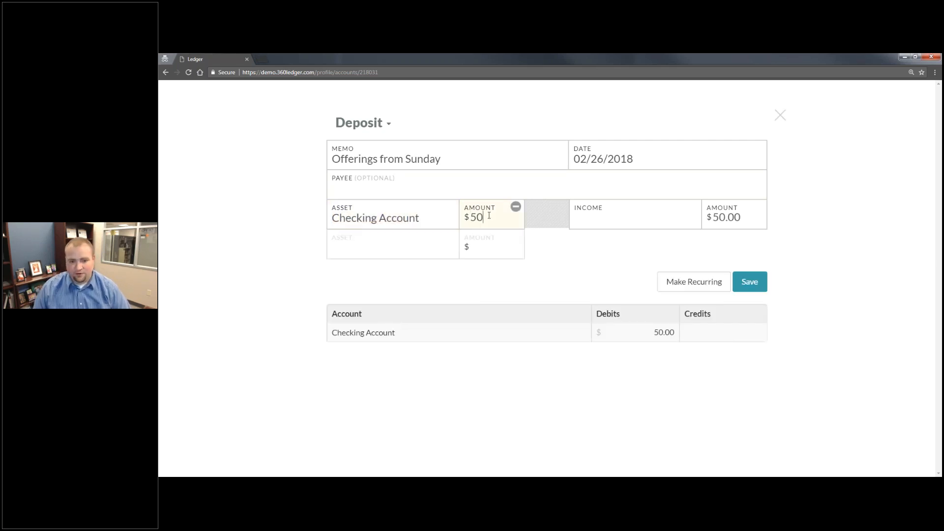
- Assign 400 of the deposit to the VBS offerings income account
click(601, 217)
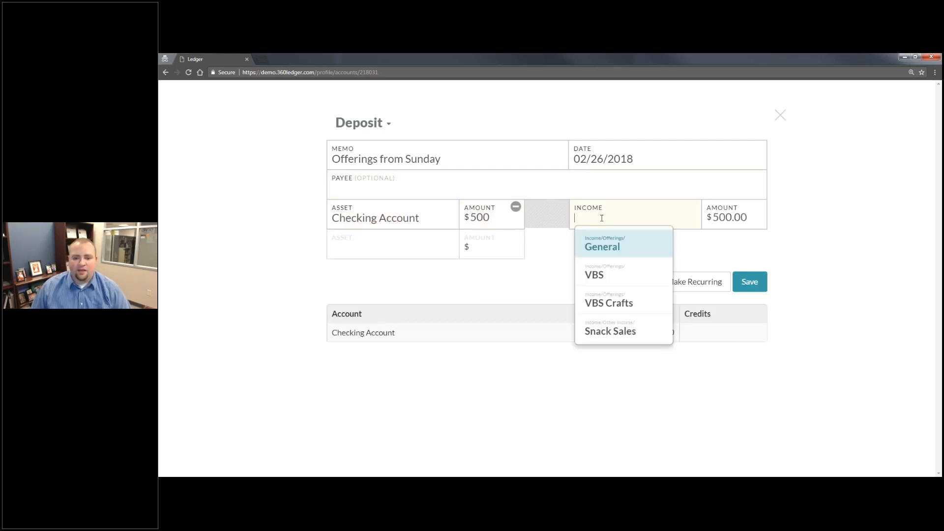
click(607, 272)
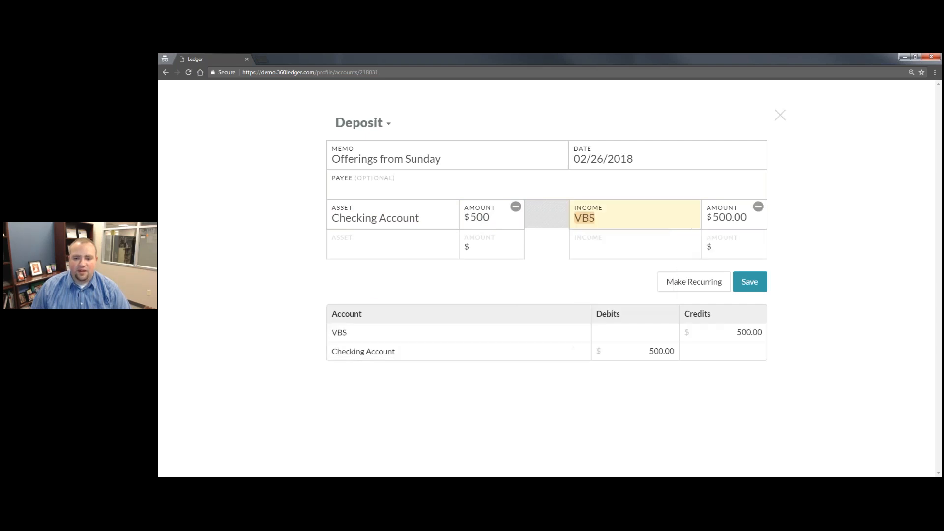
click(720, 219)
key(BackSpace)
text(4)
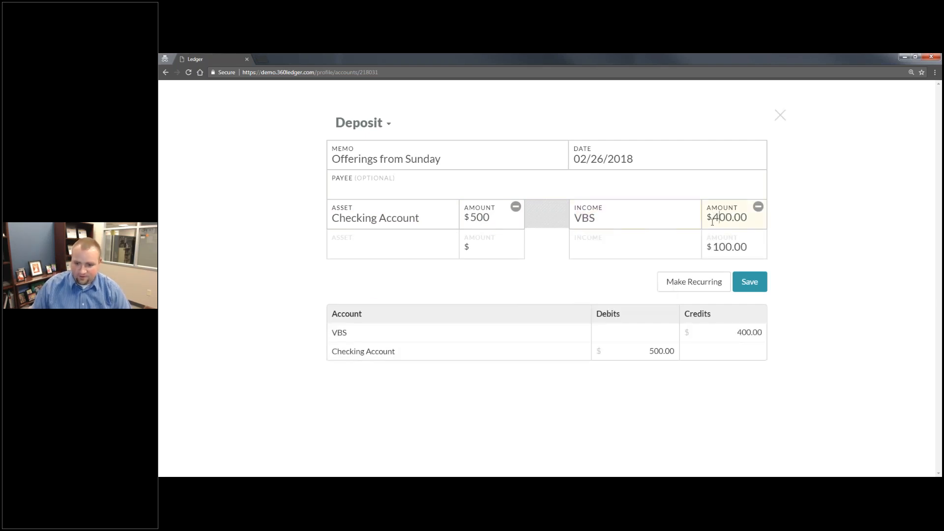
- Split the rest of the deposit into 50 for VBS Crafts and 50 for General income
click(649, 247)
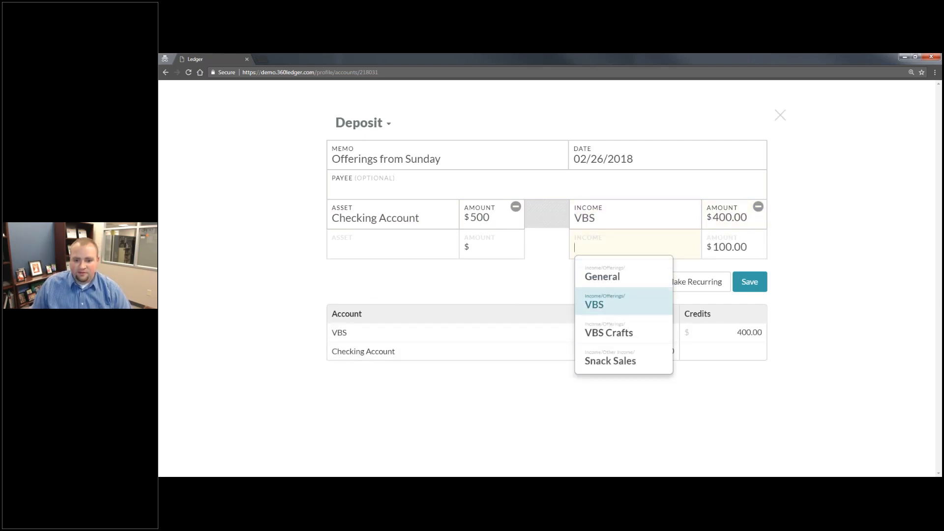
click(612, 330)
click(726, 246)
drag(726, 247, 713, 247)
text(5)
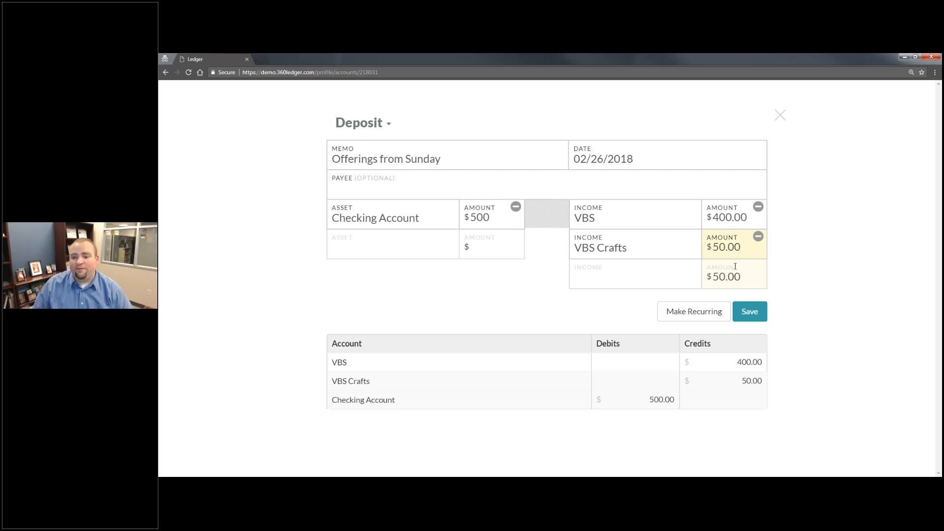
key(Tab)
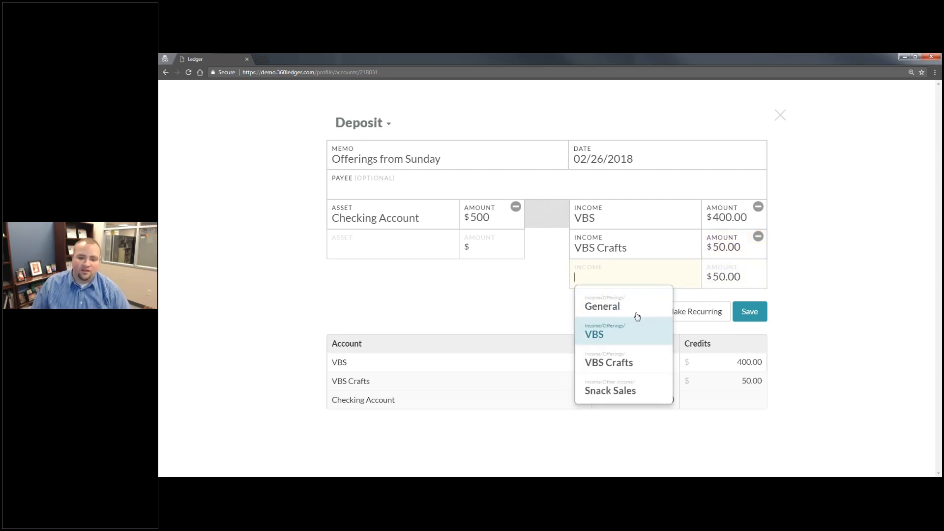
click(634, 307)
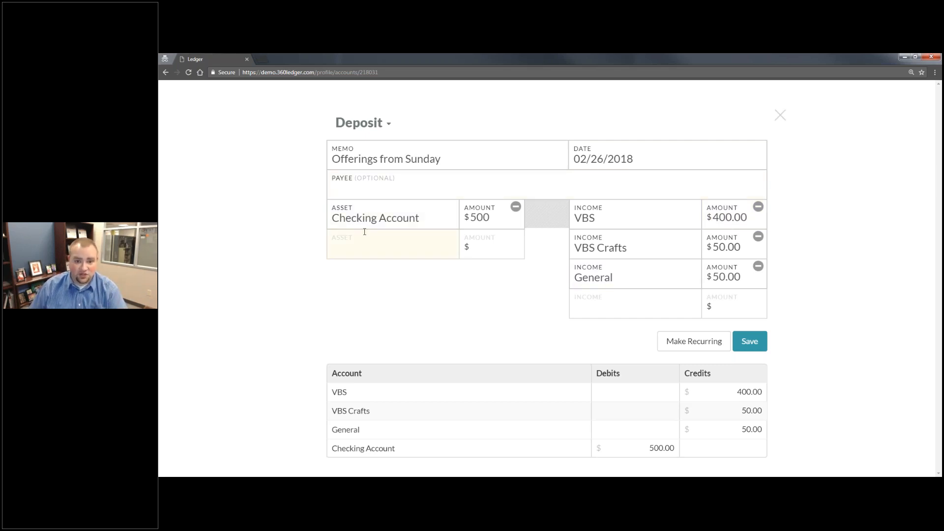
- Save the Sunday offerings deposit with its current asset and income lines
click(390, 251)
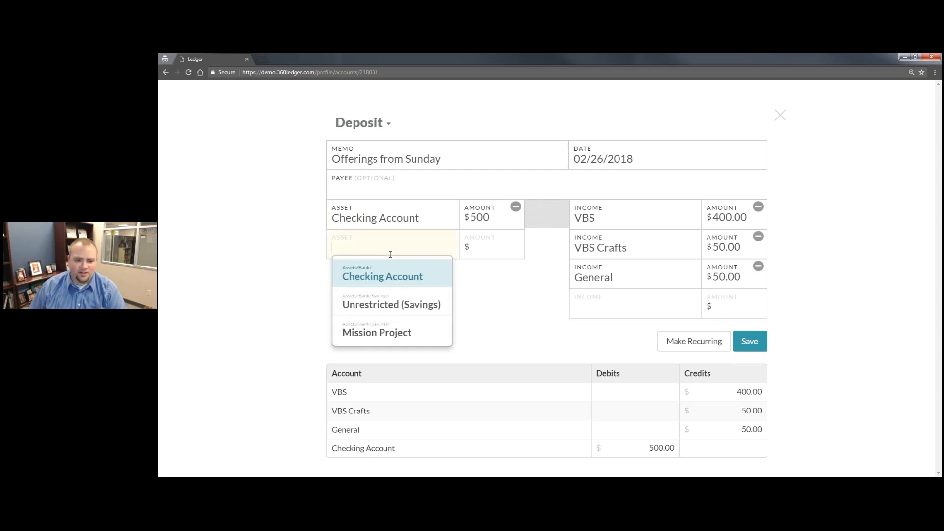
click(423, 211)
click(423, 212)
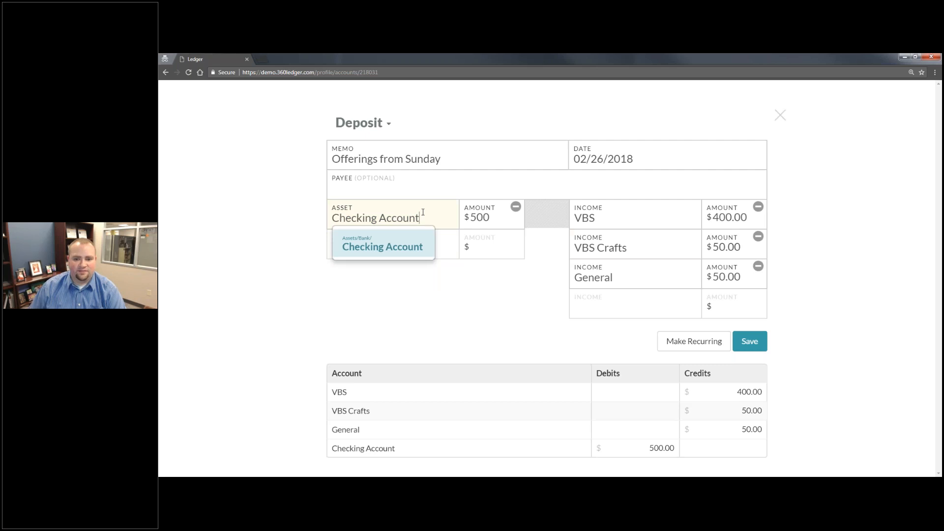
click(629, 276)
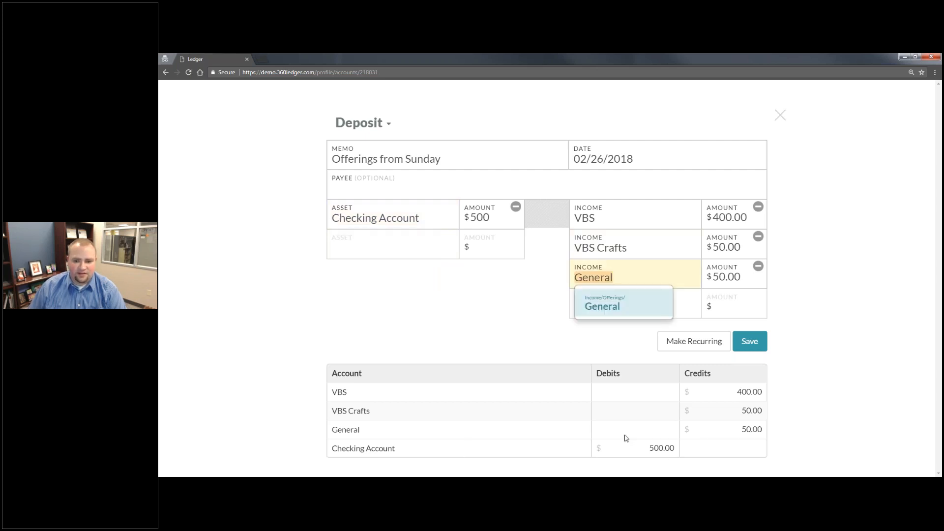
click(751, 347)
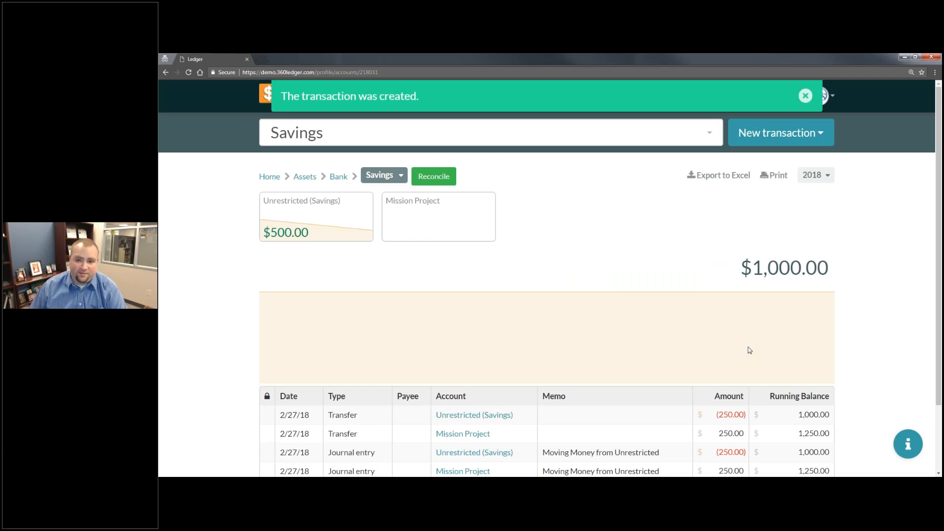
- Start a new payment transaction with Checking Account as the paying account
click(778, 140)
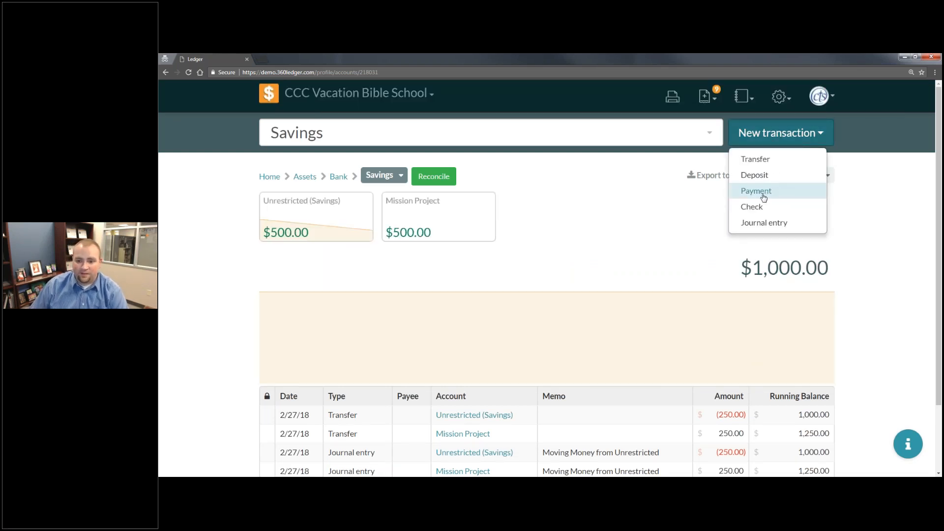
click(764, 197)
click(364, 216)
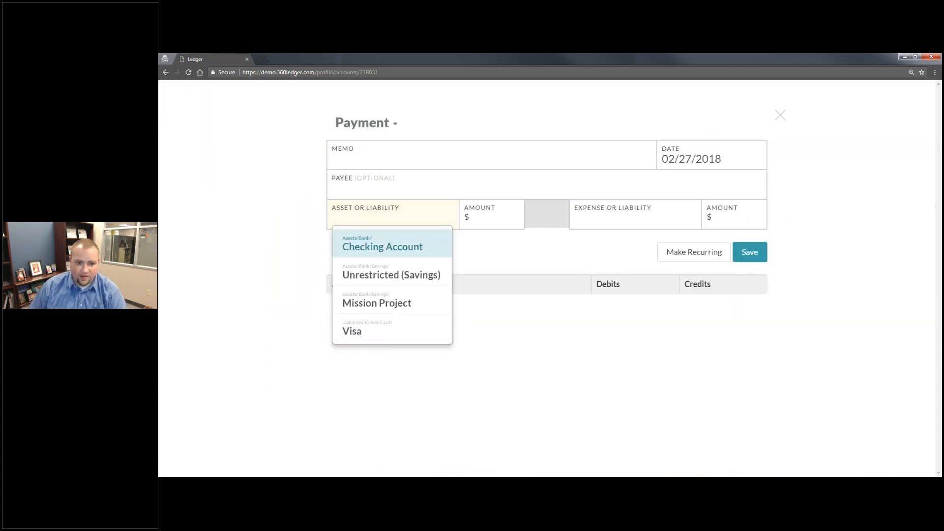
click(386, 246)
- Give the payment the memo "VBS Starter Kit" and the payee Concordia Publishing House, keeping the preset date
click(427, 152)
text(VBS Sg)
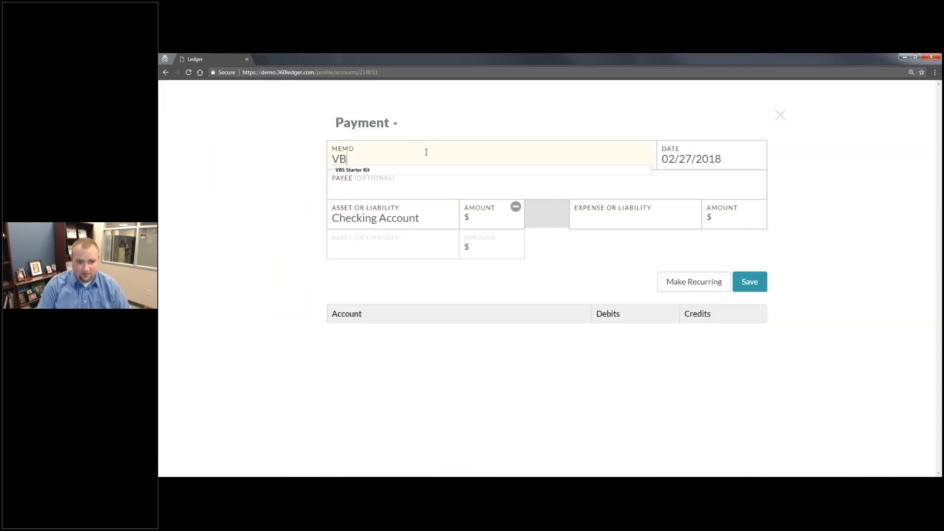
key(BackSpace)
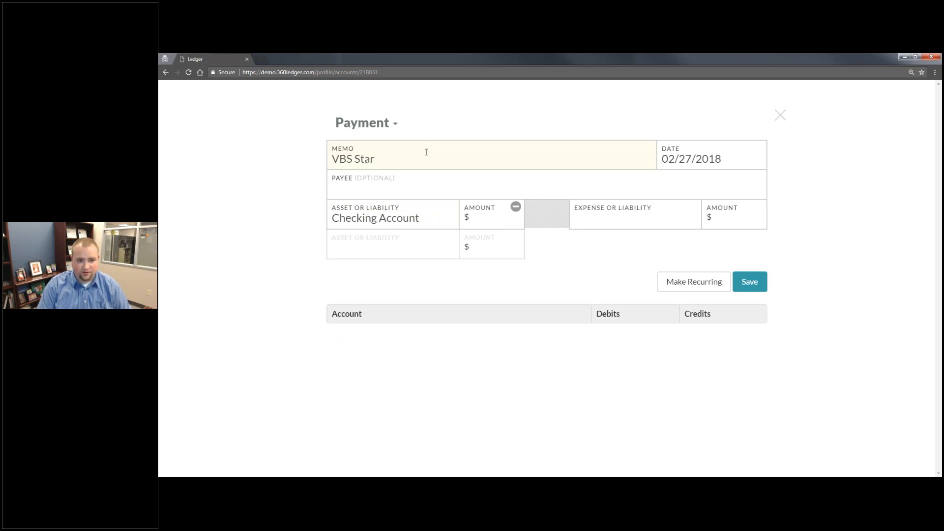
key(Down)
key(Tab)
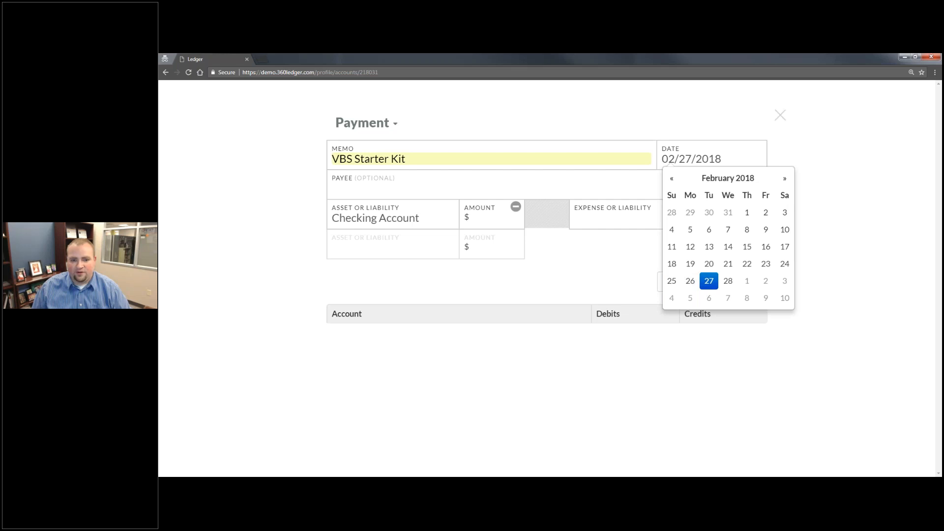
key(Tab)
text(C)
click(443, 291)
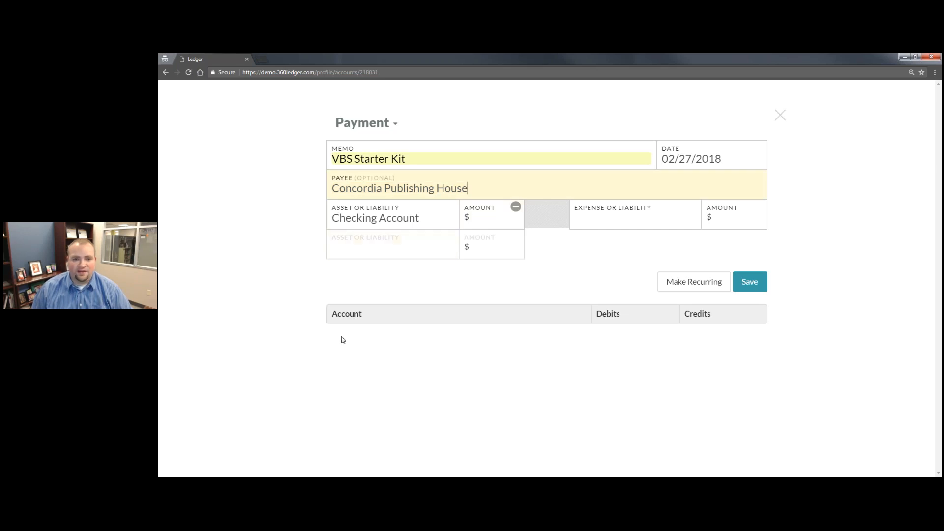
- Set the payment amount to 100 and assign it to the VBS Starter Kit expense account
click(485, 224)
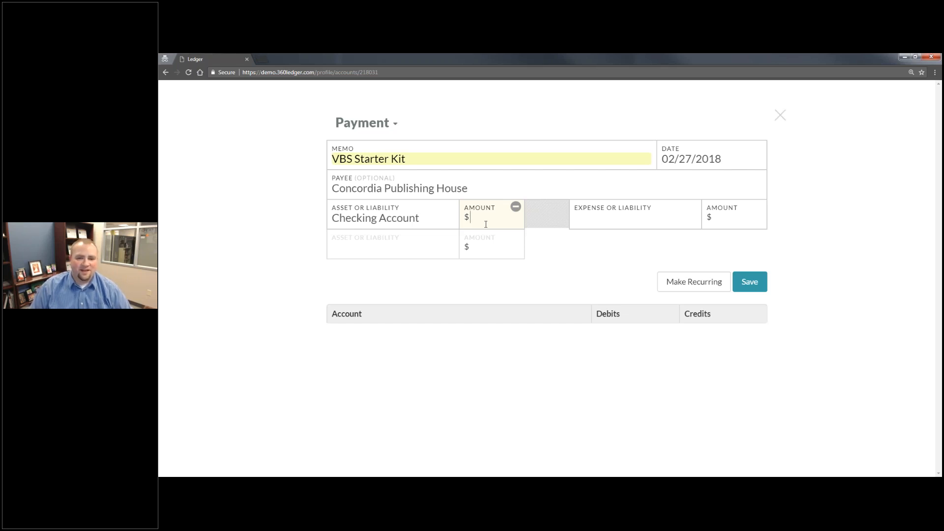
text(100)
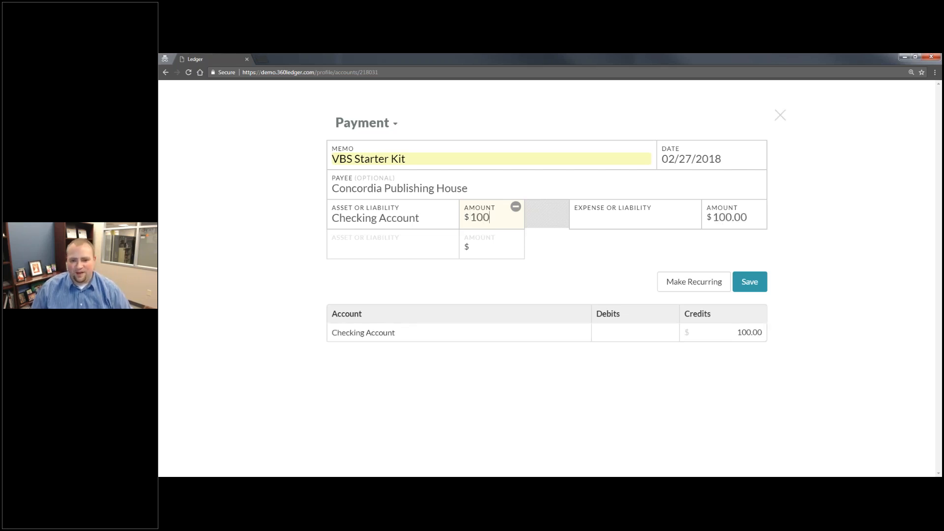
key(Tab)
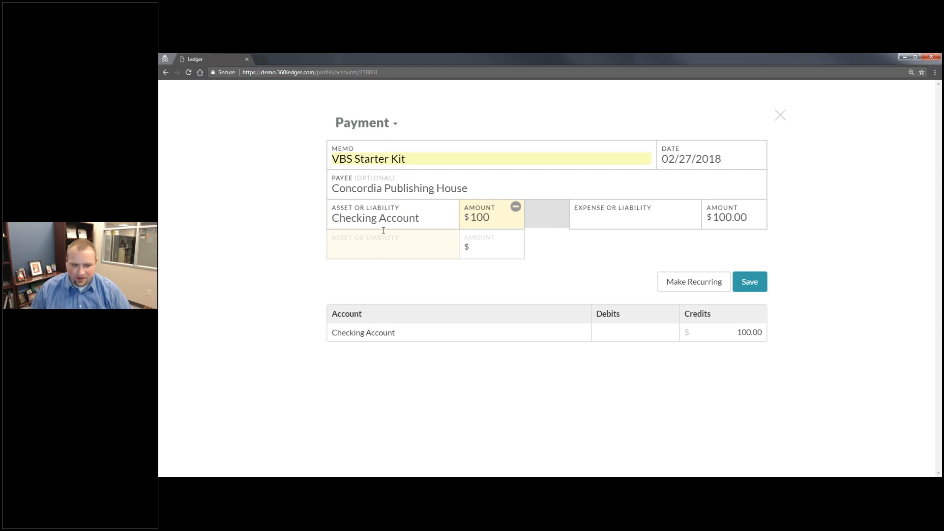
click(620, 219)
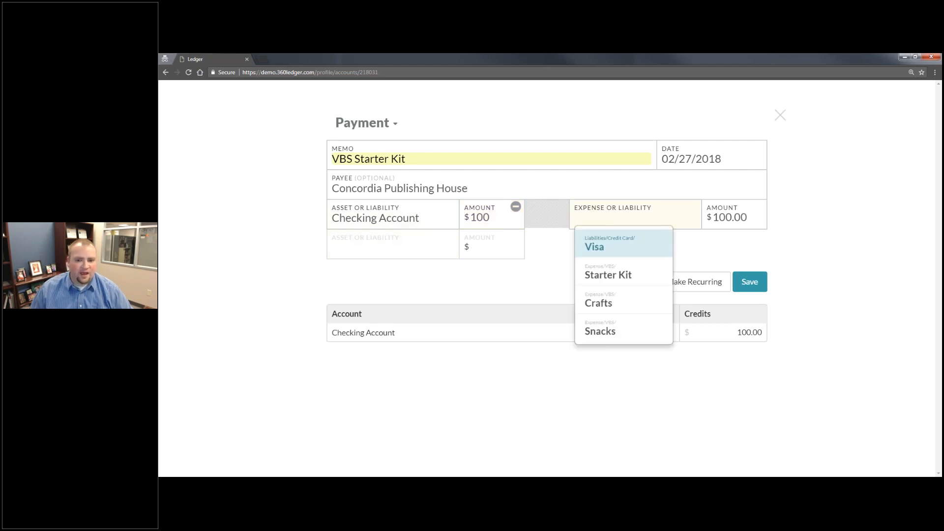
click(620, 270)
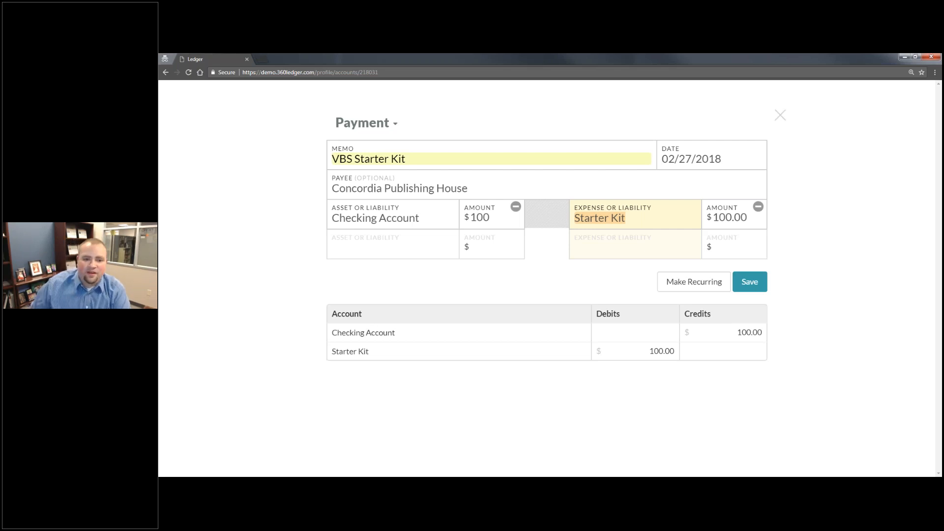
- Change the payment's asset or liability account to the Visa credit card
click(355, 216)
click(423, 218)
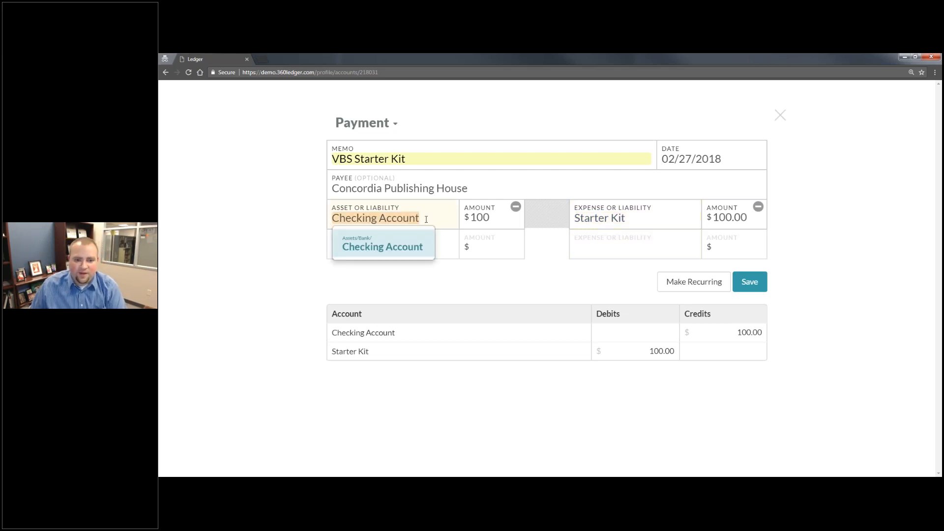
key(BackSpace)
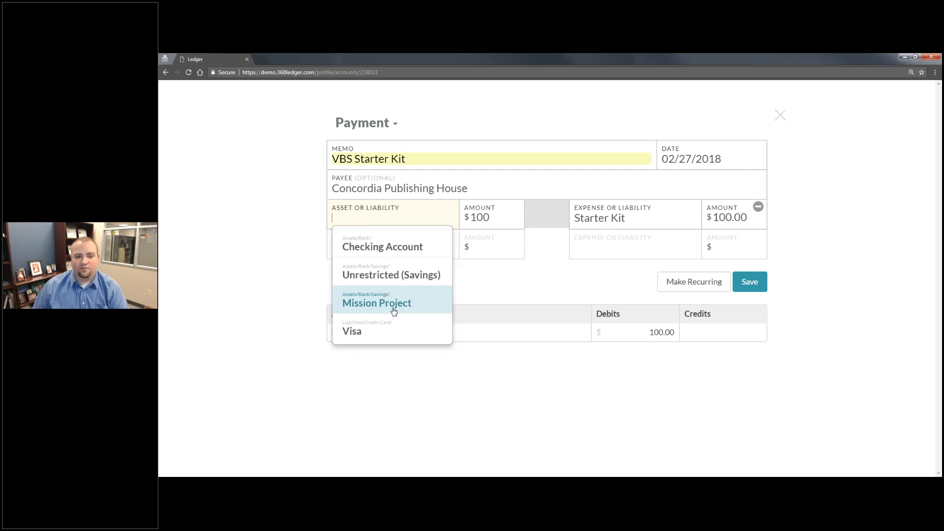
click(403, 330)
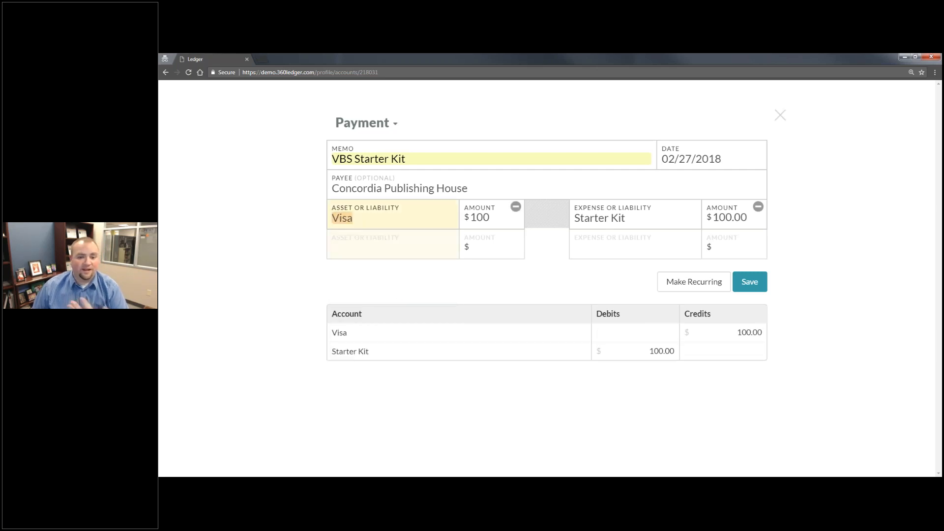
- Check the account and amount entries of the VBS Starter Kit payment and save it
click(506, 209)
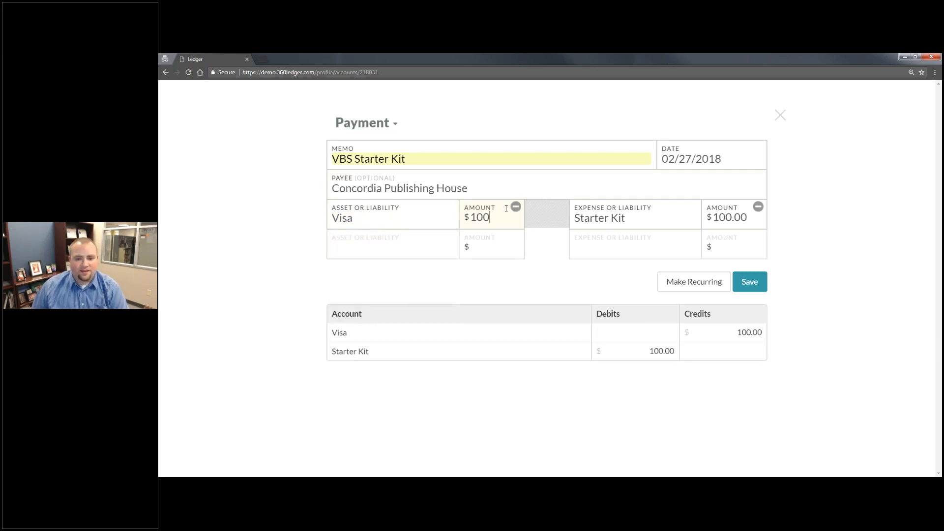
key(Tab)
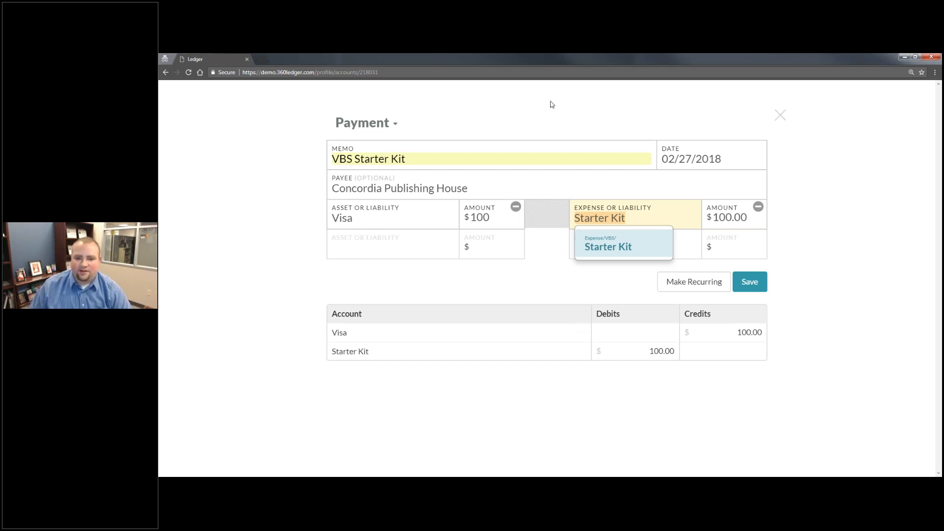
click(662, 217)
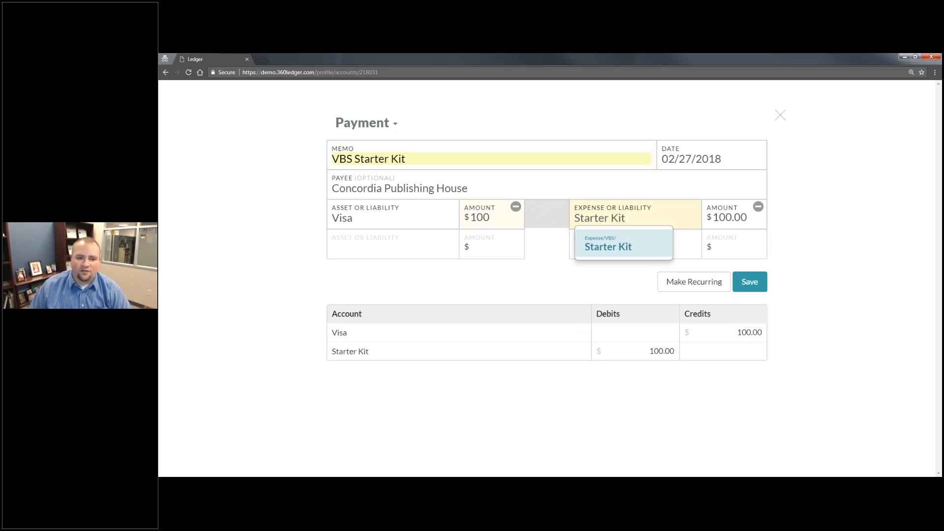
click(398, 222)
click(721, 221)
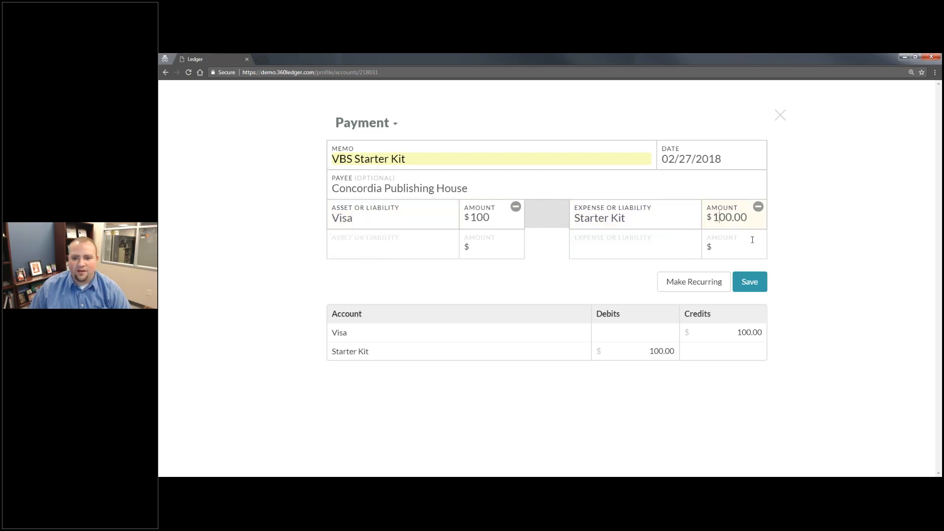
click(751, 288)
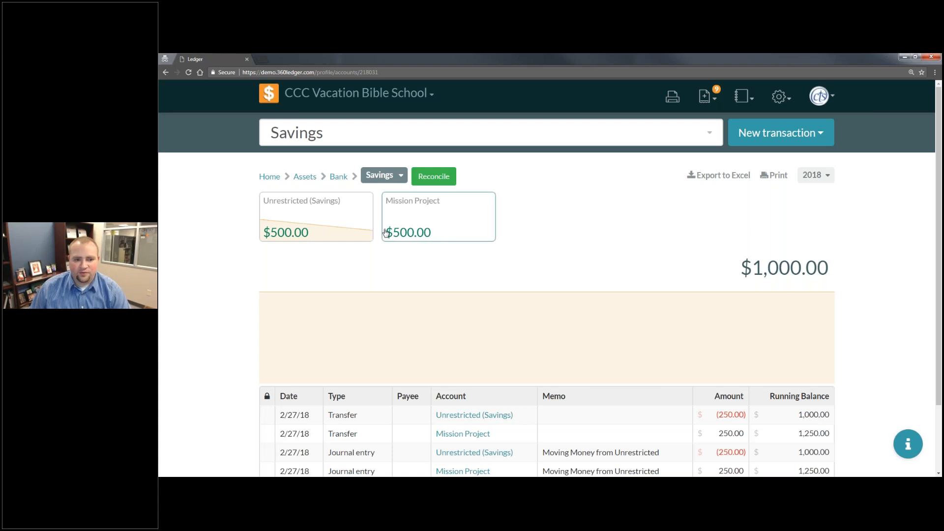
- Start another payment drawn on Checking Account for paying the credit card
click(780, 141)
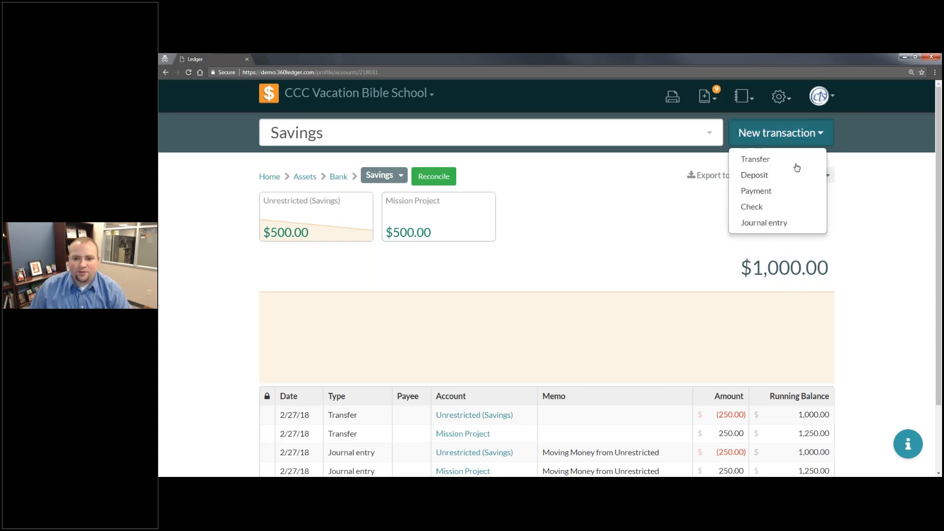
click(790, 198)
click(404, 222)
click(423, 217)
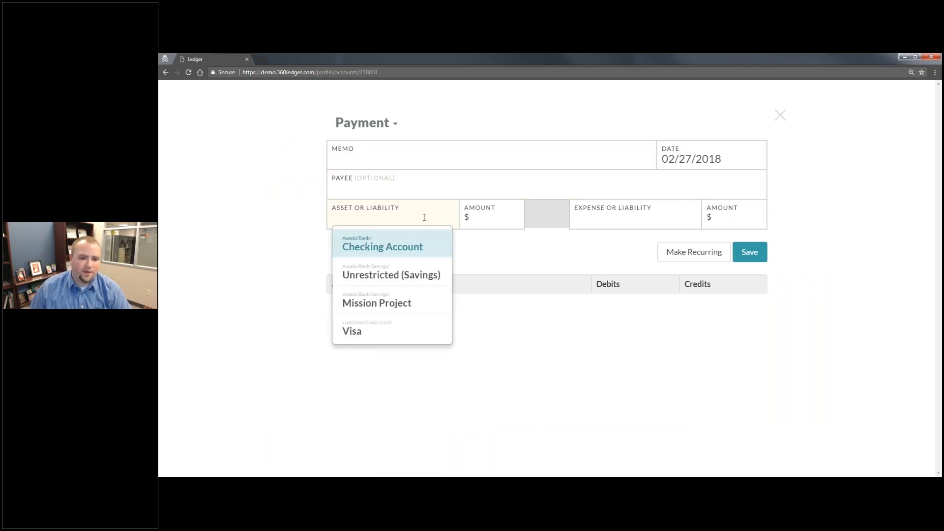
click(383, 247)
- Enter a payment amount of 100, apply it to the Visa liability, and save the transaction
click(499, 224)
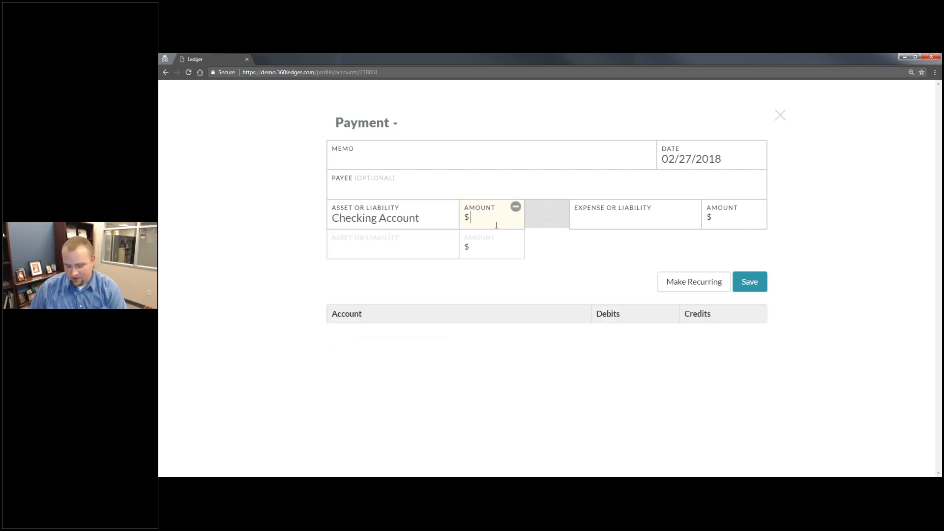
text(100)
click(597, 210)
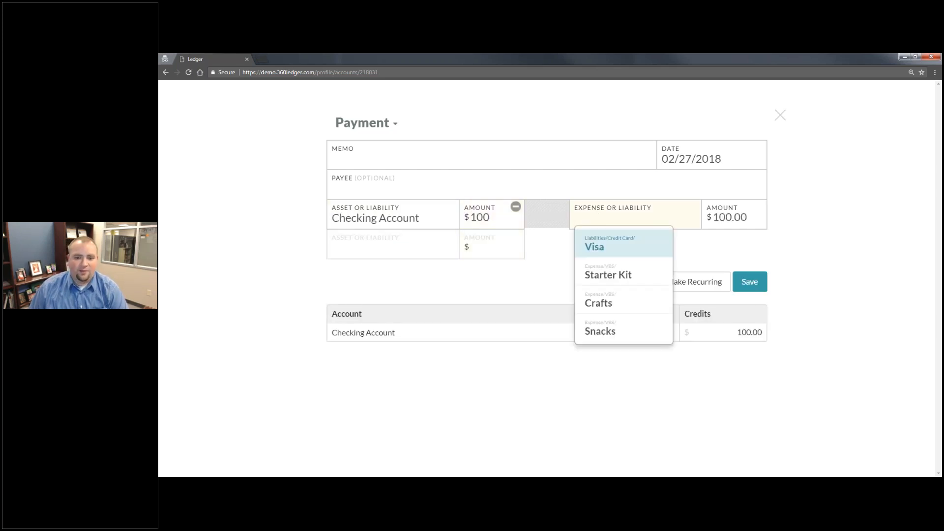
click(605, 248)
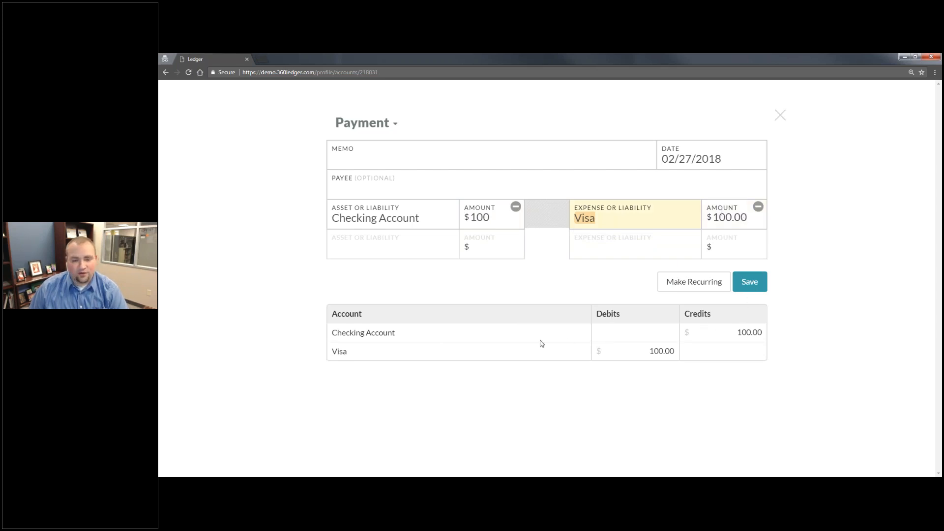
click(750, 283)
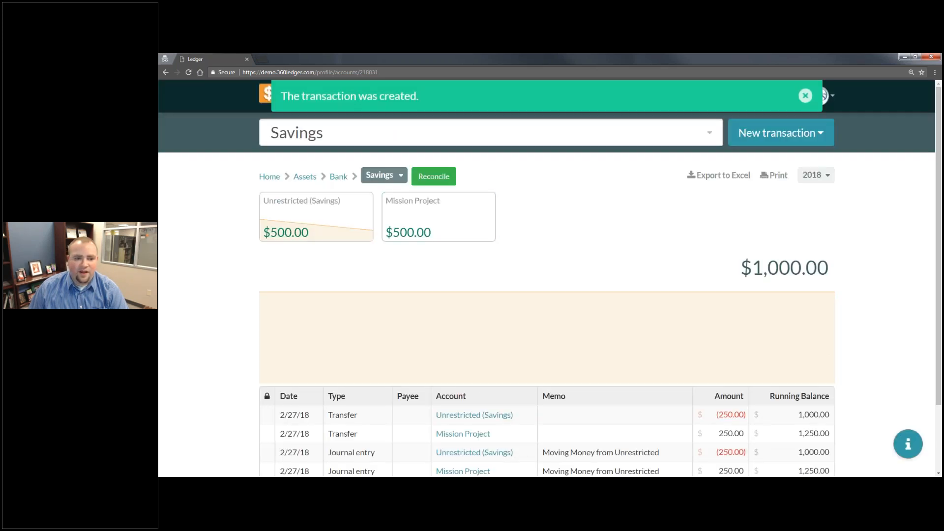
- Open the Liabilities overview from Home and review the Visa transactions
click(274, 182)
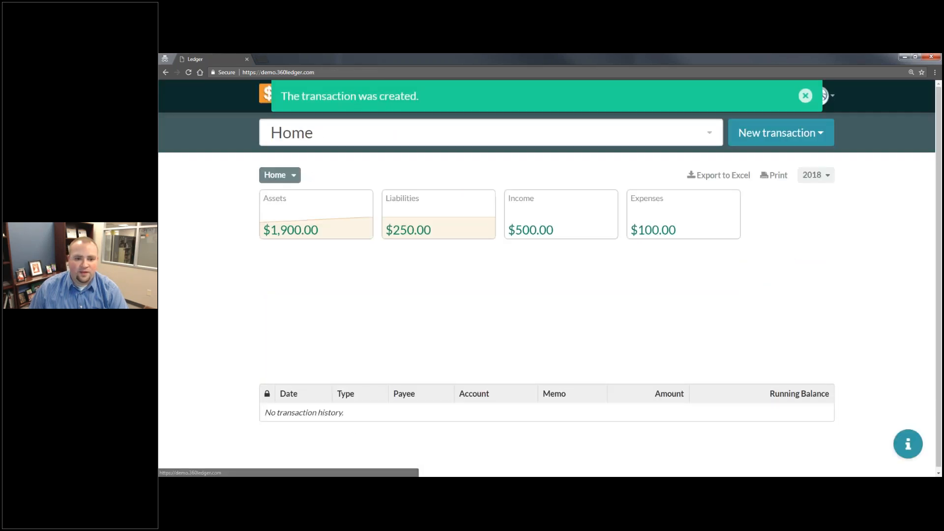
click(444, 212)
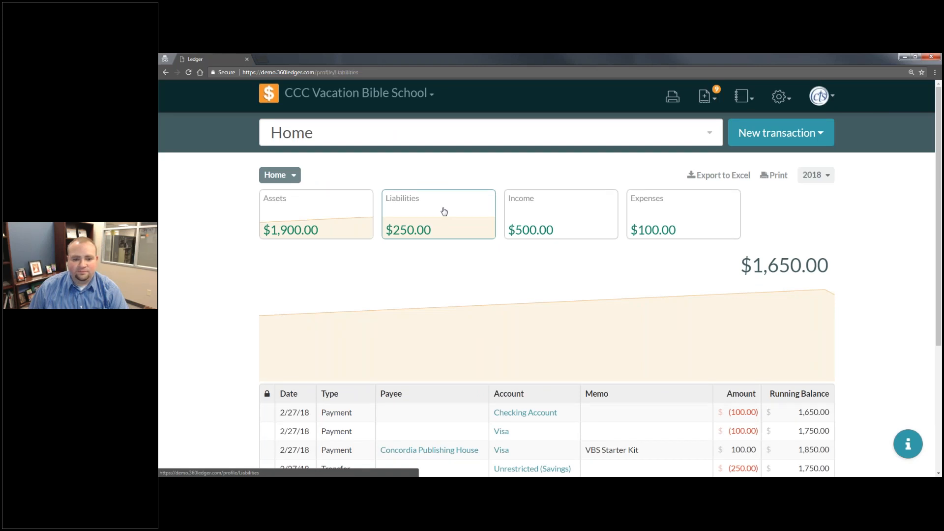
scroll(551, 230, down, 1)
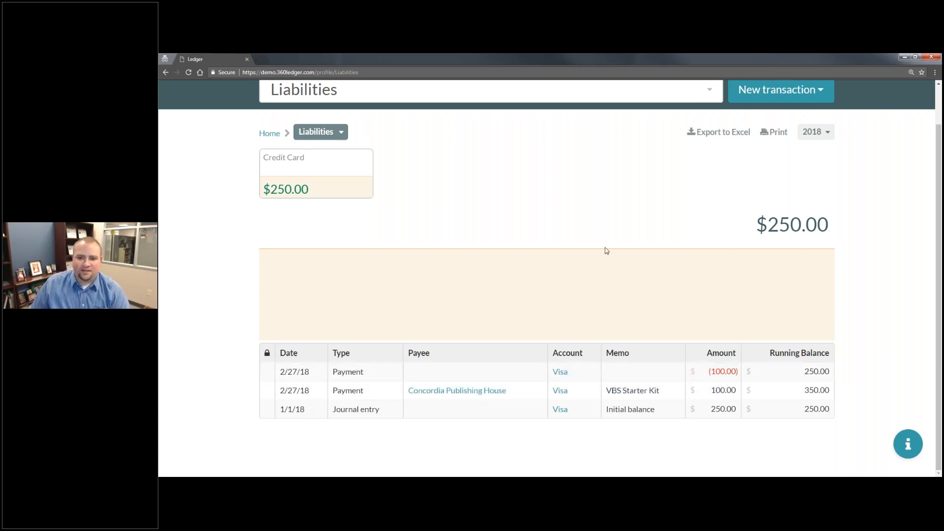
- Start a new check transaction
click(794, 93)
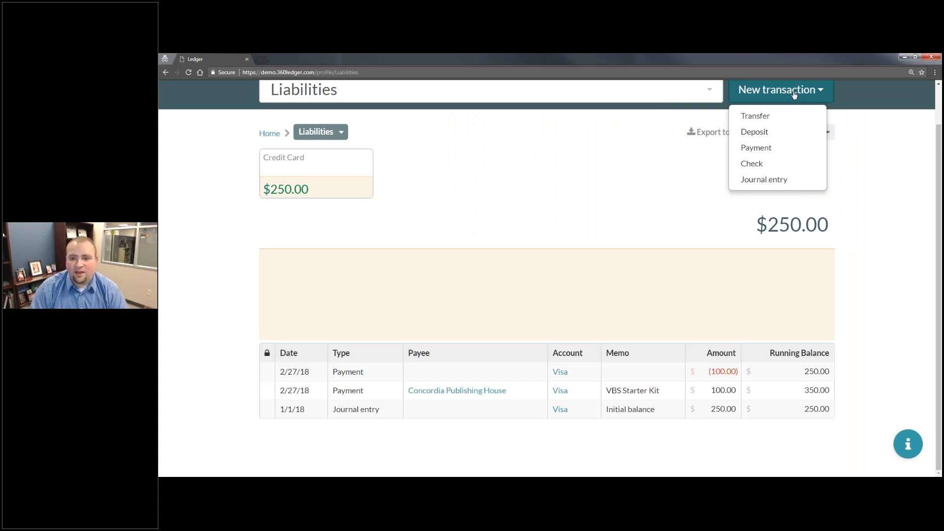
scroll(864, 247, up, 1)
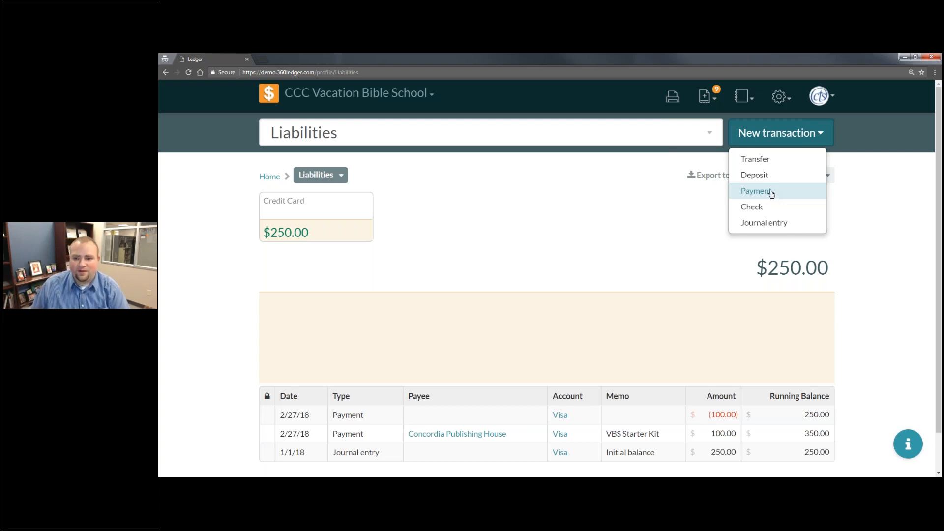
click(782, 215)
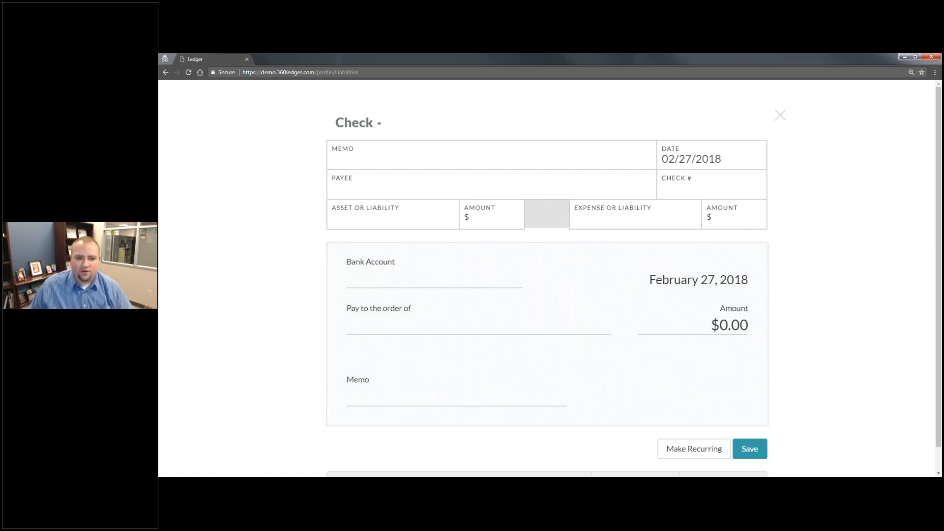
- Enter "VBS Crafts" as the check's memo and choose Concordia Publishing House as its payee
click(439, 175)
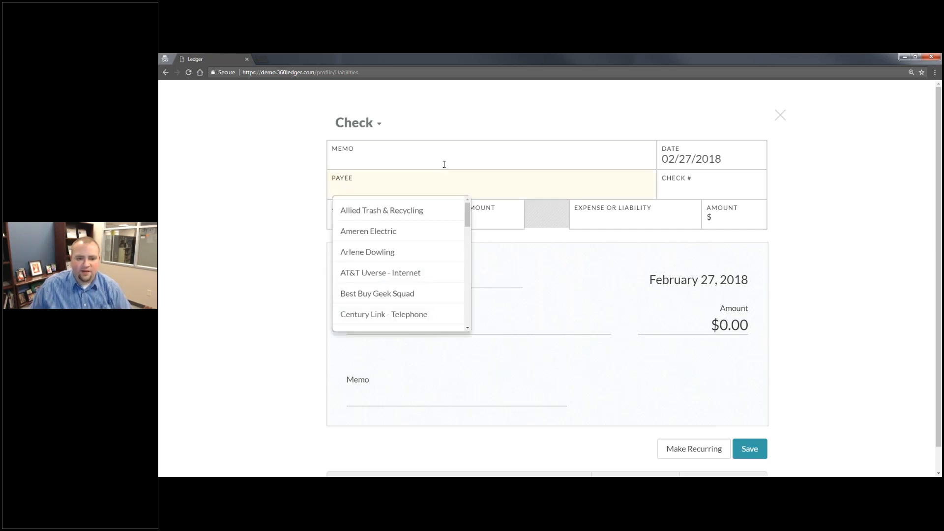
click(444, 164)
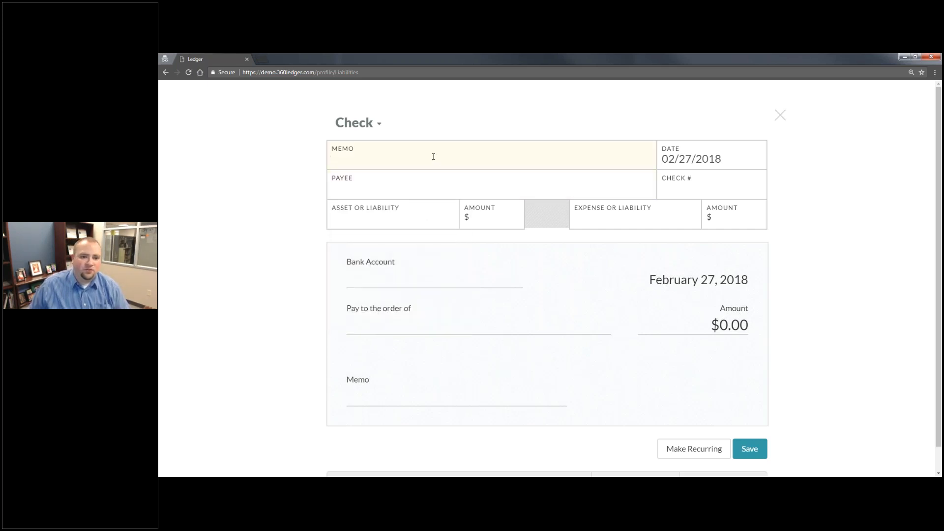
text(VBS Crafts)
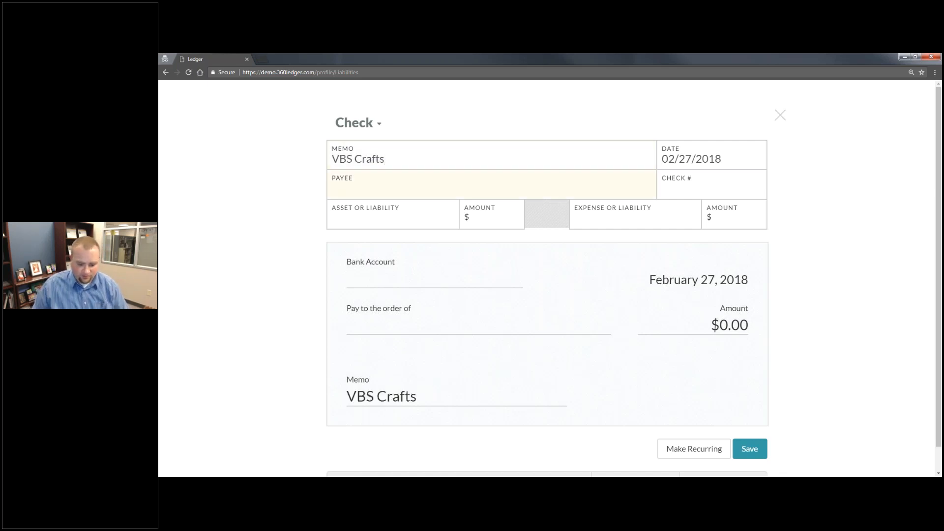
text(Conco)
key(Down)
key(Down)
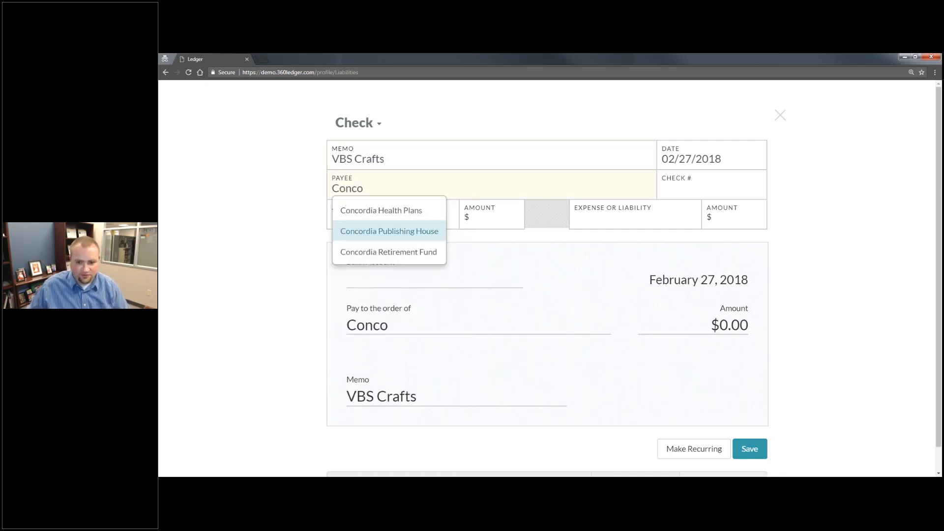
click(379, 238)
- Leave the check number blank and draw the check on Checking Account for an amount of 75
click(722, 176)
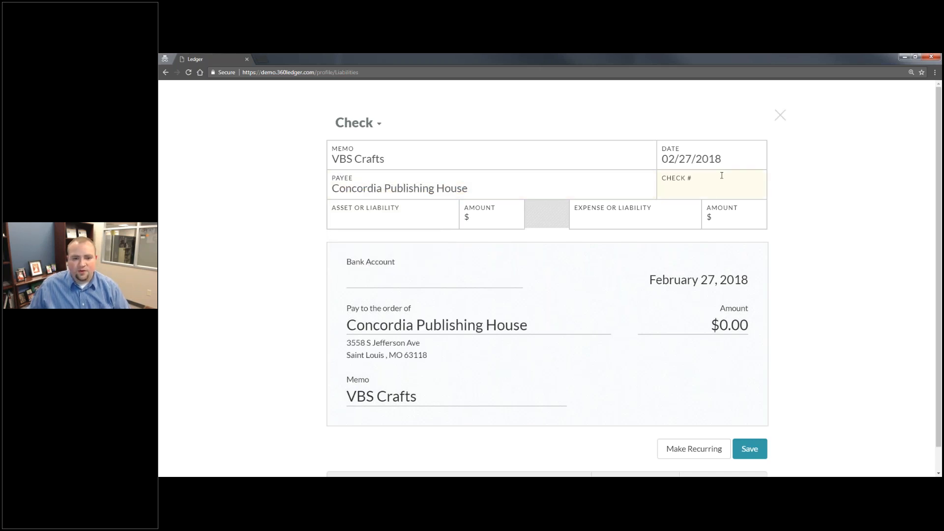
key(Tab)
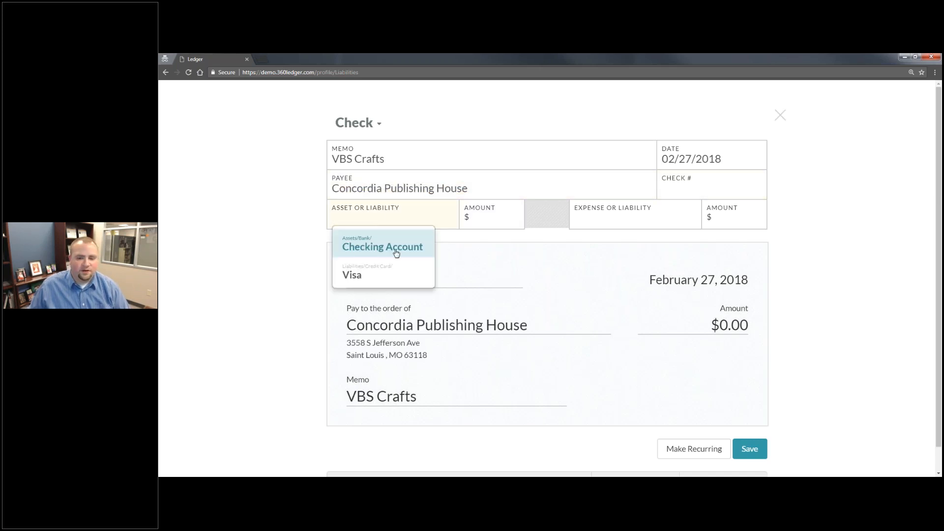
click(397, 254)
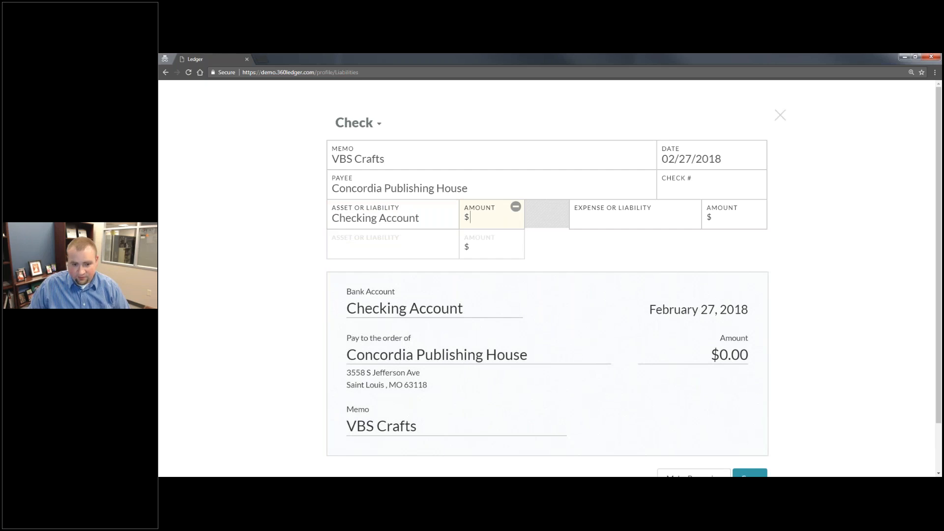
text(75)
key(Tab)
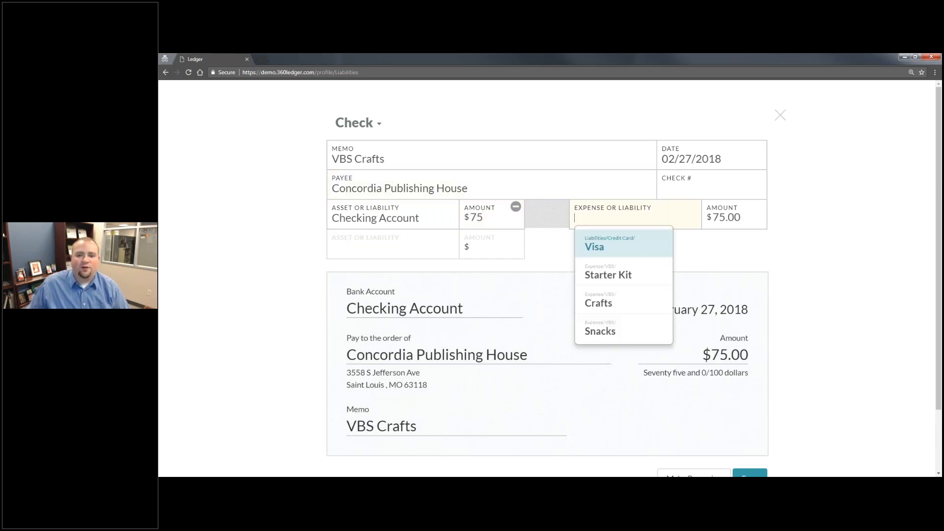
- Assign the check amount to the Crafts expense account and save the check
click(621, 298)
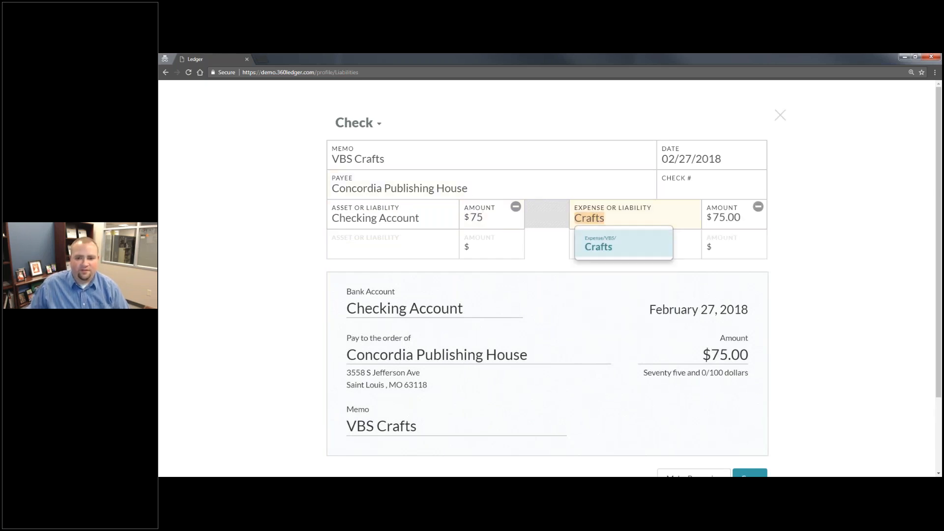
click(752, 234)
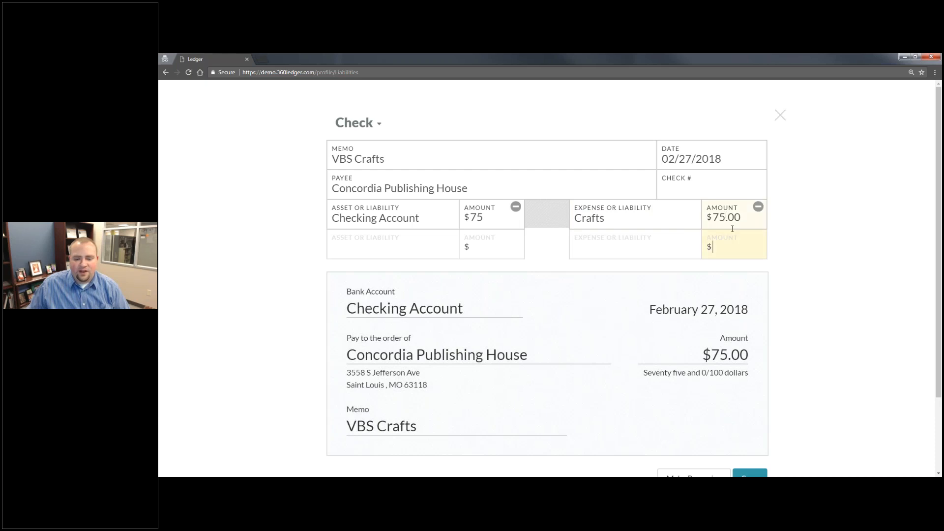
scroll(489, 258, down, 2)
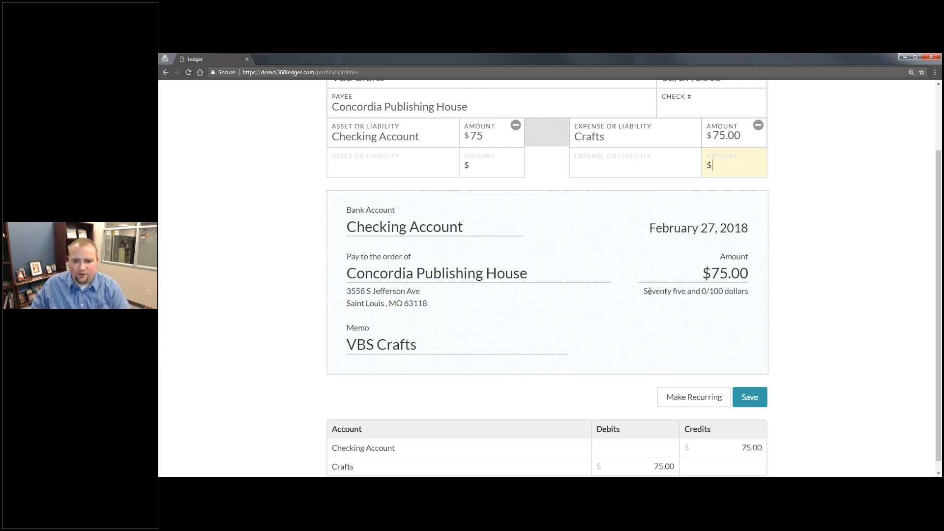
scroll(697, 259, down, 1)
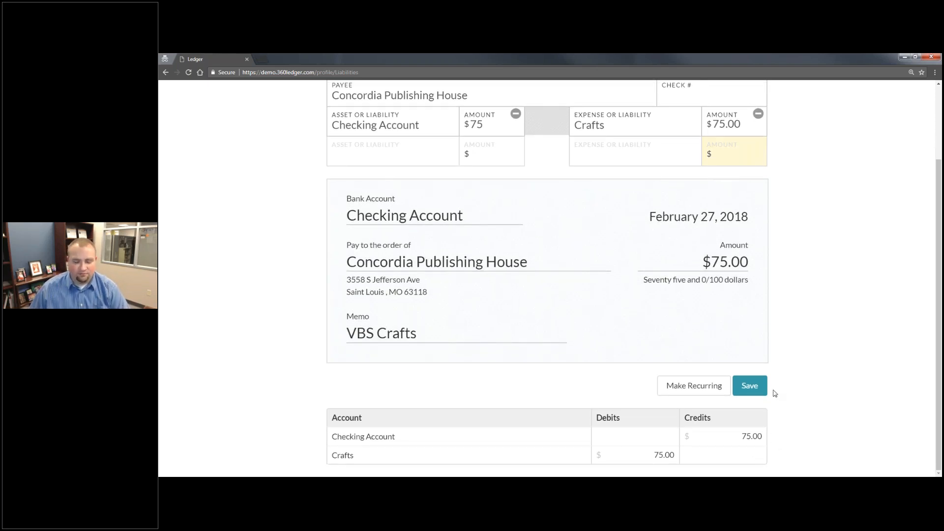
click(751, 388)
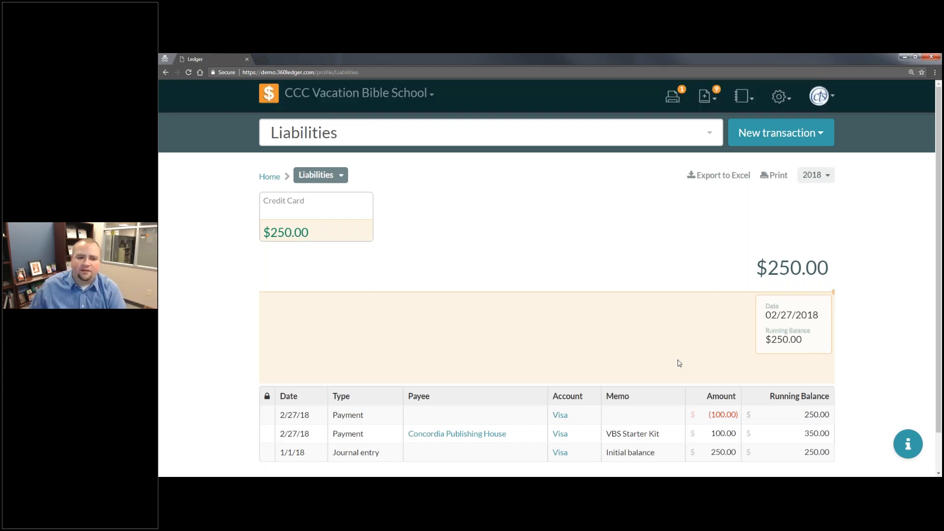
- Return to Home and examine the print status of the VBS Crafts check in the transaction list
click(269, 176)
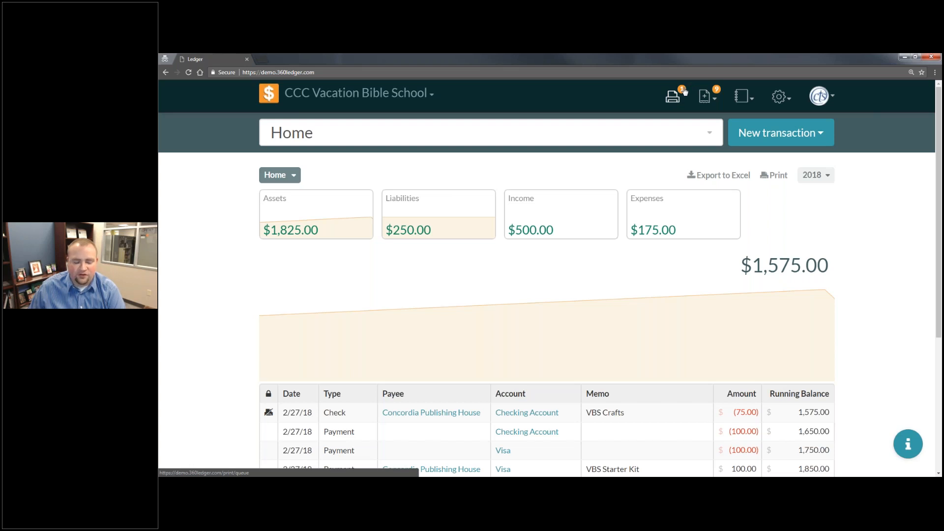
scroll(295, 246, down, 3)
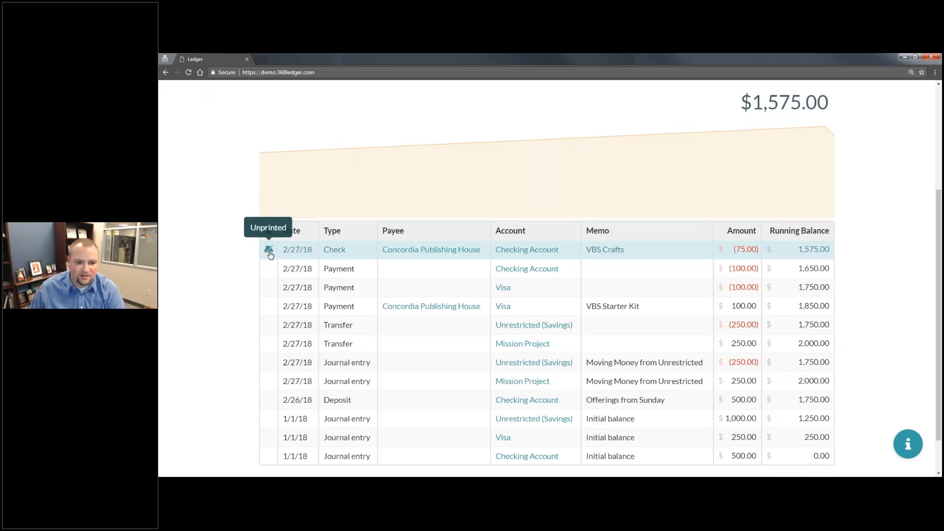
scroll(270, 255, up, 3)
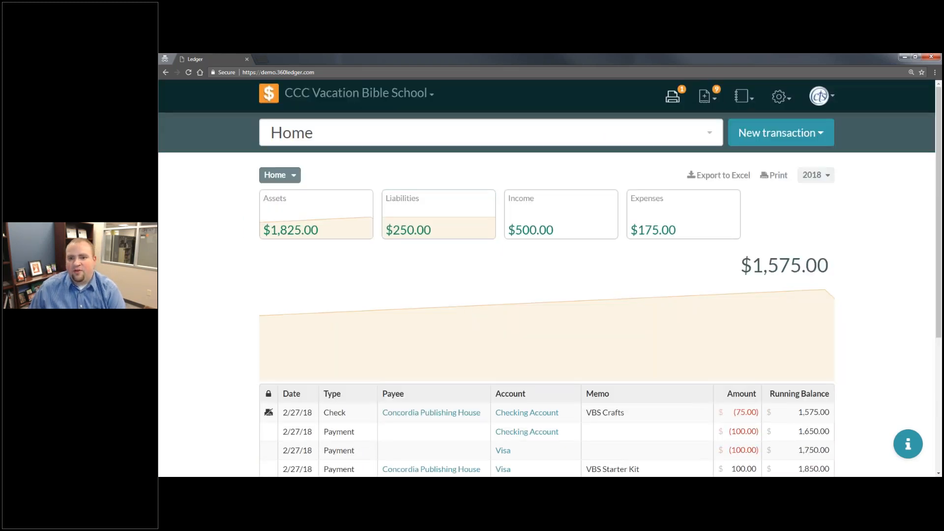
- Open the print queue, select the VBS Crafts check, and review its print layout
click(673, 99)
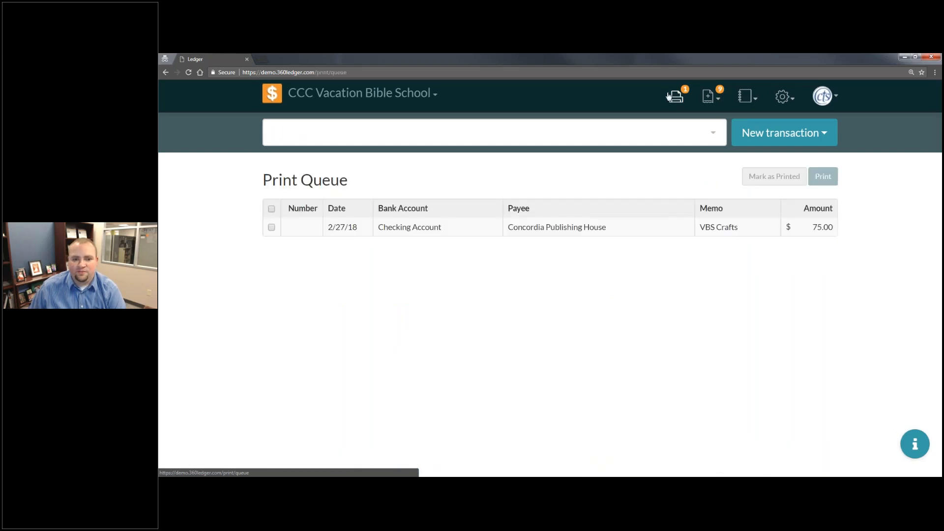
click(268, 227)
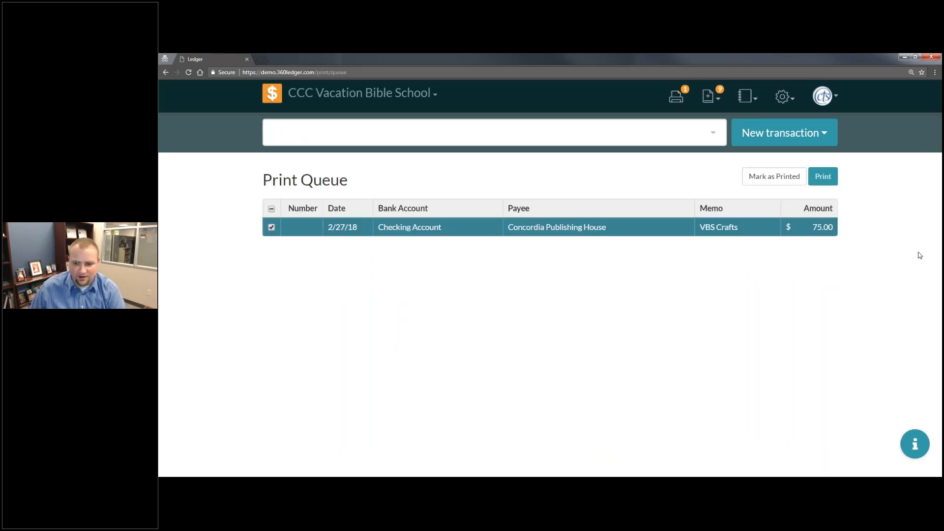
click(816, 180)
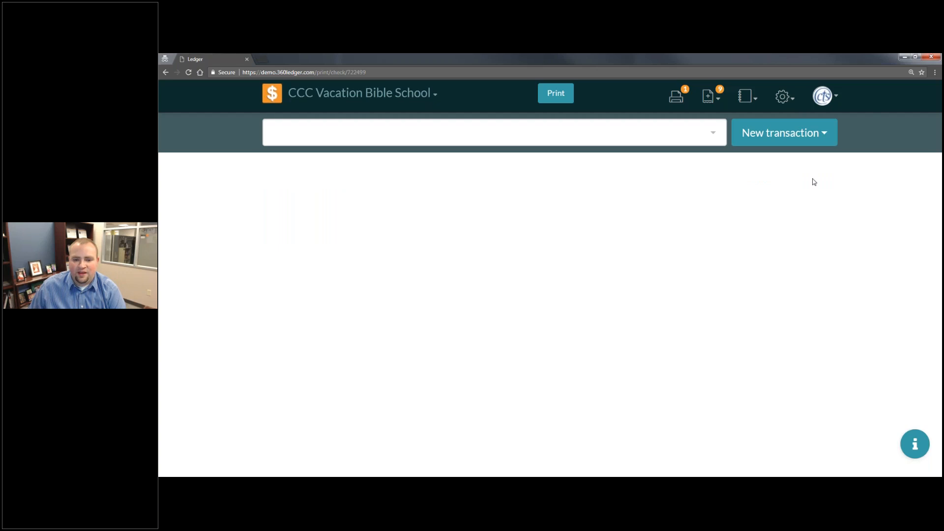
scroll(616, 219, down, 6)
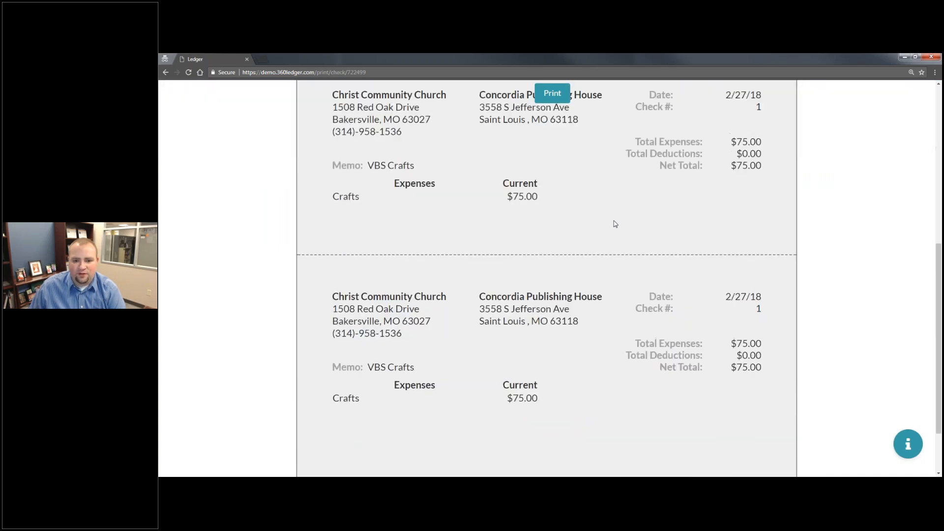
scroll(614, 224, up, 6)
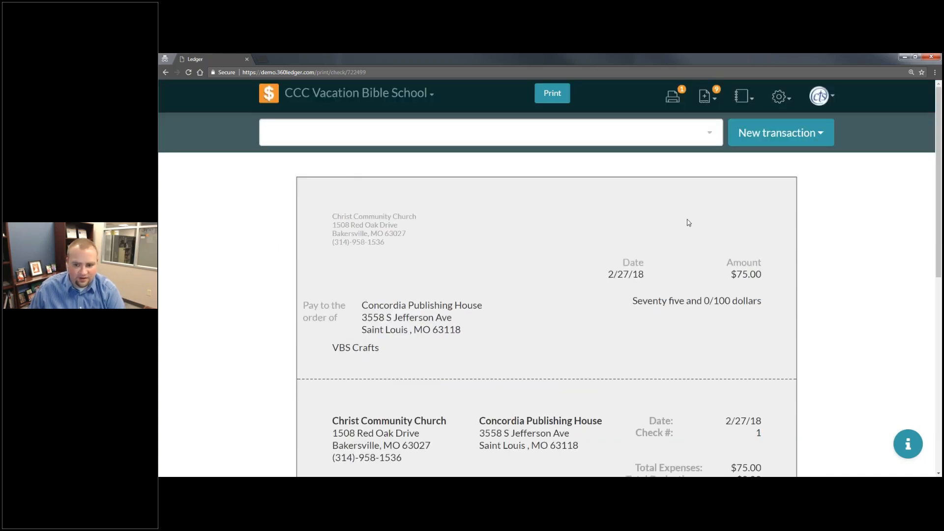
- Send the check to print, confirming 123 as its check number
click(548, 96)
text(123)
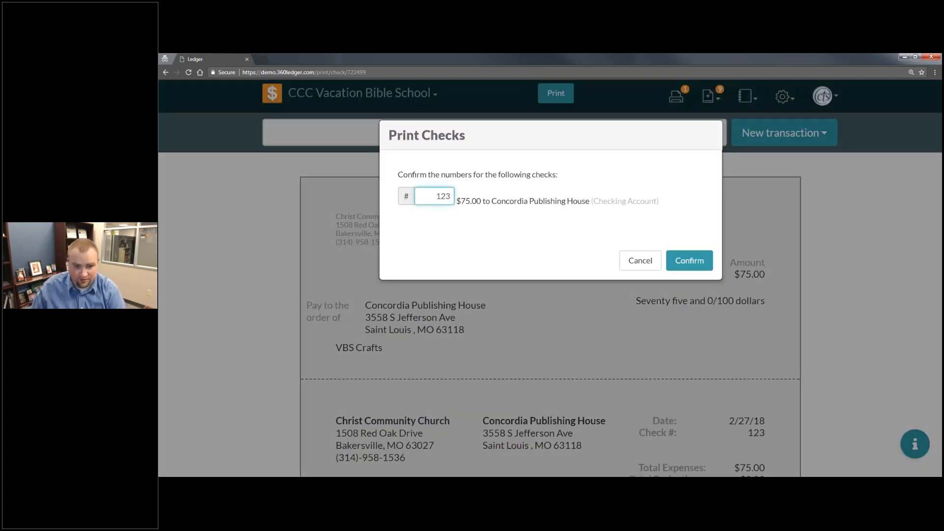
click(696, 262)
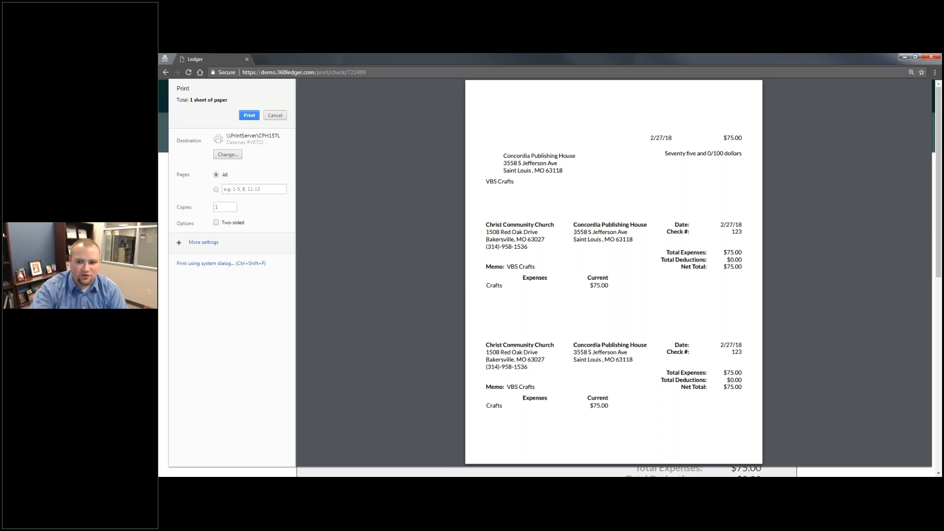
- Cancel the browser's print preview and mark the queued check as printed
click(276, 116)
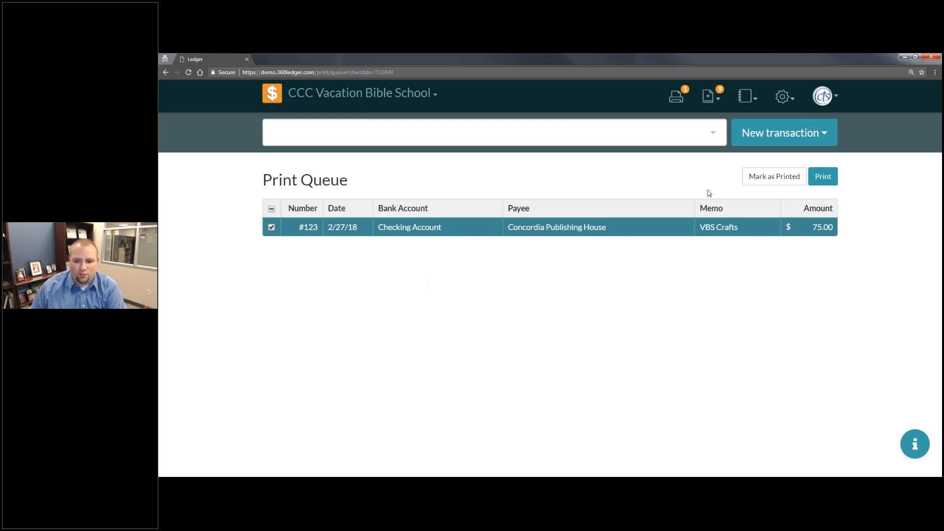
click(773, 187)
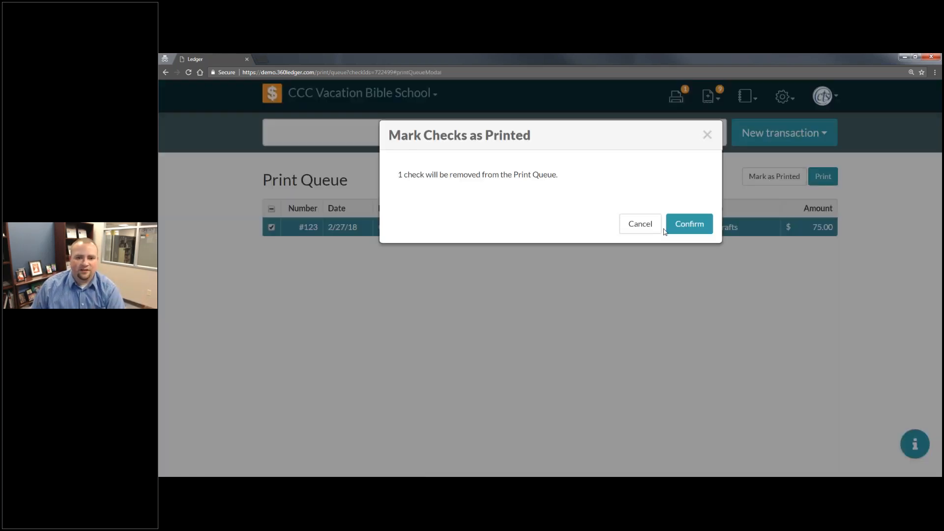
click(701, 227)
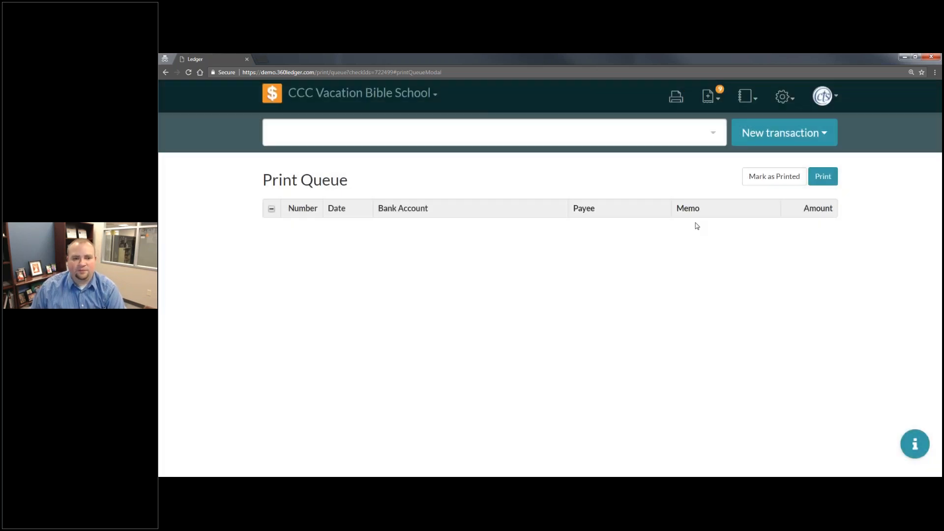
- Return to Home and review the printed check's entry in the transaction list
click(272, 93)
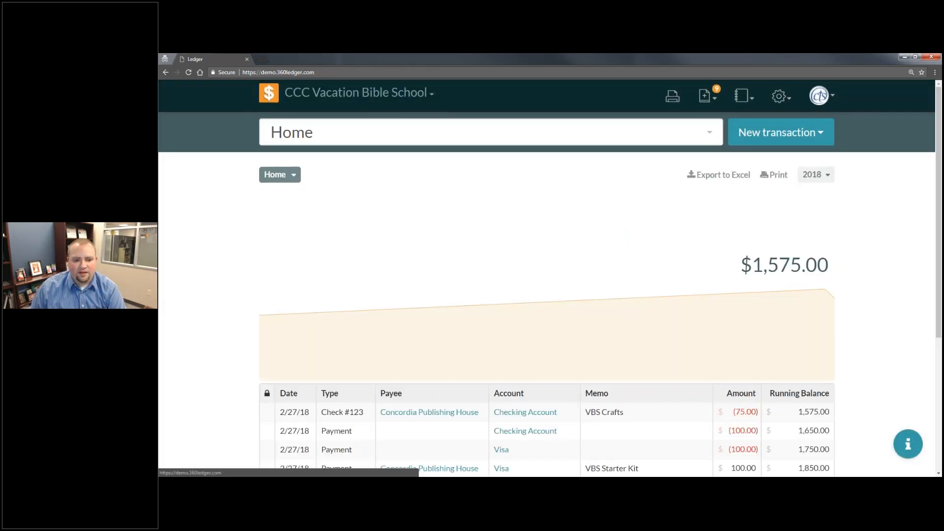
scroll(379, 325, down, 1)
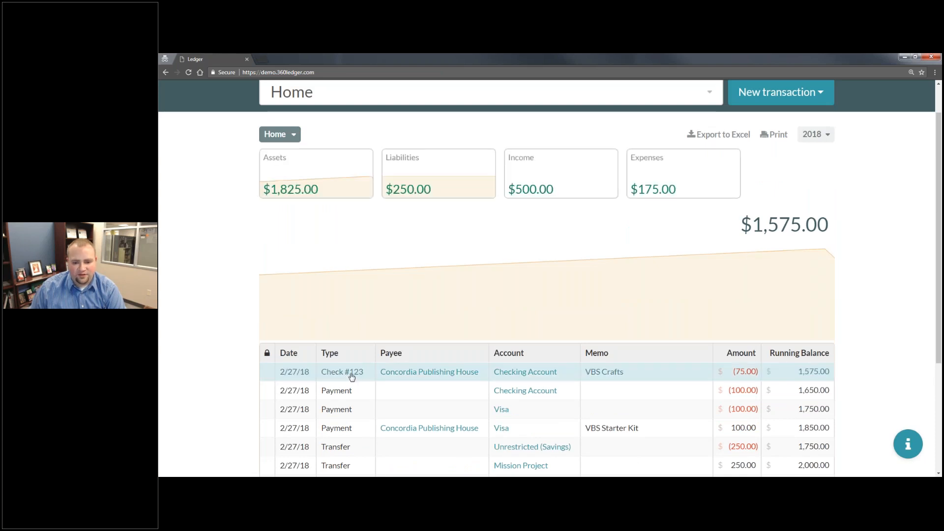
scroll(352, 377, down, 2)
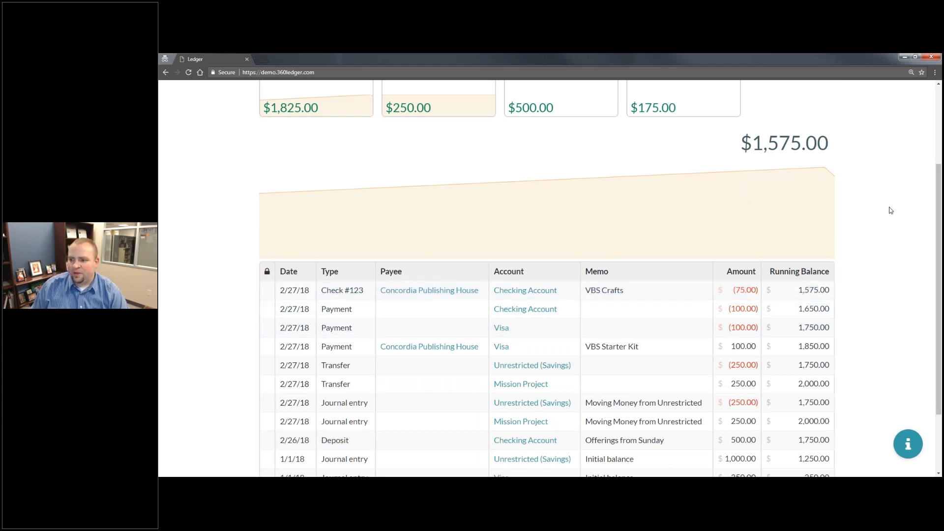
scroll(888, 216, up, 3)
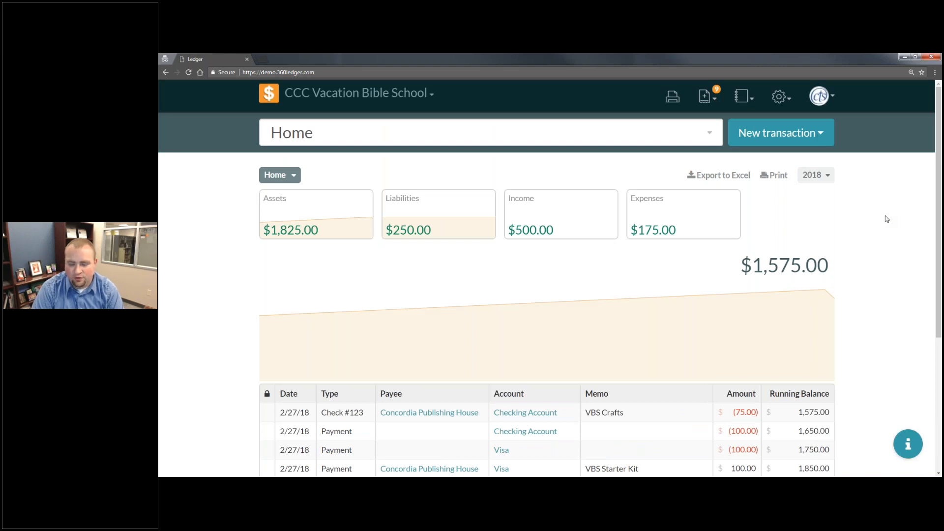
- Start a new payment transaction with AT&T Uverse - Internet as the payee
click(814, 143)
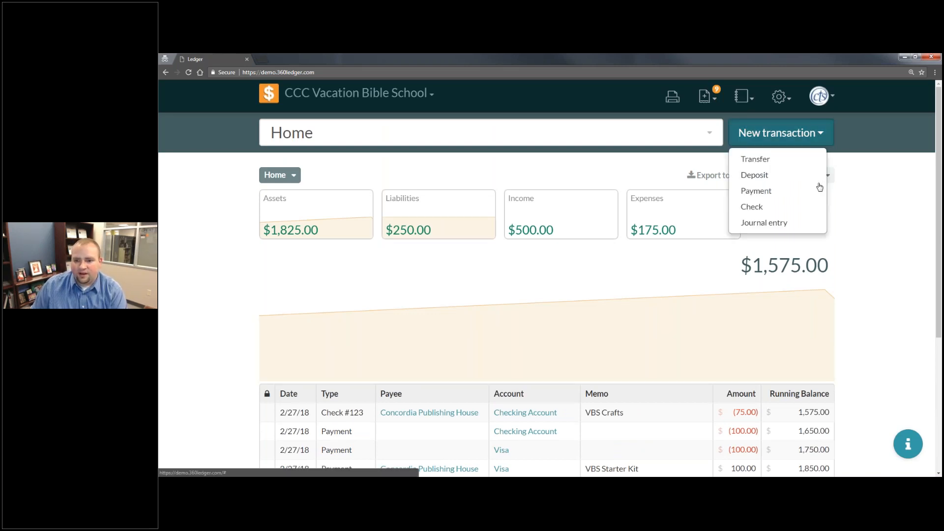
click(756, 191)
click(380, 190)
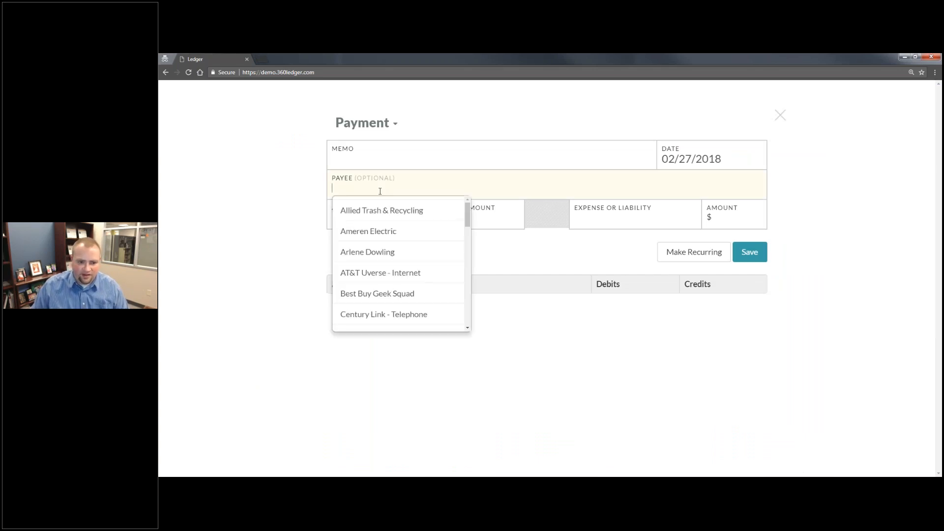
click(383, 274)
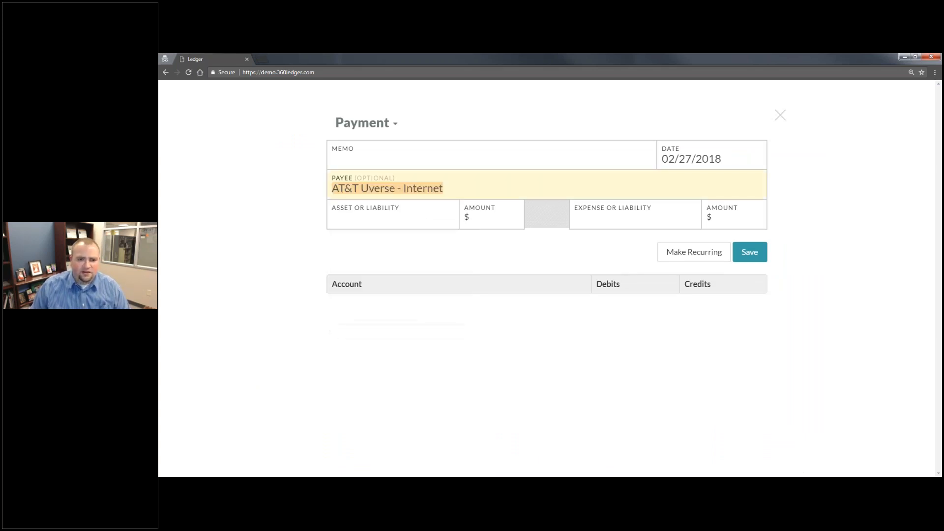
- Draw the payment on Checking Account with an amount of 25
click(401, 215)
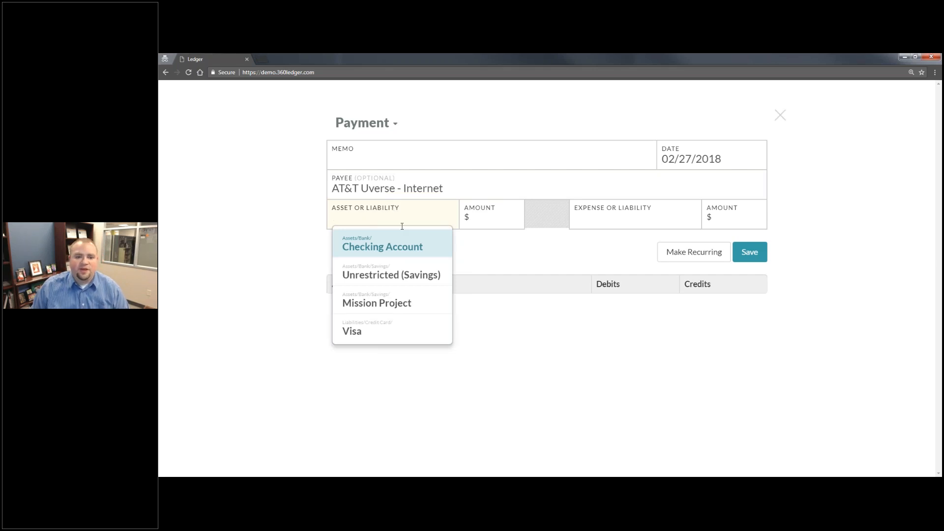
click(383, 247)
click(474, 226)
text(25)
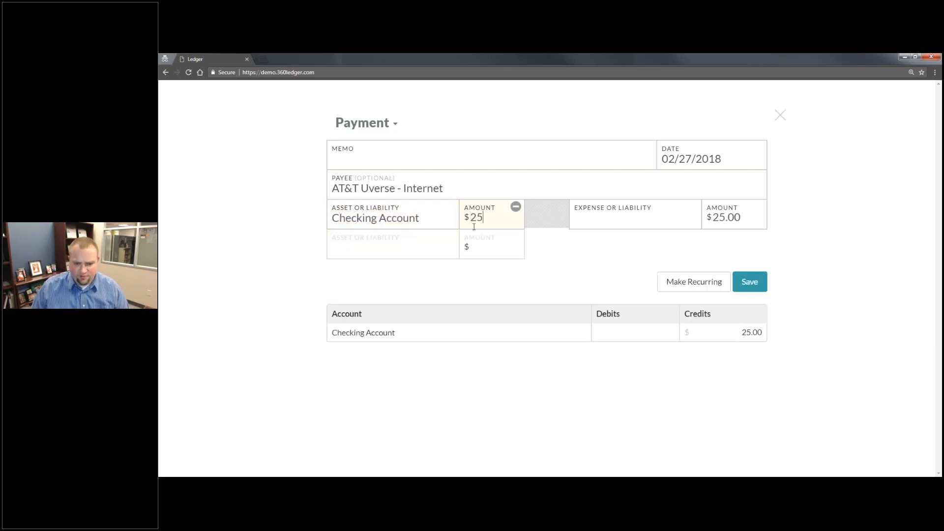
- Allocate the $25.00 payment to the Snacks expense account
click(612, 217)
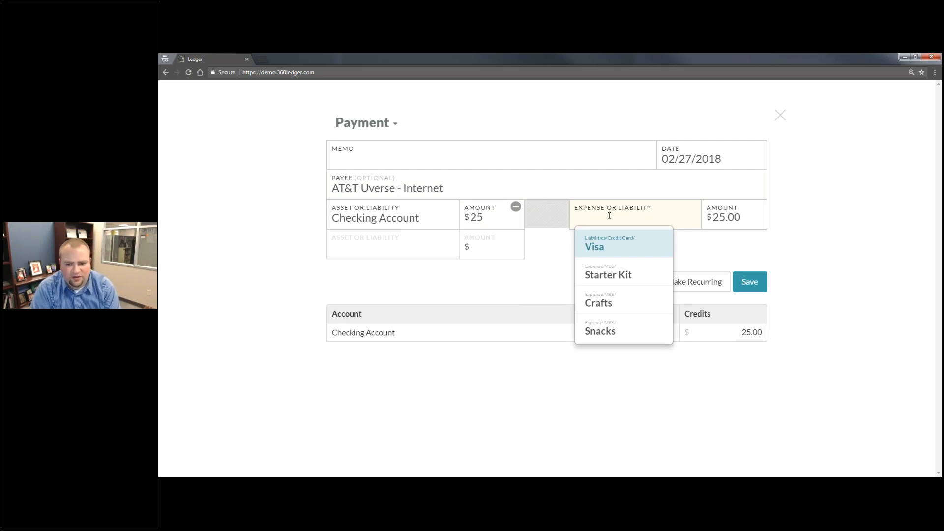
key(Up)
key(Return)
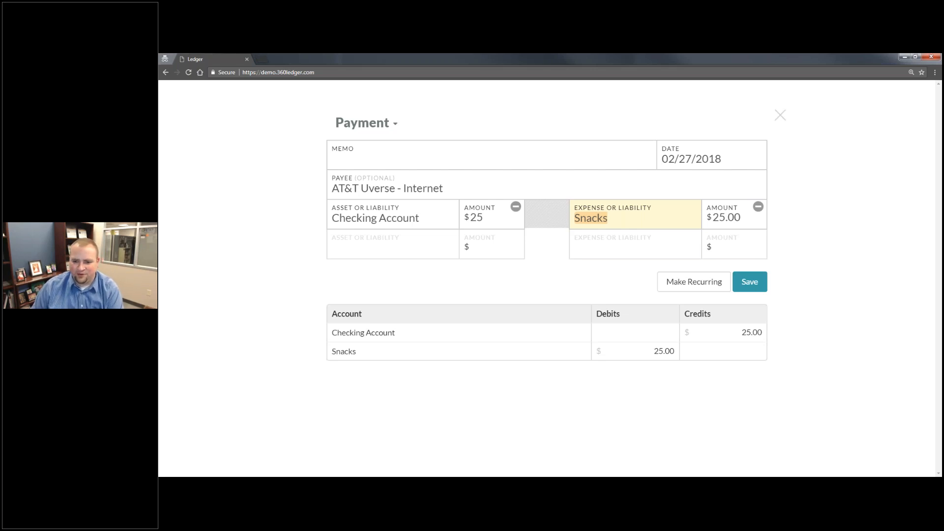
- Save the payment as a recurring transaction named AT&T Bill, occurring on the first Wednesday of every month
click(676, 285)
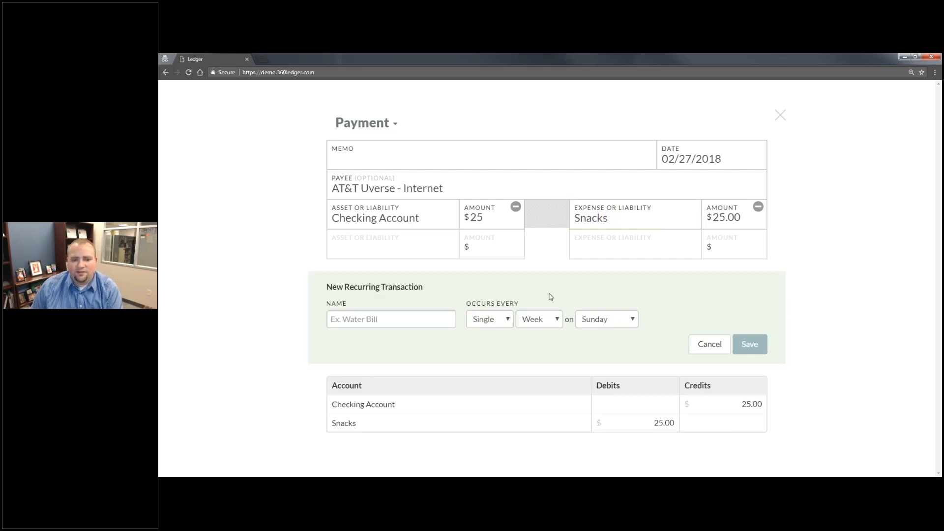
text(AT)
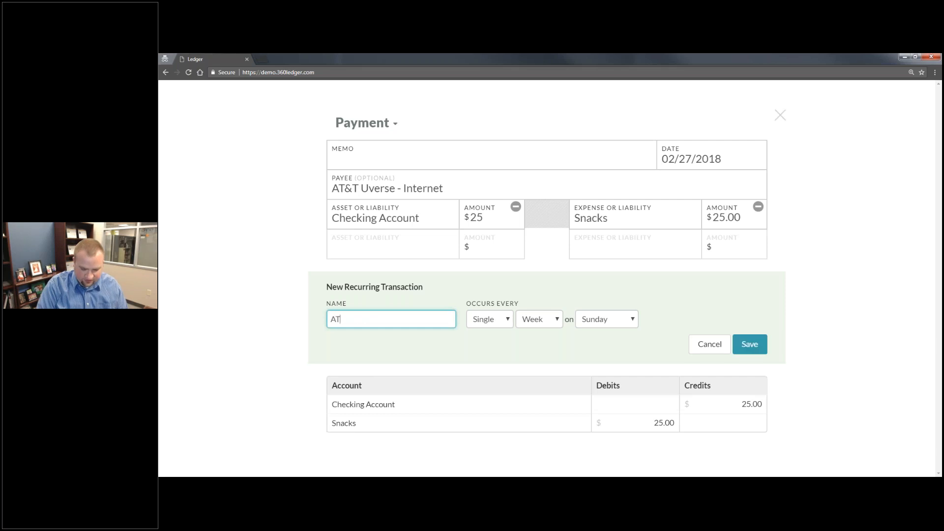
text(&T Bill)
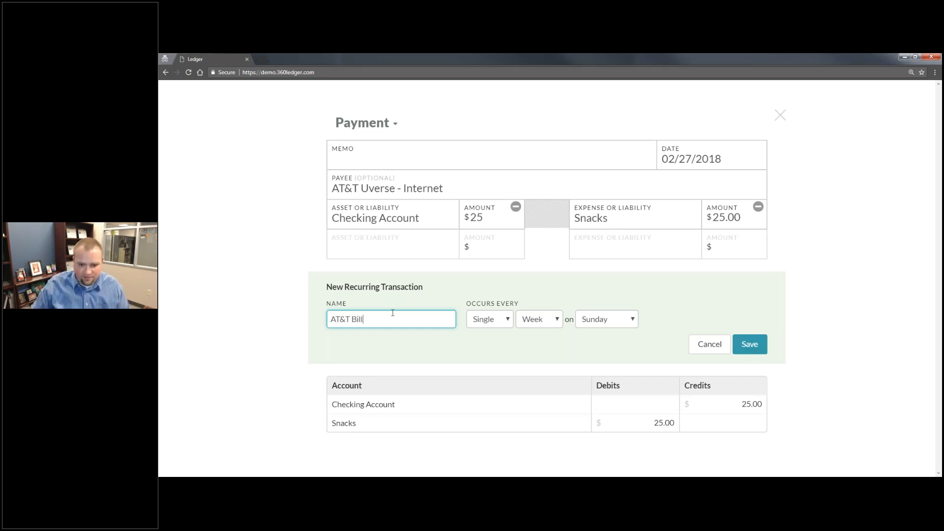
click(540, 319)
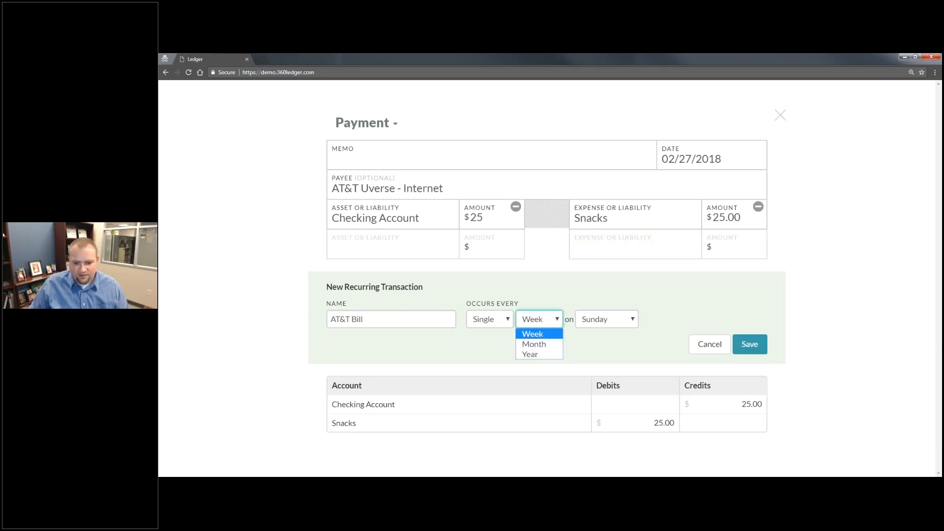
click(538, 344)
click(678, 325)
click(683, 362)
click(756, 349)
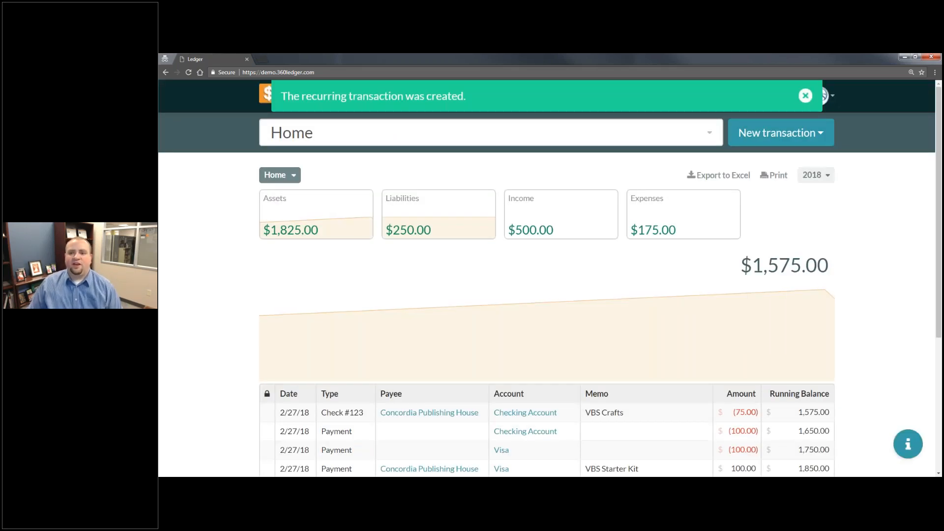
click(805, 99)
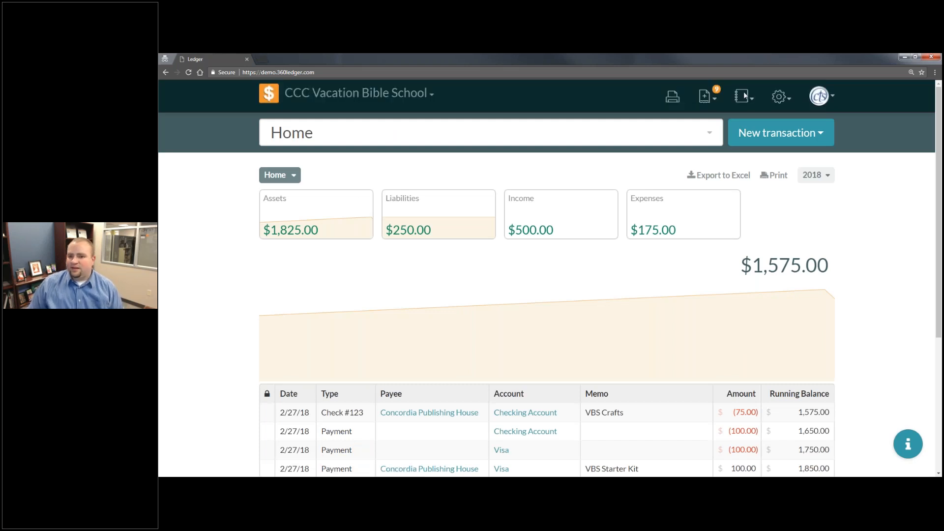
- Check the pending transactions and review the Recurring Transactions settings page
click(717, 104)
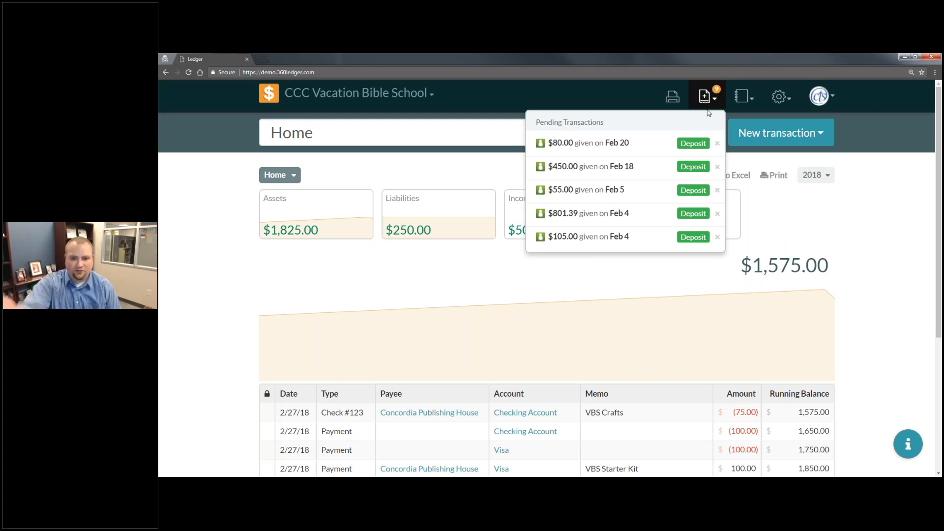
click(775, 97)
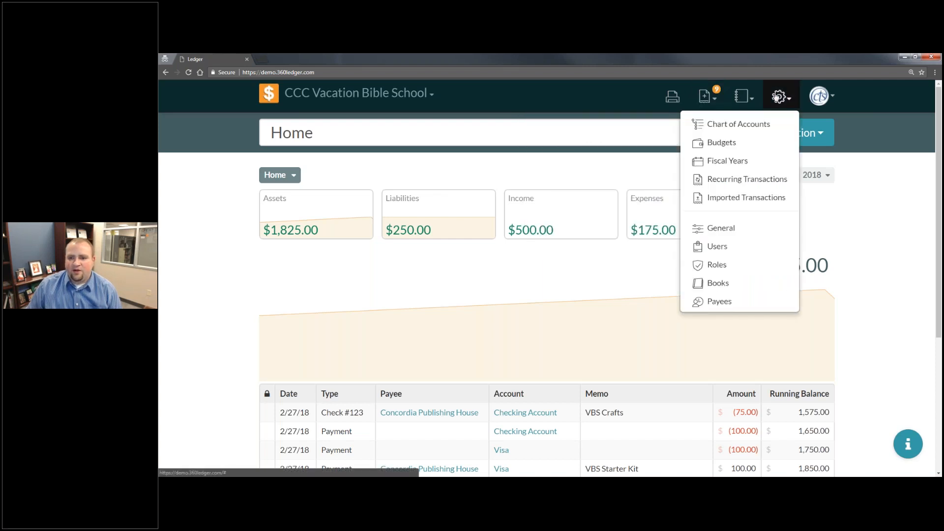
click(775, 180)
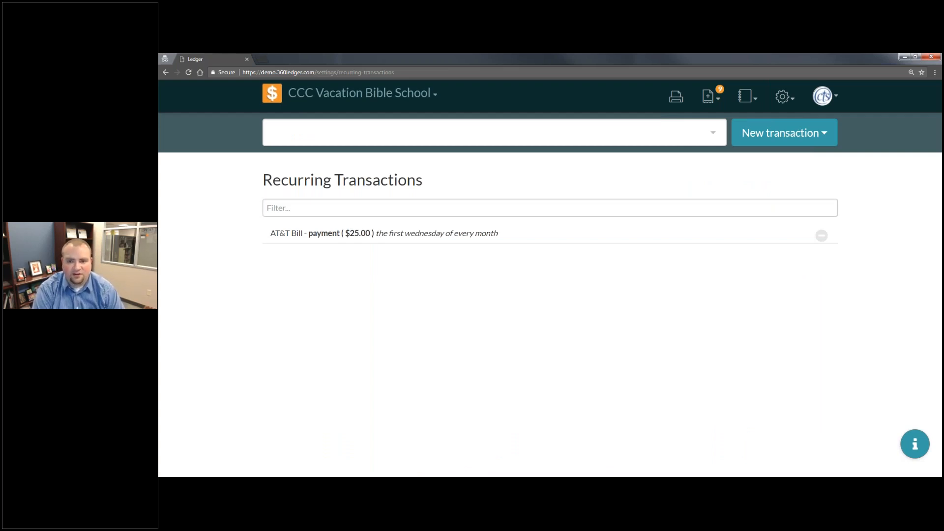
click(718, 104)
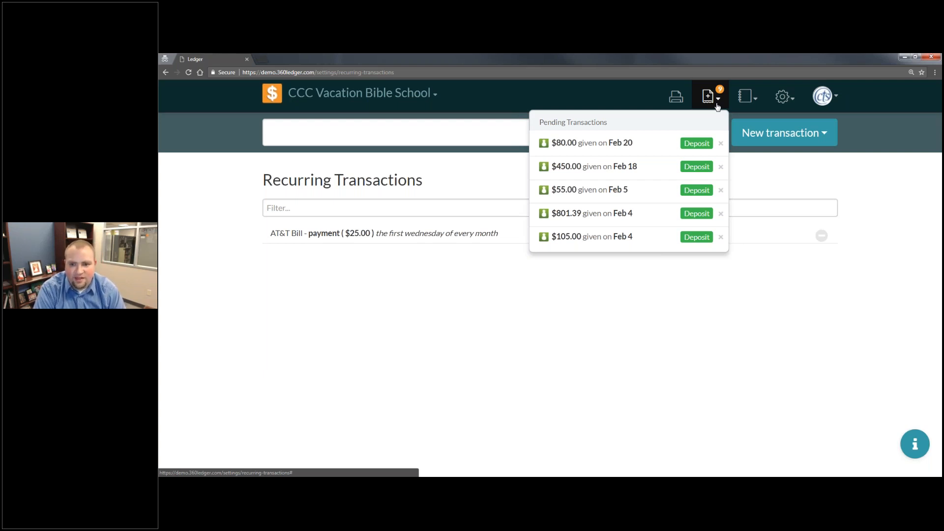
- View the Imported Transactions settings page and bring up the Paychex file import
click(747, 96)
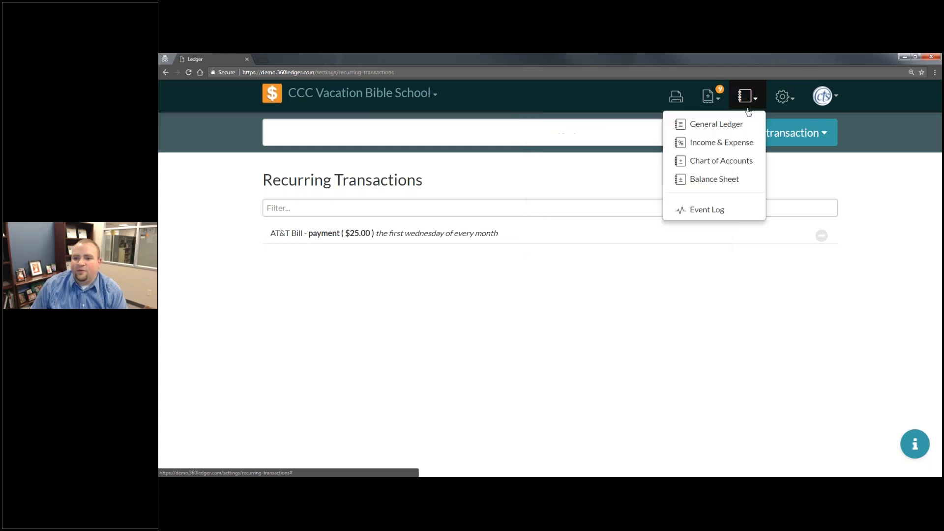
click(791, 100)
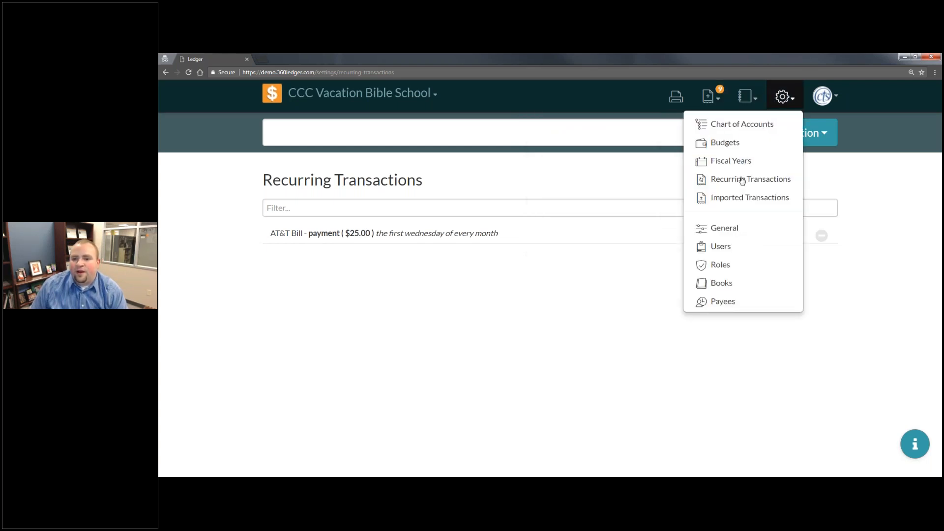
click(739, 198)
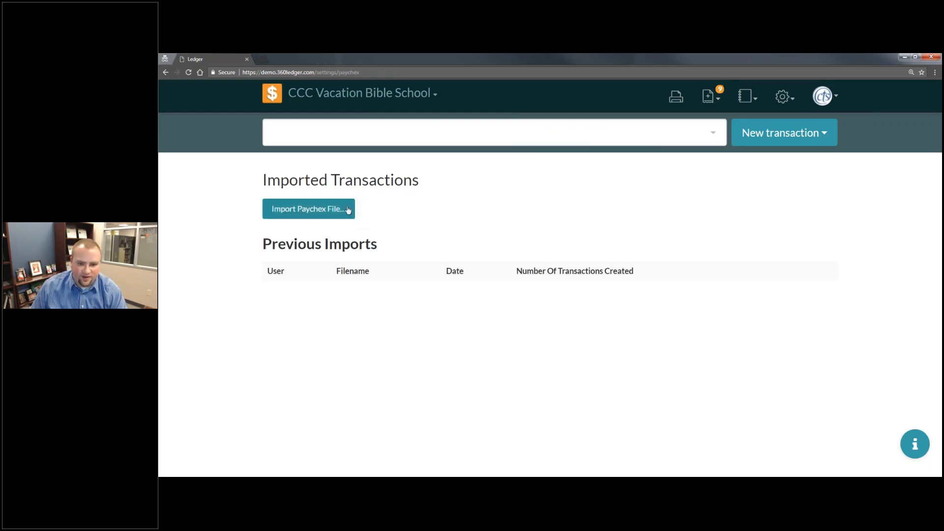
click(348, 211)
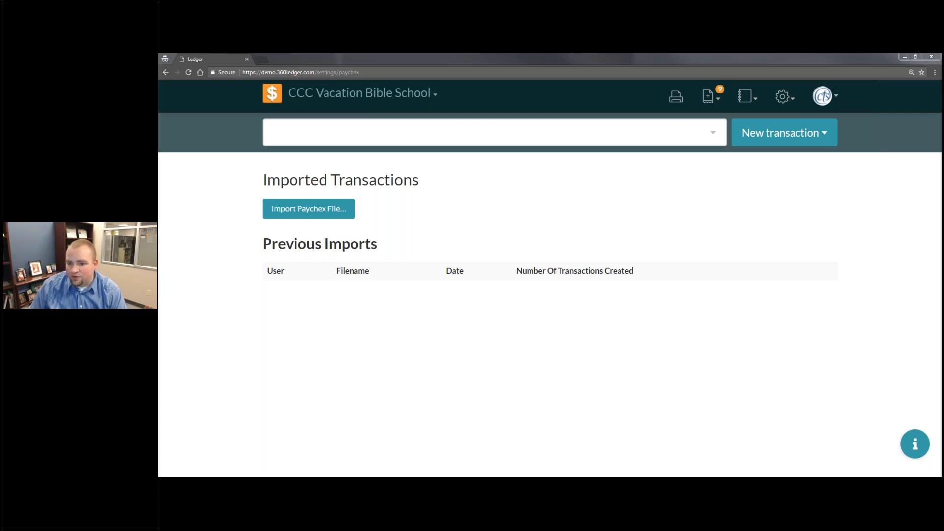
- Return to Home and drill down through the bank assets to view the Checking Account
click(272, 96)
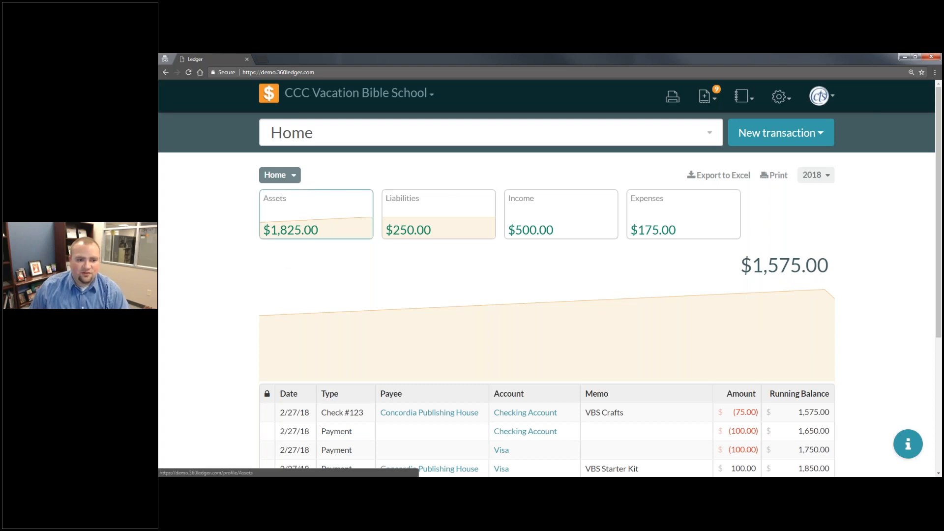
click(295, 206)
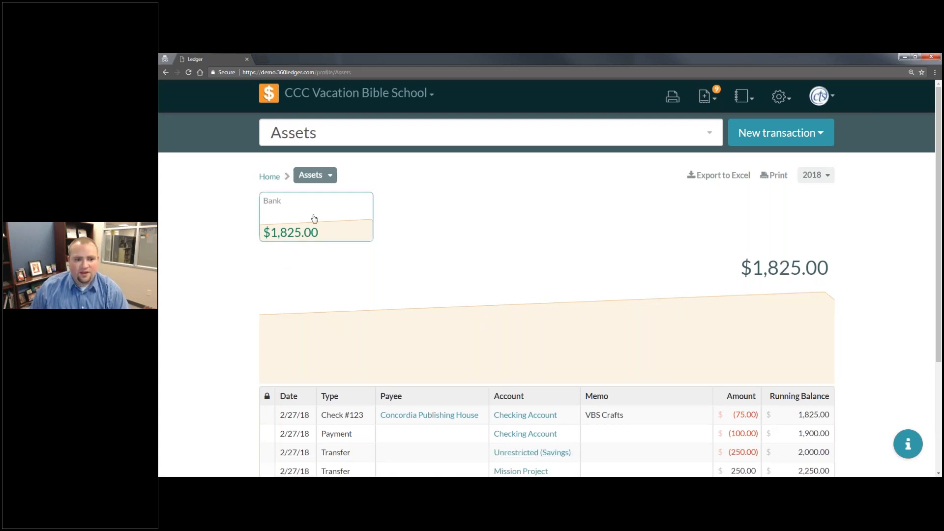
click(312, 219)
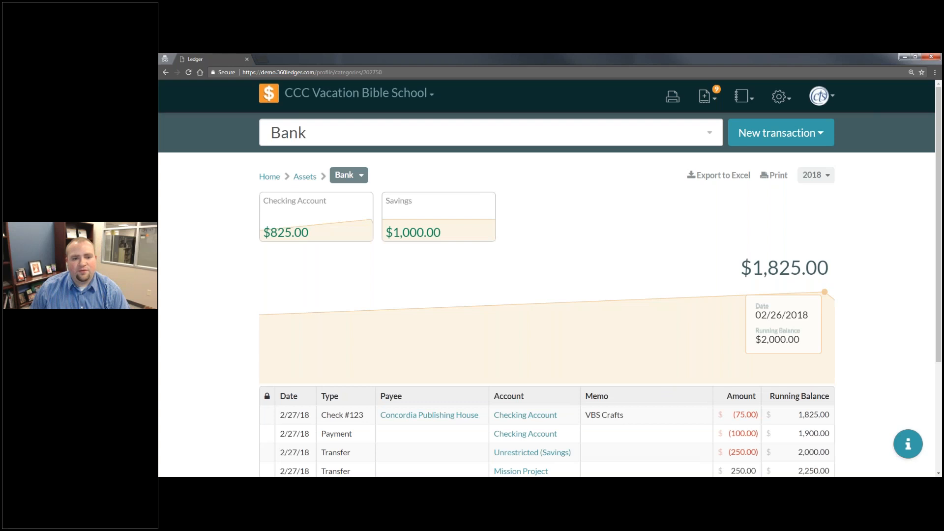
click(343, 233)
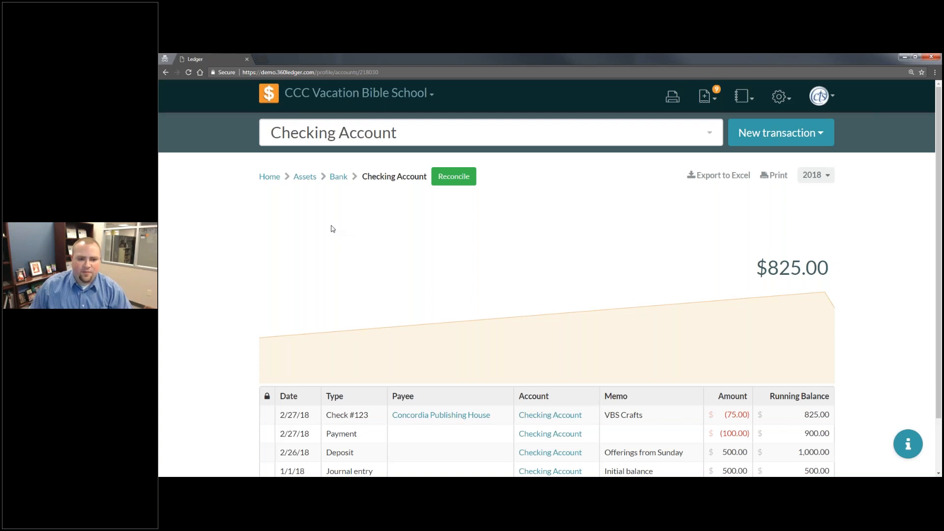
- Start reconciling the Savings account with a statement ending balance of 1000
click(339, 177)
click(438, 217)
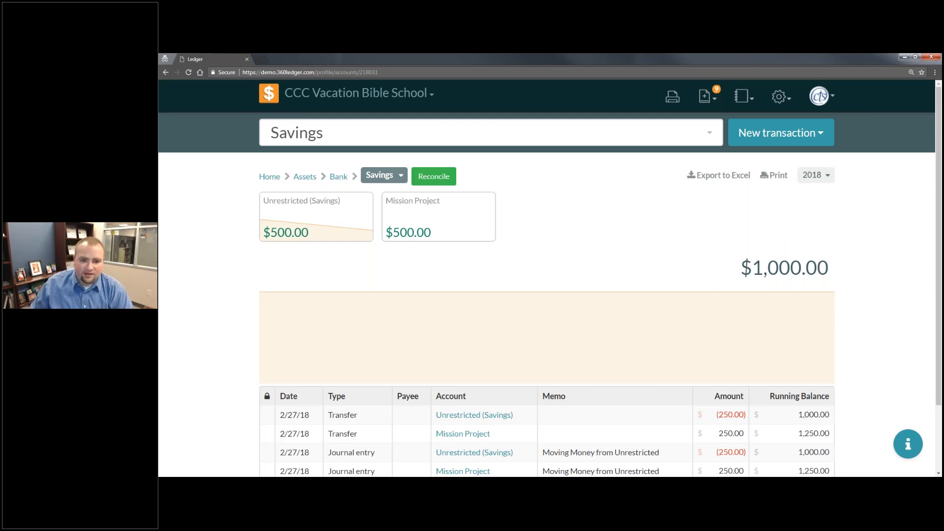
click(437, 180)
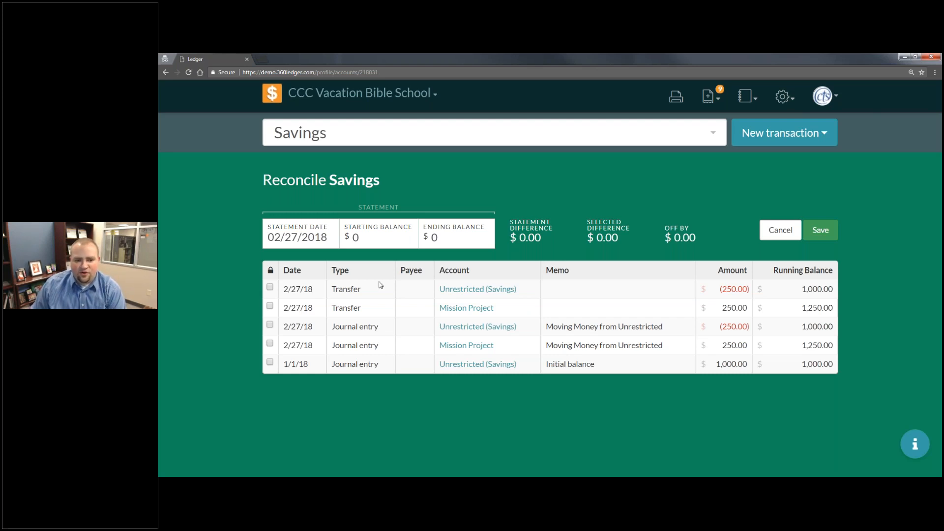
key(Tab)
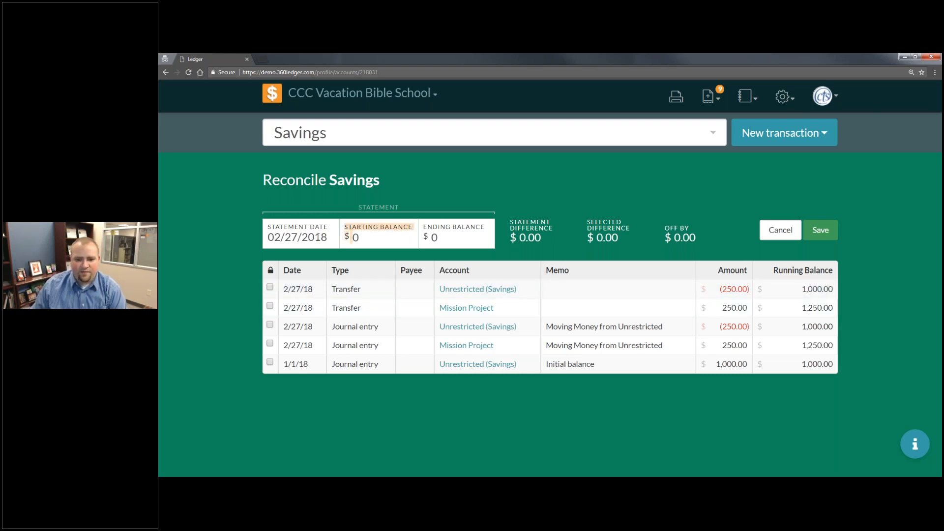
click(405, 236)
click(466, 237)
text(1000)
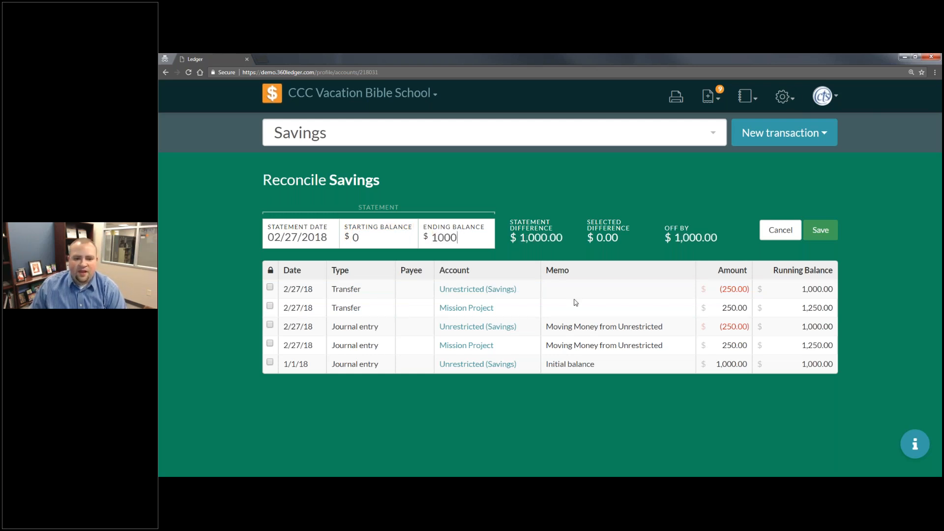
- Mark all the listed Savings transfers and journal entries as cleared and save the reconciliation
click(270, 287)
click(270, 306)
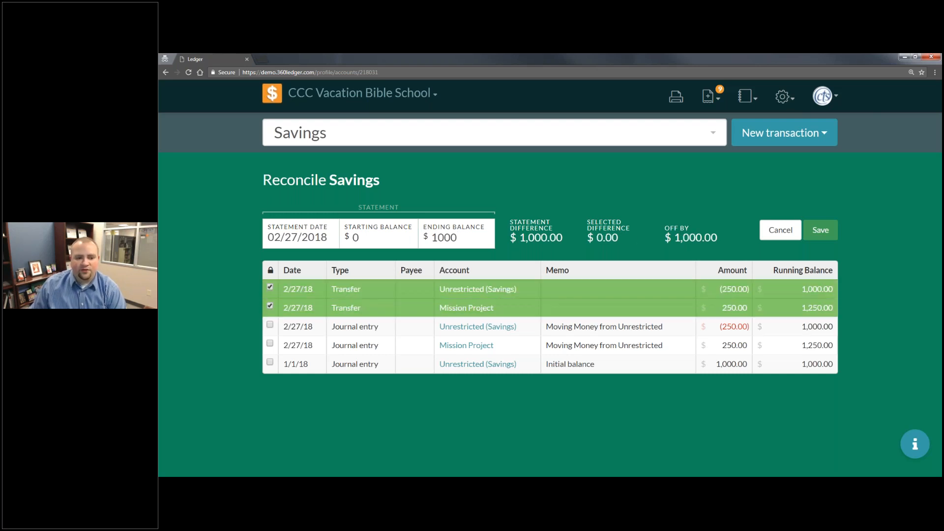
click(270, 325)
click(270, 362)
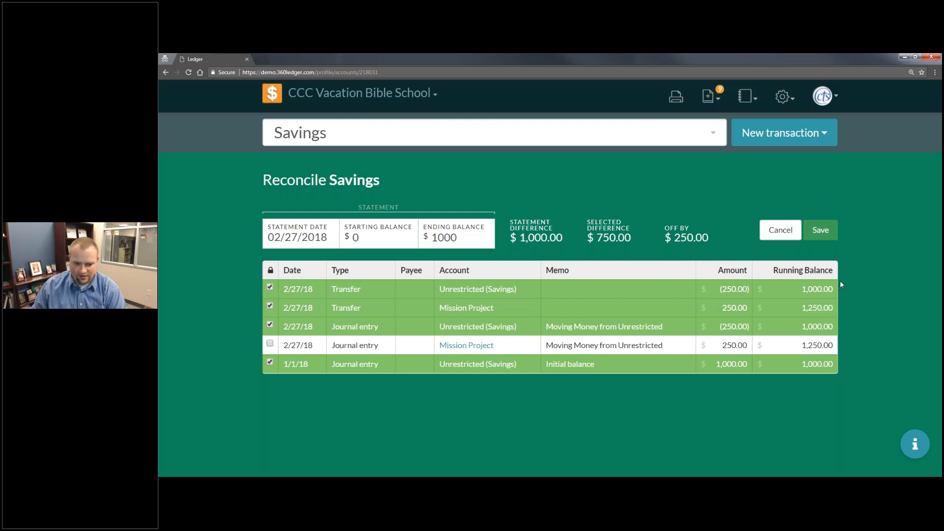
click(270, 343)
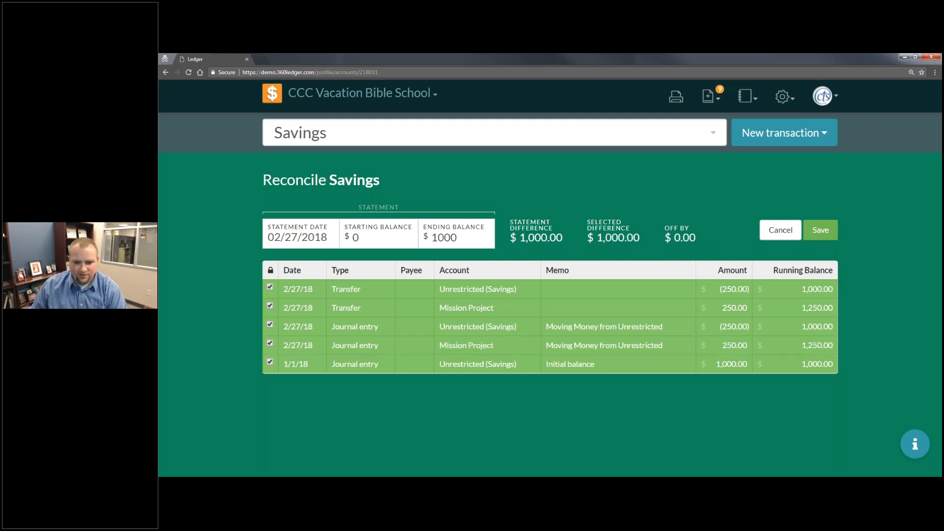
double_click(676, 237)
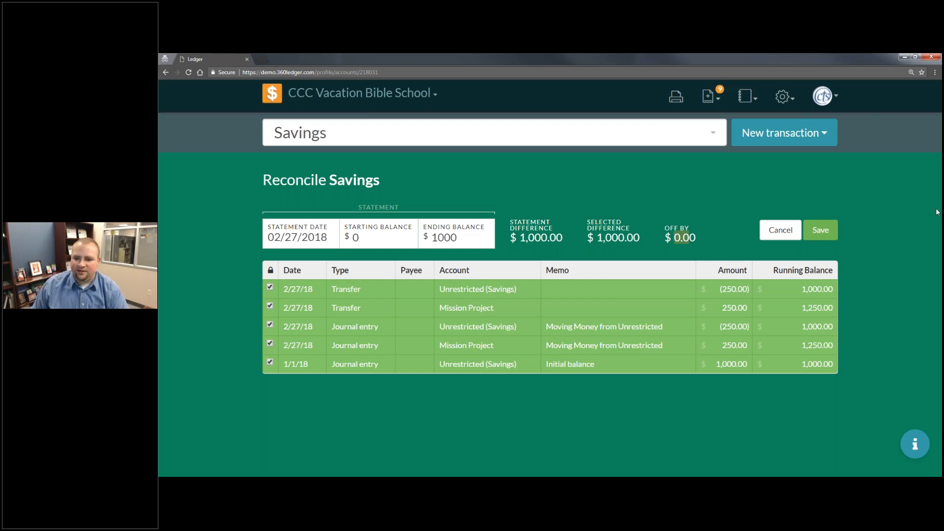
click(825, 230)
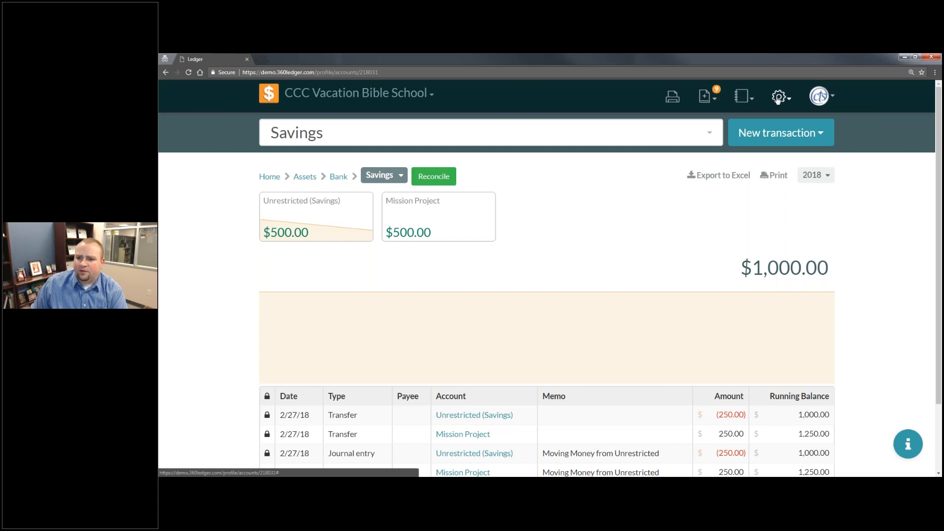
- Show the list of available reports
click(776, 98)
click(741, 95)
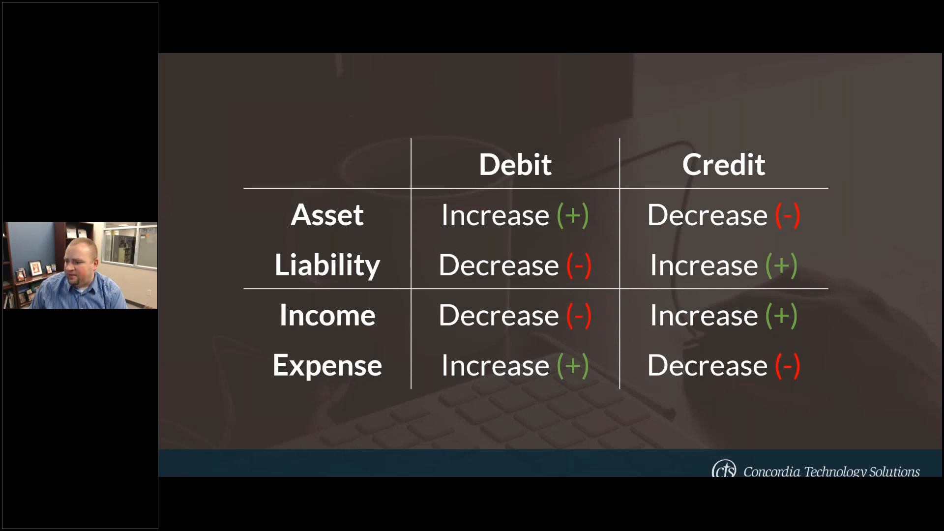
click(570, 317)
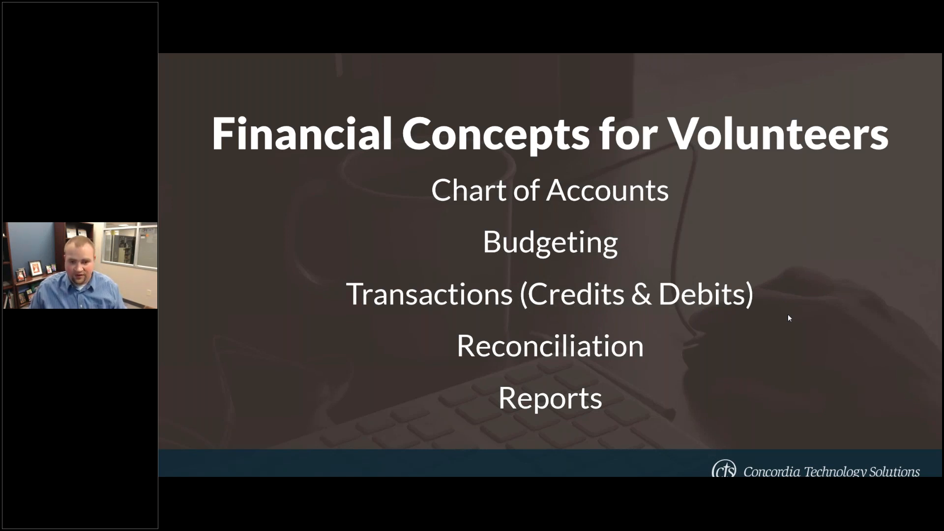
key(alt+Tab)
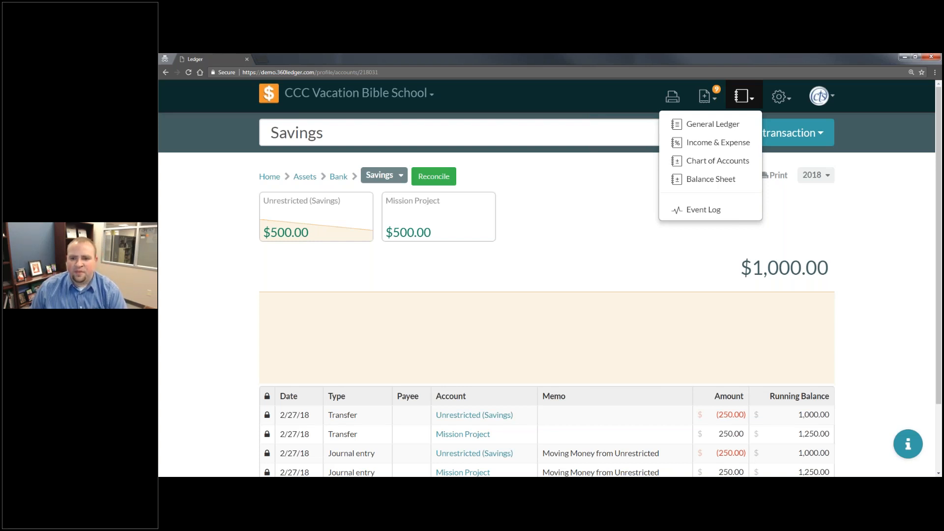
- Run the General Ledger report and filter its transaction type to checks only
click(726, 124)
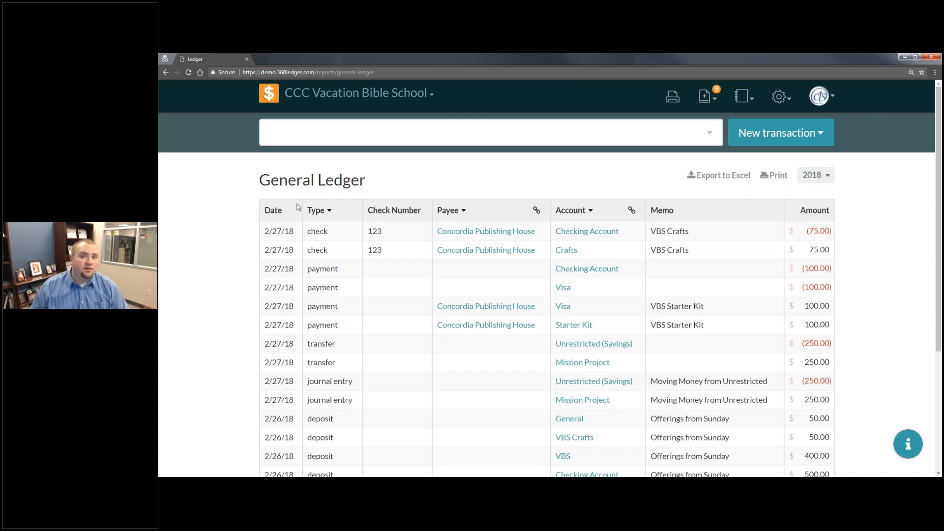
click(327, 210)
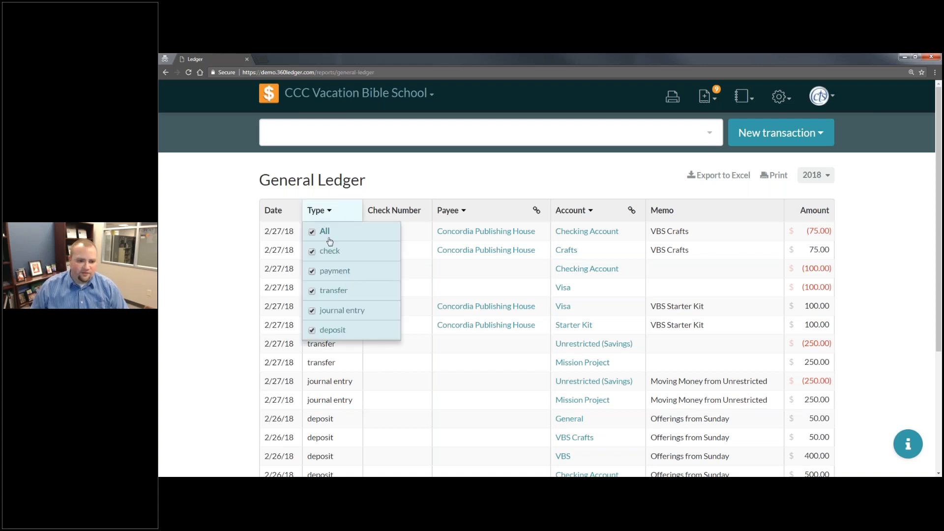
click(327, 238)
click(345, 252)
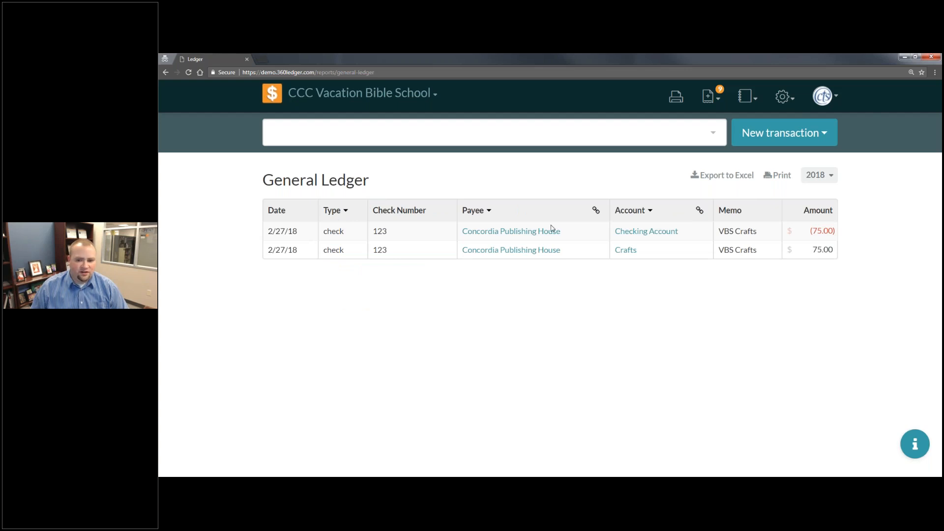
- Filter the General Ledger's accounts to the Checking Account only
click(630, 215)
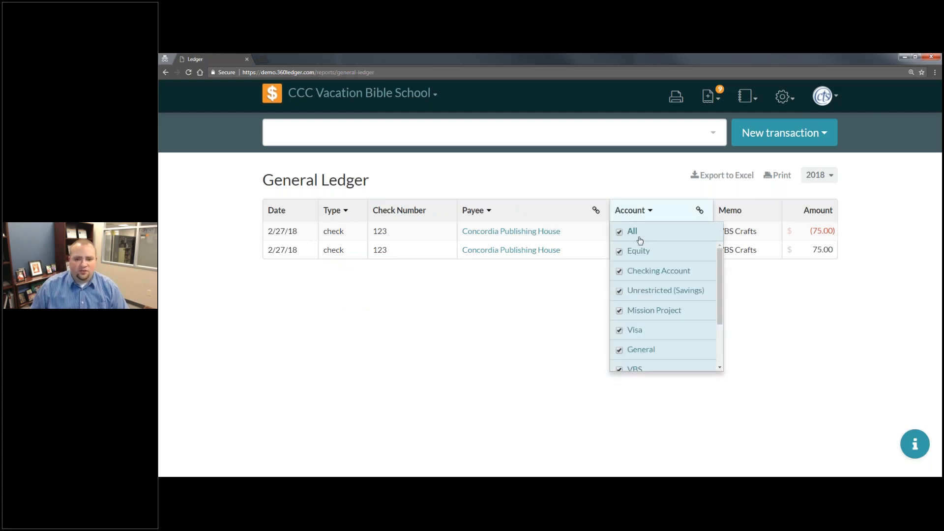
click(637, 236)
click(651, 272)
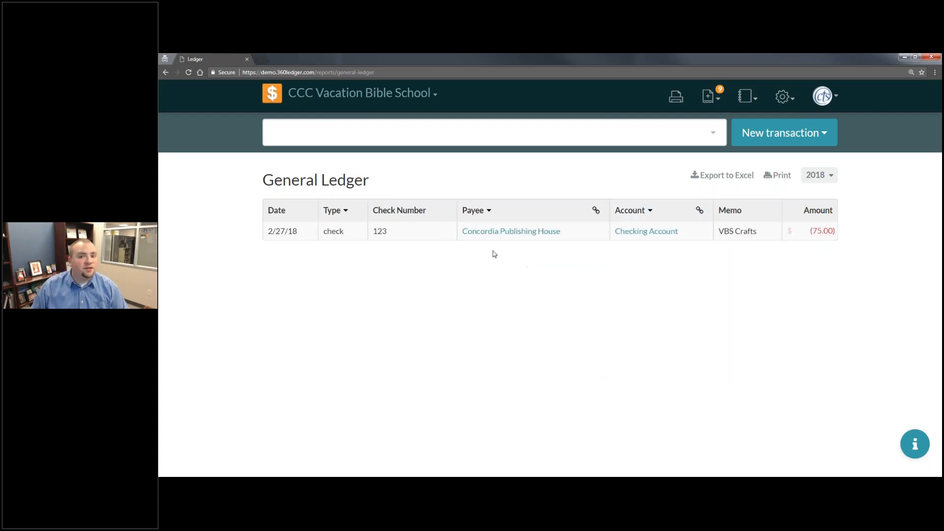
- Reset the account and transaction type filters so the General Ledger includes all accounts and types
click(652, 212)
click(632, 231)
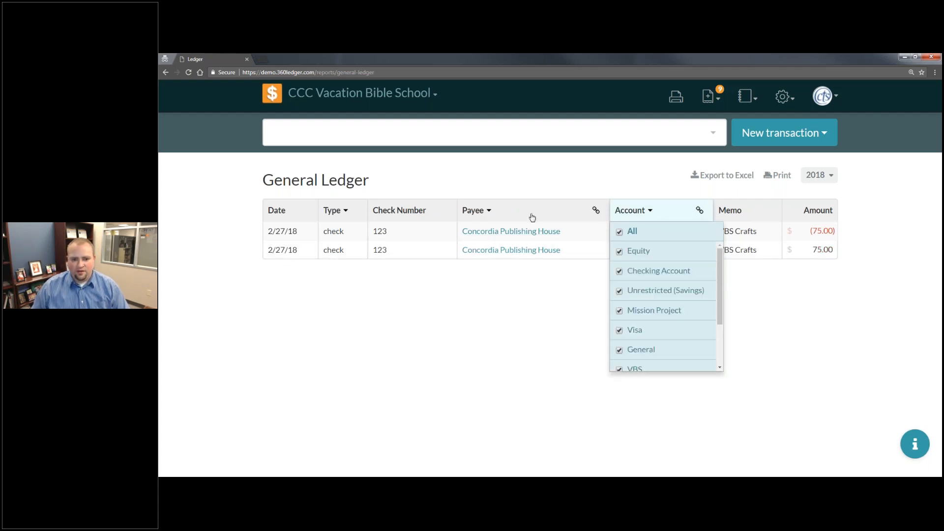
click(330, 212)
click(335, 232)
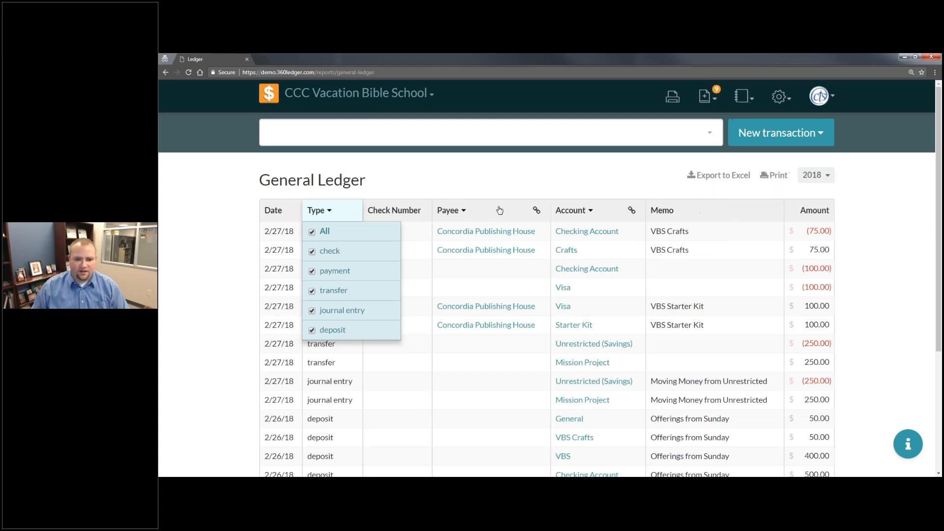
- Group the General Ledger by payee and review the grouped entries
click(501, 212)
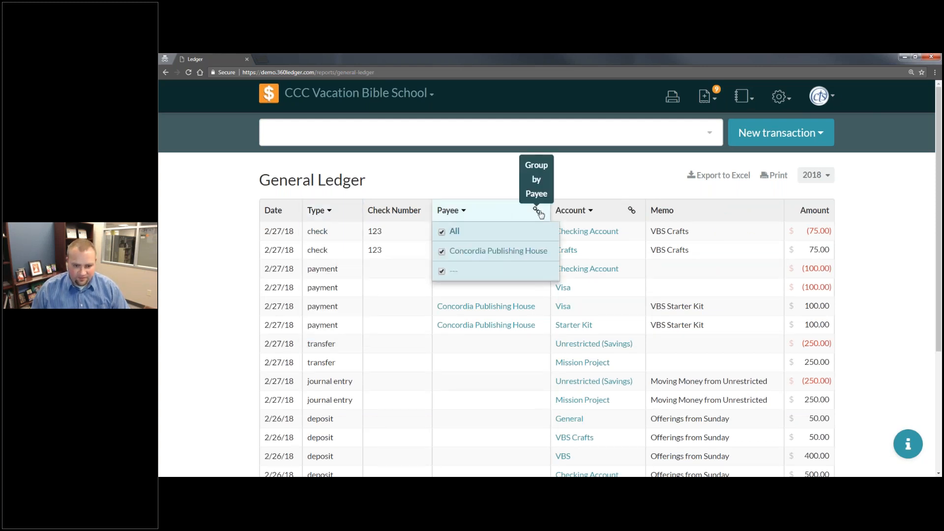
click(538, 211)
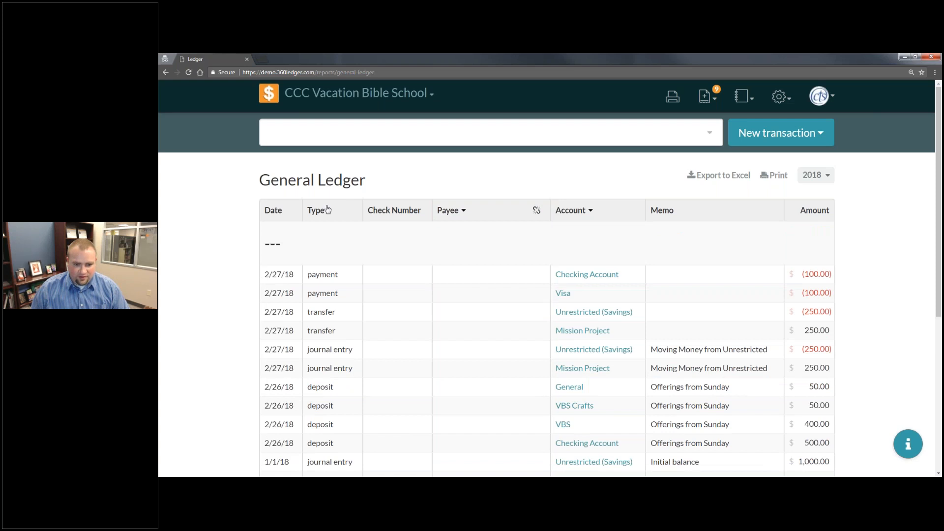
scroll(328, 210, down, 5)
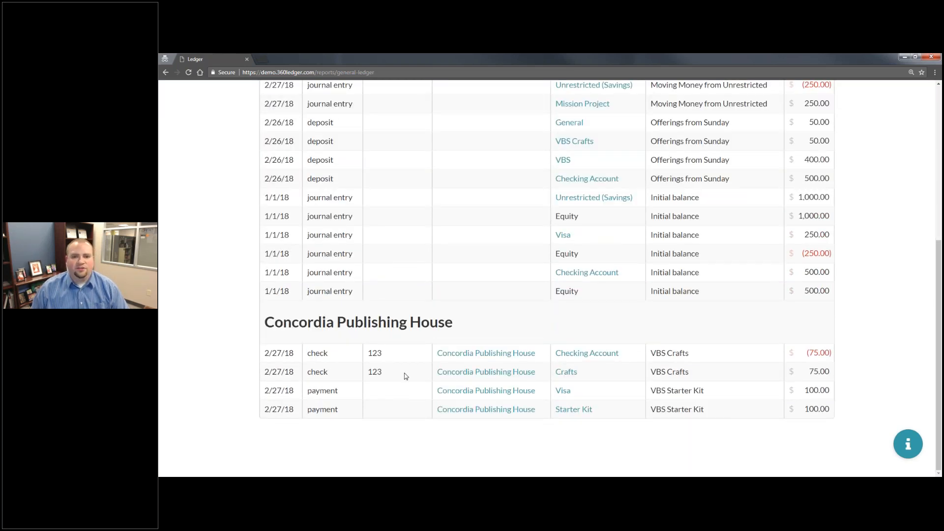
scroll(443, 374, up, 5)
- Limit the payee-grouped General Ledger to check transactions
click(335, 214)
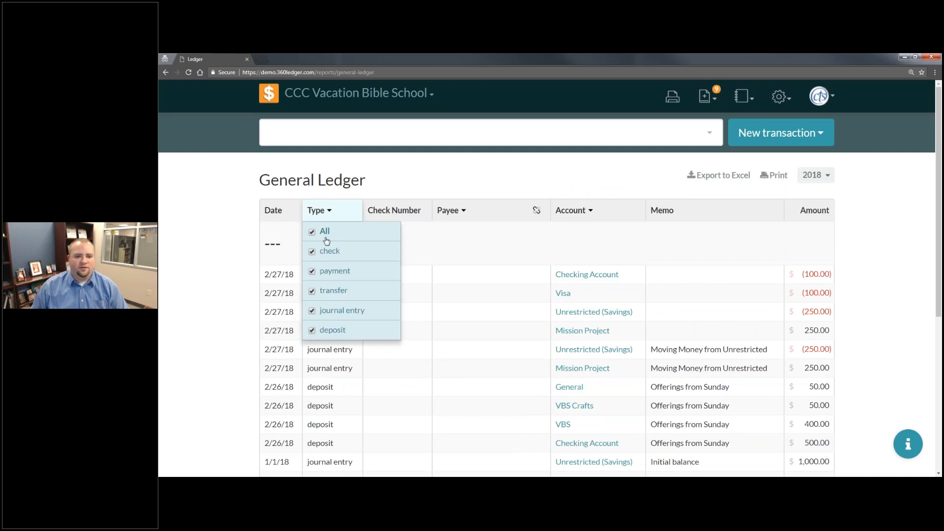
click(327, 241)
click(329, 251)
click(582, 336)
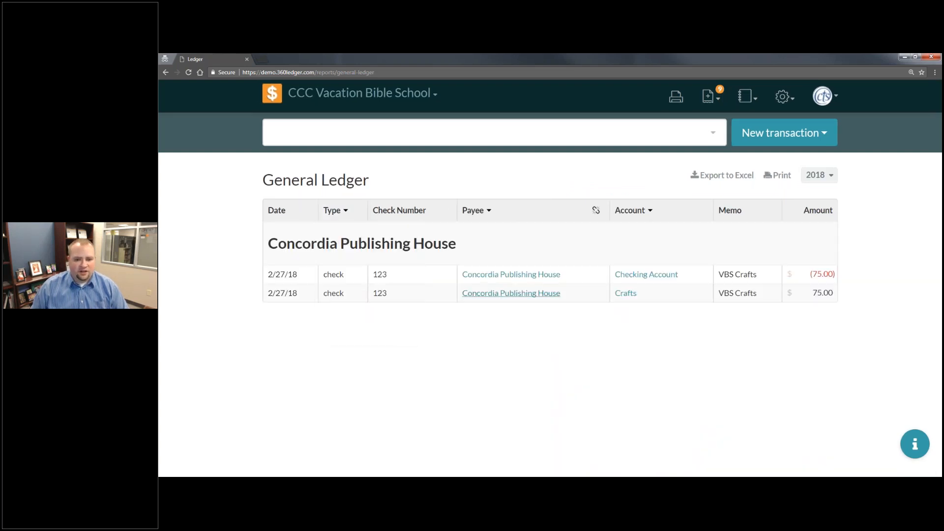
- Narrow the payee-grouped check entries to the Checking Account
click(659, 221)
click(630, 231)
click(648, 271)
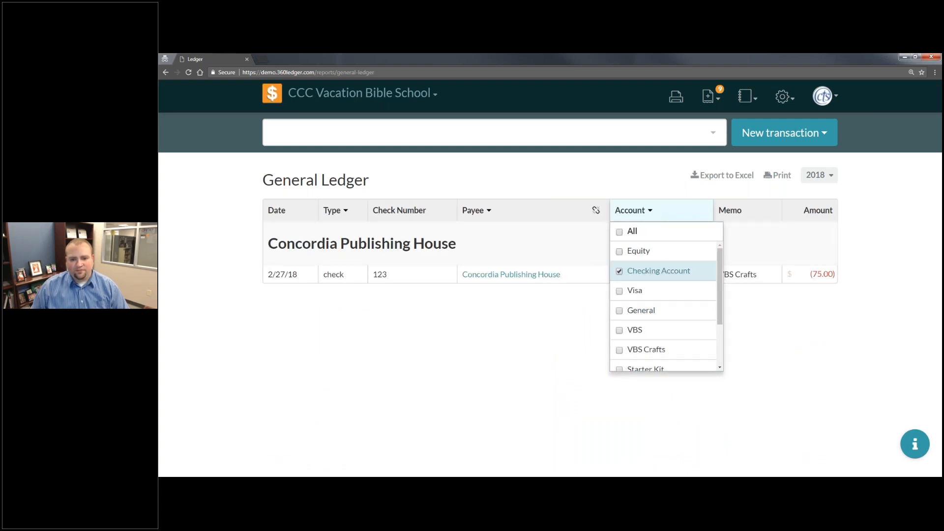
click(794, 419)
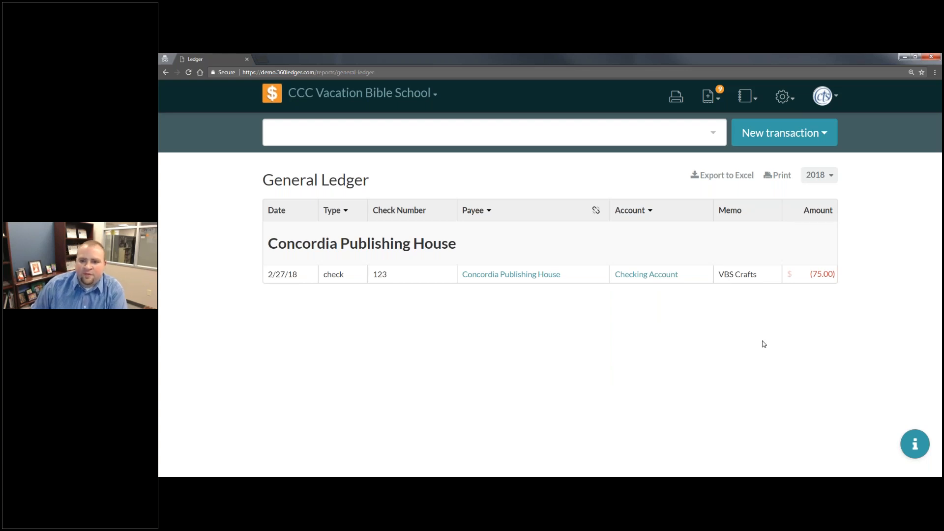
- Include all accounts in the General Ledger again and remove the grouping by payee
click(634, 216)
click(635, 240)
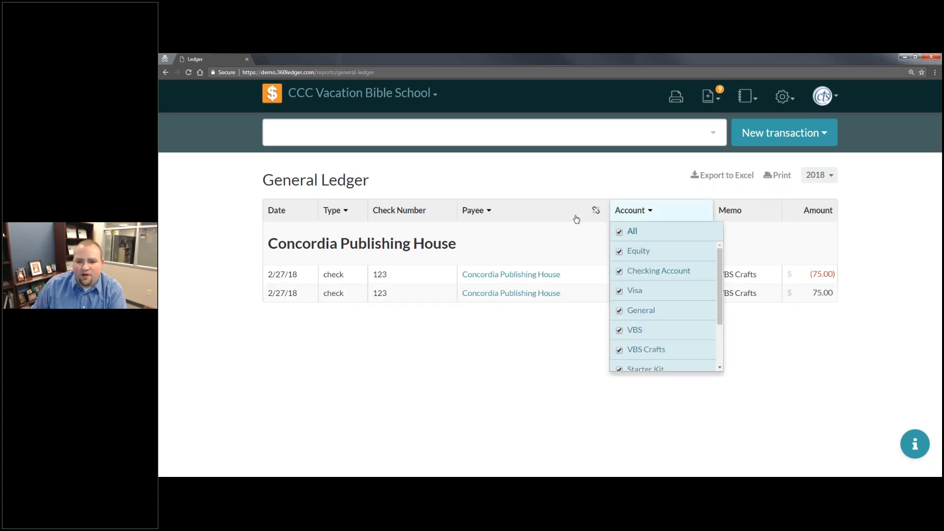
click(525, 218)
click(599, 212)
click(599, 212)
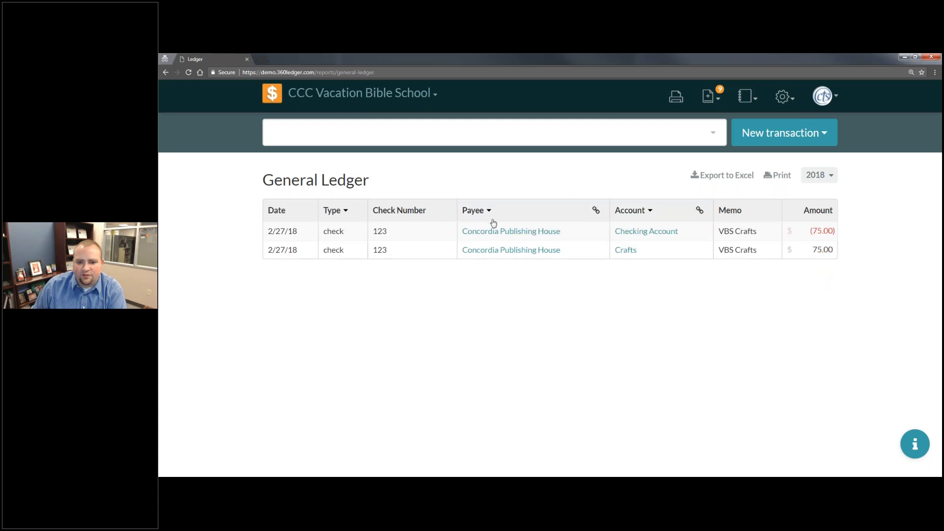
- Set the General Ledger's transaction type filter back to all types
click(486, 211)
click(402, 219)
click(337, 211)
click(328, 232)
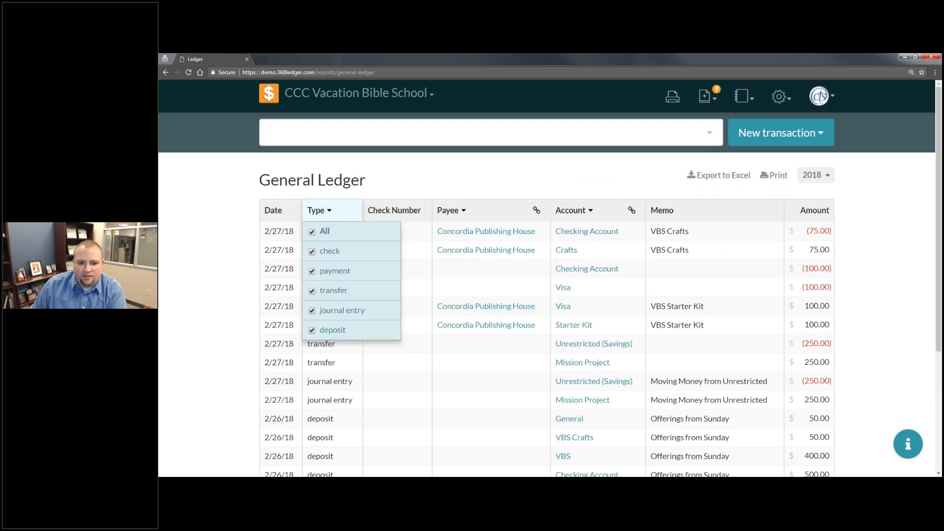
click(865, 270)
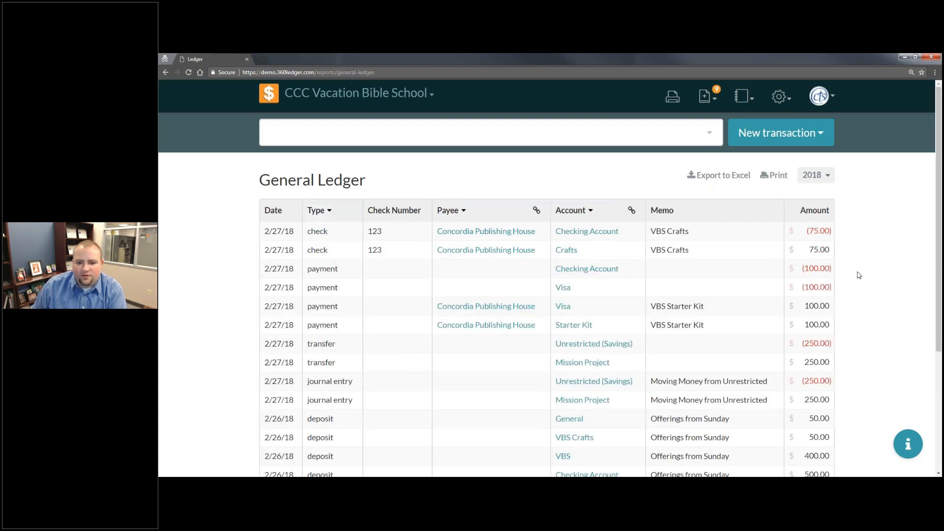
- Run the Income & Expense report and review the 2018 budget against the actual amounts
click(744, 106)
click(744, 143)
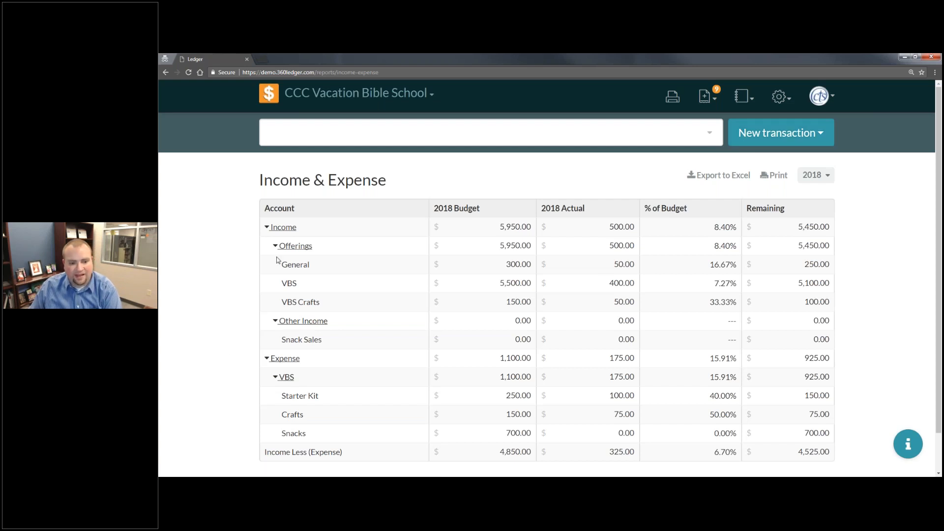
scroll(564, 425, down, 1)
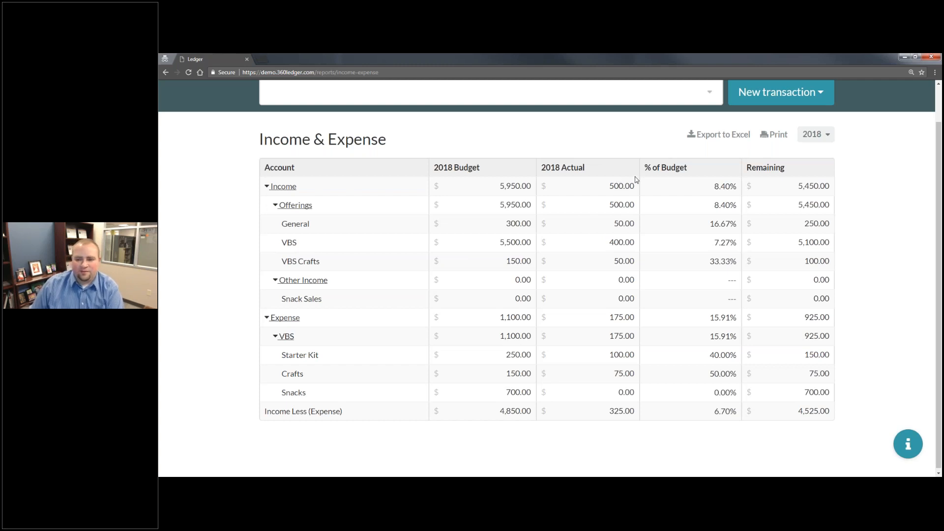
scroll(634, 182, up, 1)
- Run the Chart of Accounts report and collapse the Assets, Liabilities, Income and Expense groups
click(743, 97)
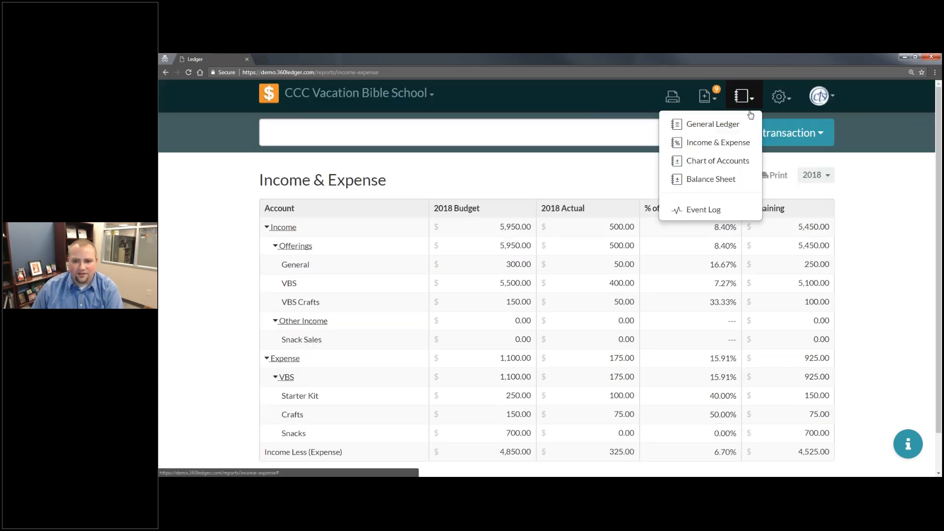
click(725, 159)
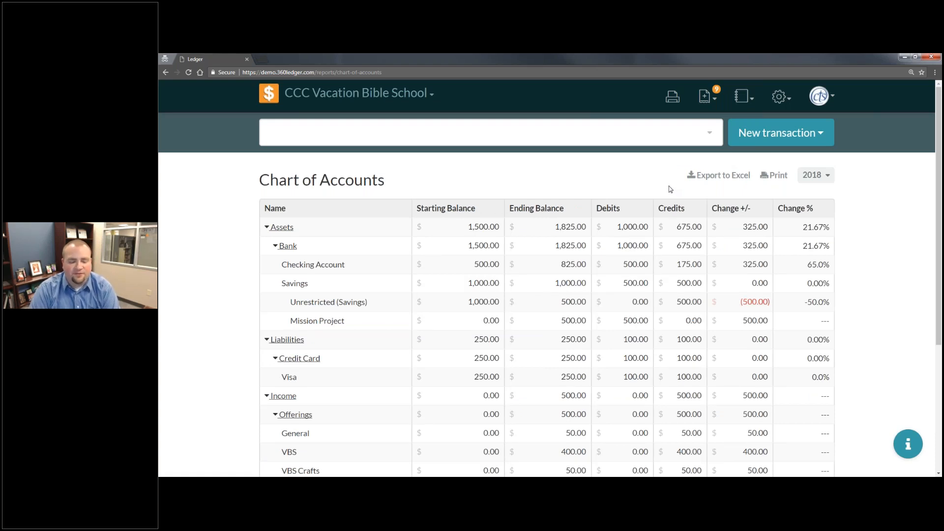
click(272, 229)
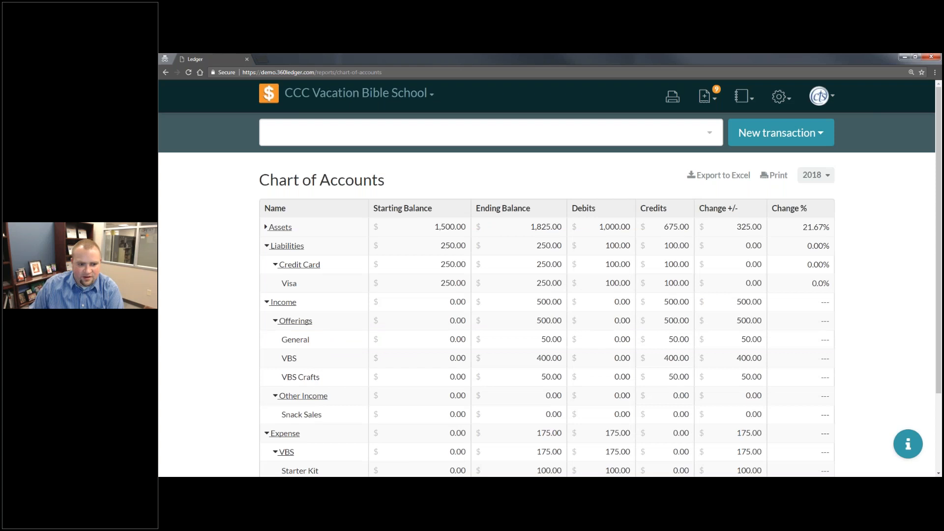
click(274, 246)
click(274, 265)
click(275, 283)
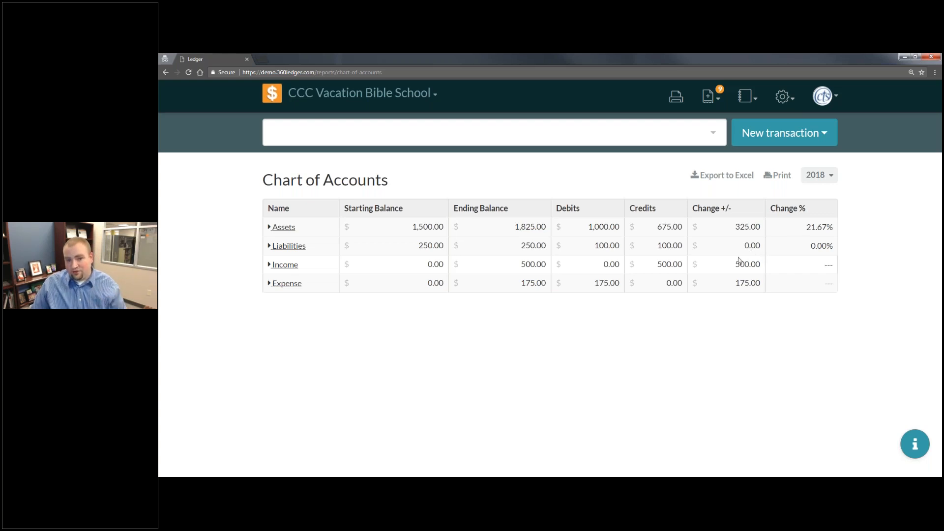
click(814, 178)
click(814, 178)
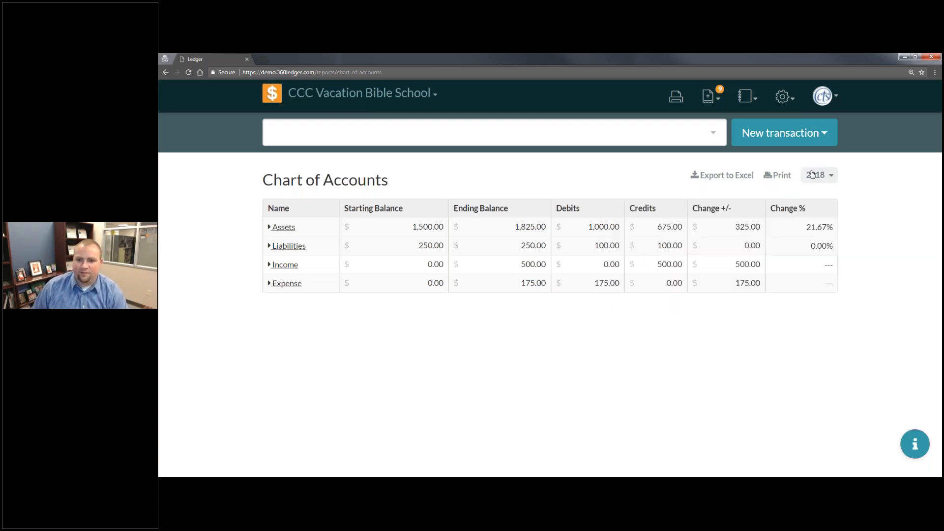
- Run the Balance Sheet report to review asset and liability balances
click(752, 98)
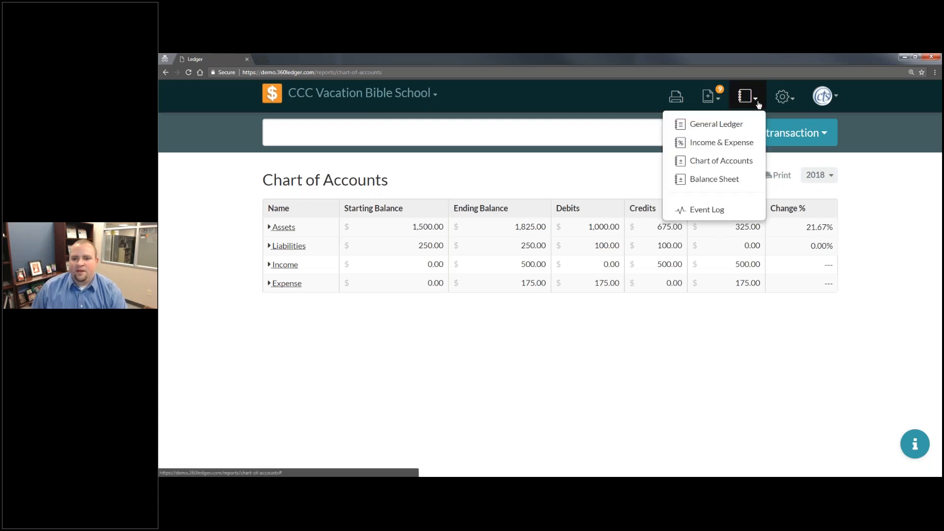
click(714, 182)
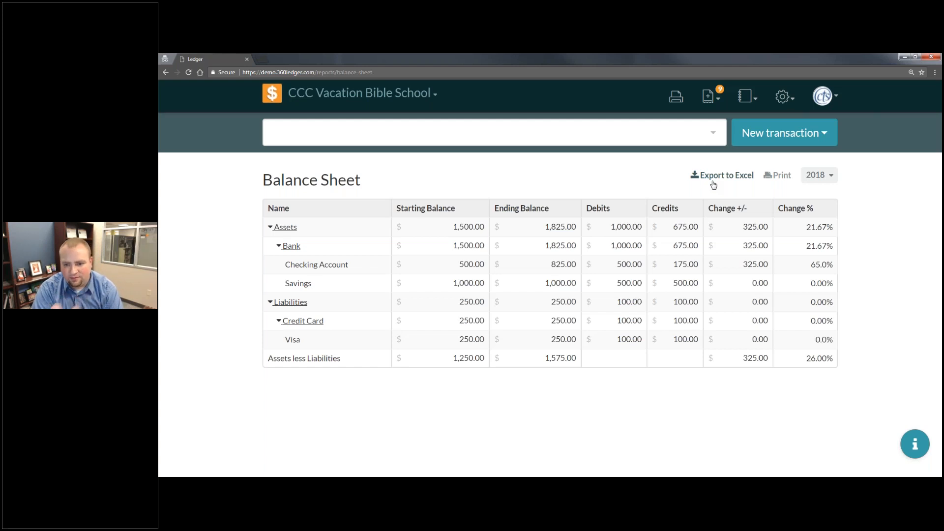
- Open the Event Log, reload it, and open the entry for the finalized Savings reconciliation
click(746, 96)
click(707, 210)
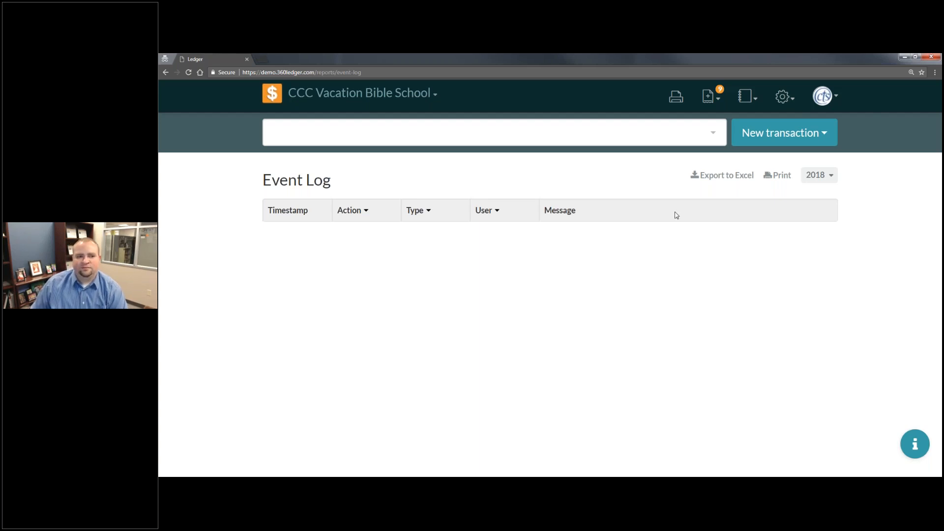
click(188, 72)
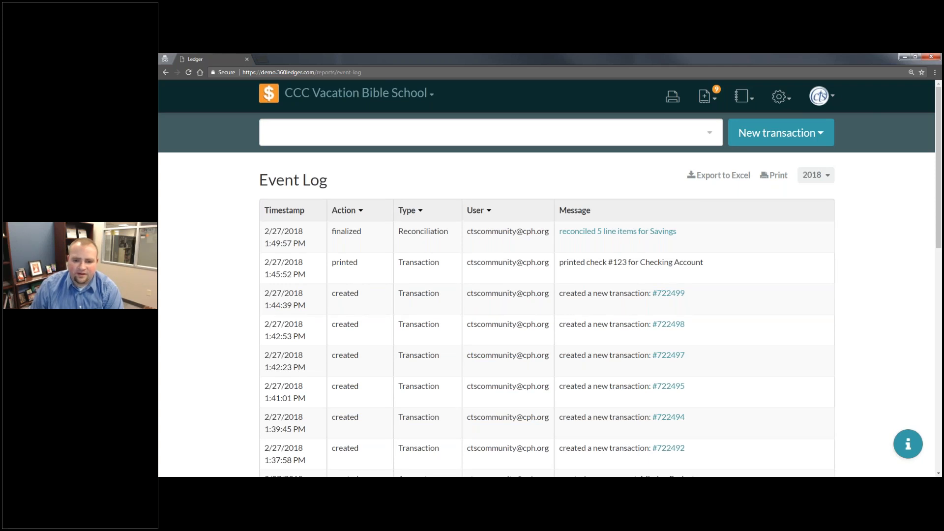
click(618, 231)
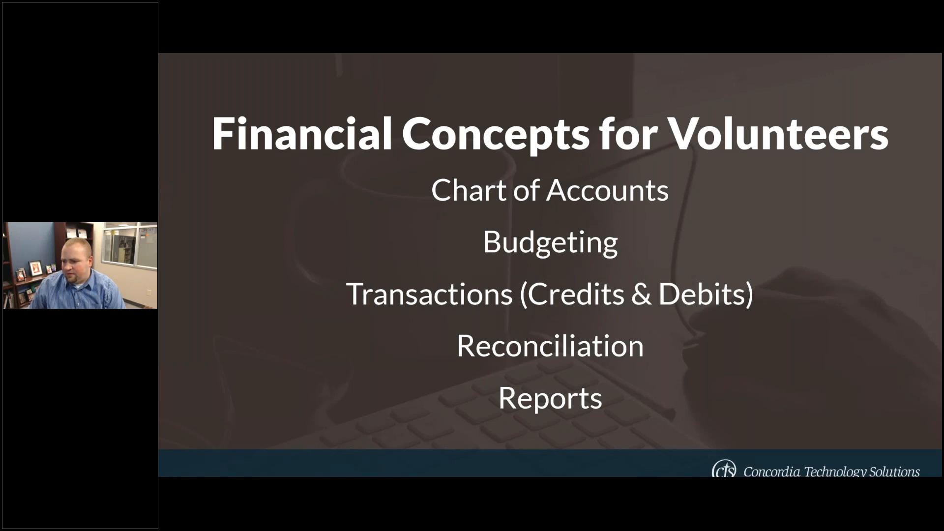
key(Right)
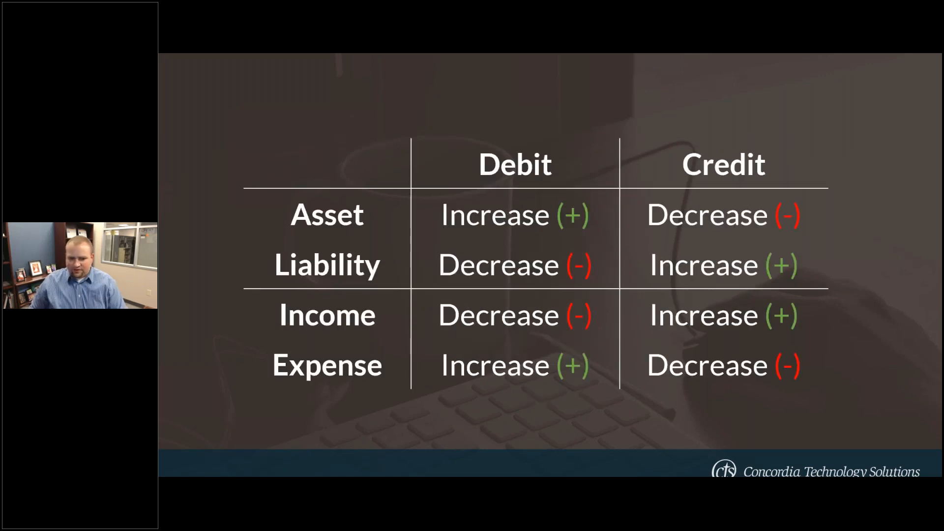
key(Right)
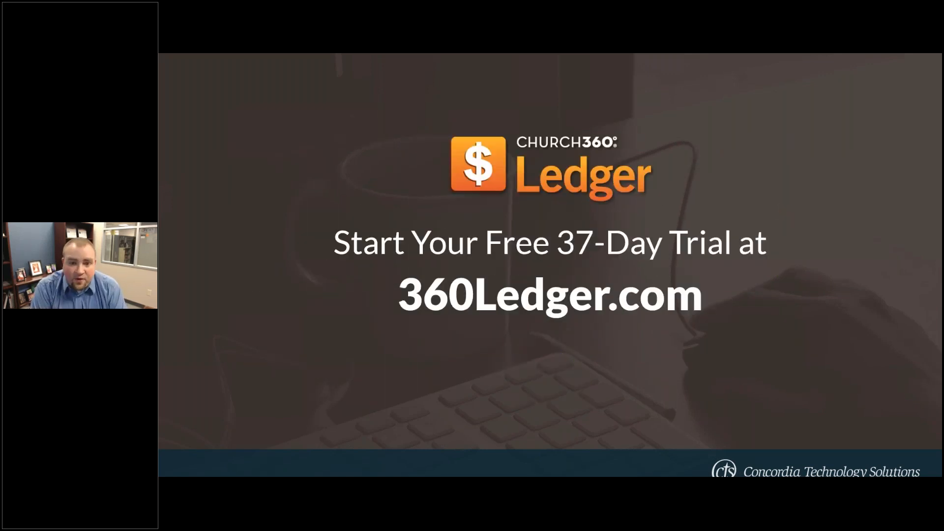